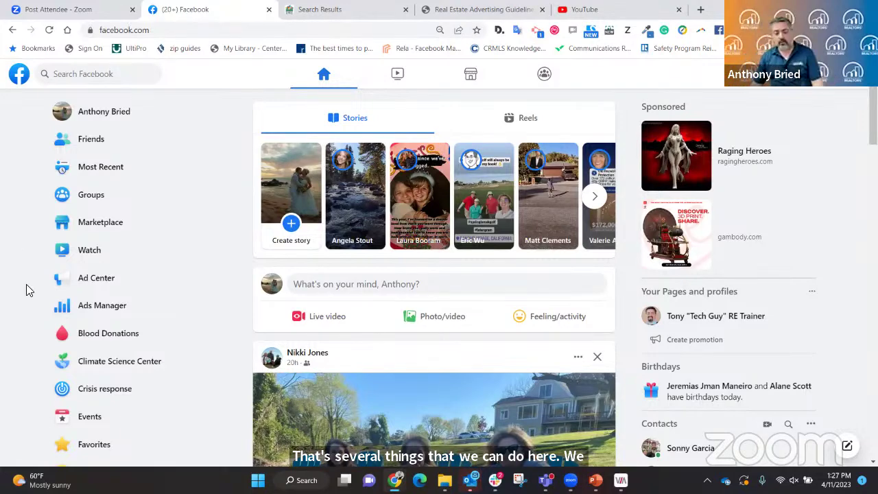
Open the list of managed Pages from the sidebar, then again through the Menu panel.
scroll(152, 265, "down", 5)
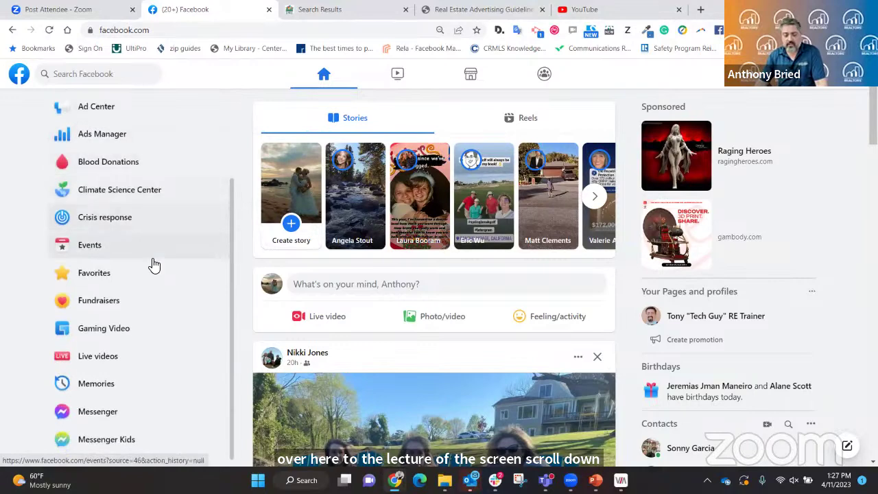
scroll(153, 265, "down", 1)
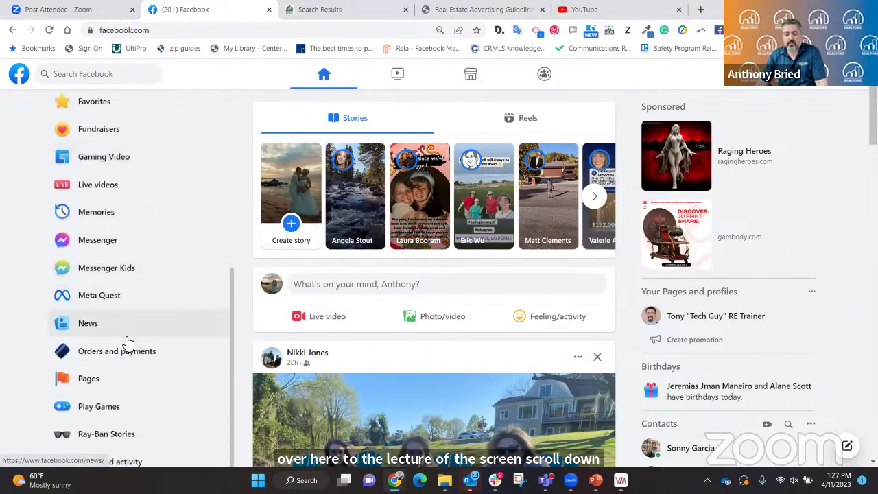
left_click(97, 379)
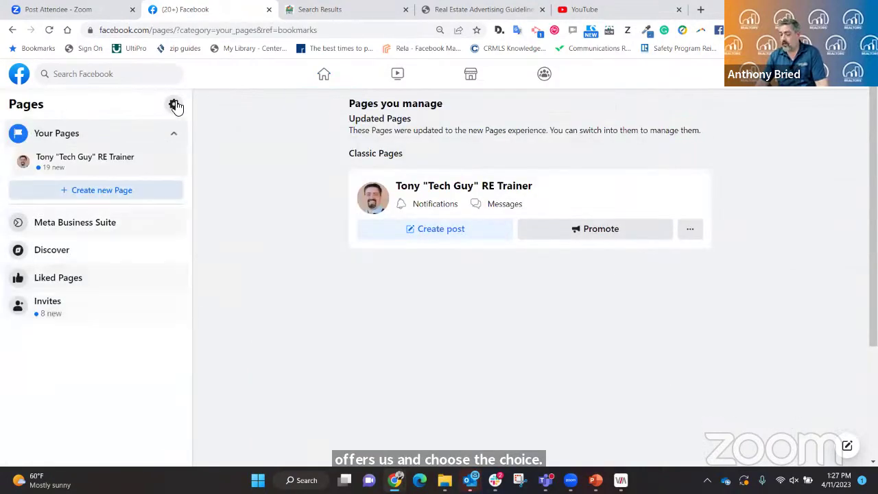
left_click(12, 29)
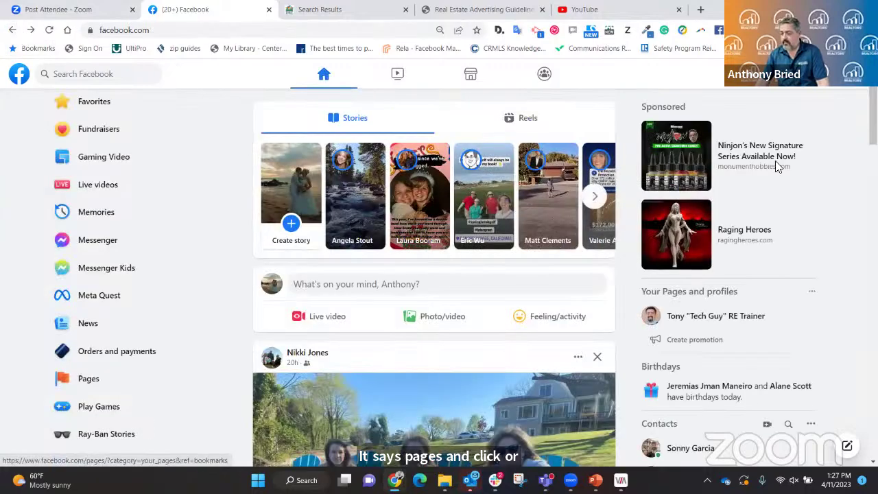
left_click(774, 82)
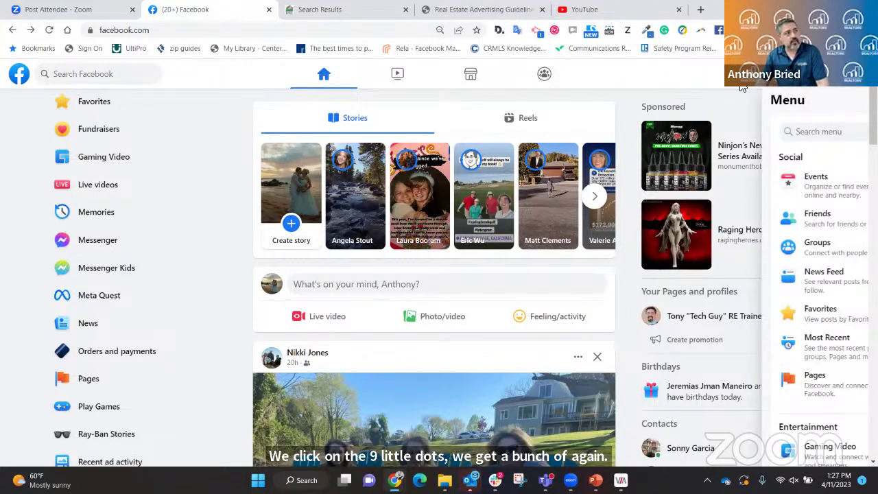
scroll(809, 226, "down", 3)
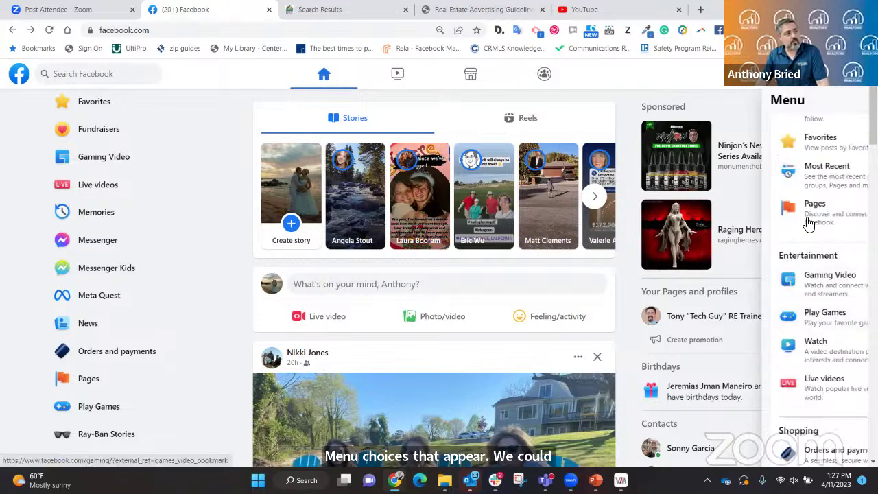
left_click(809, 203)
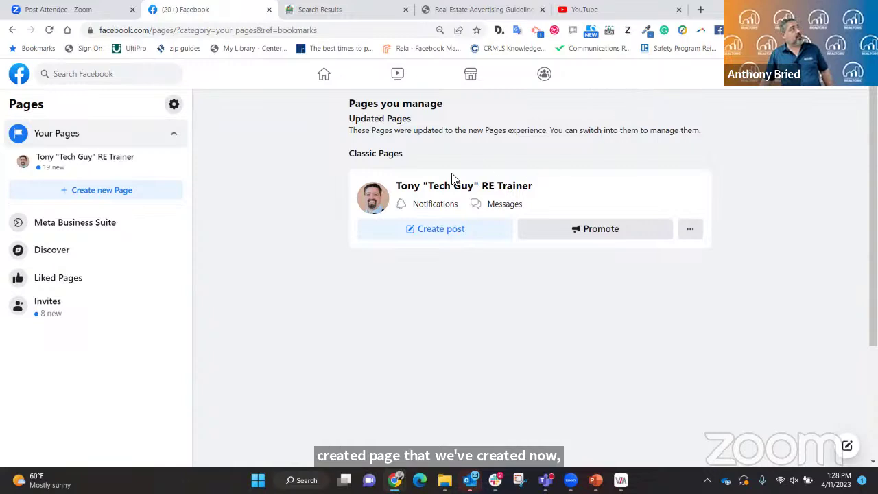
Start a new Page with '+ Create new Page' to get the blank Create a Page form.
left_click(87, 194)
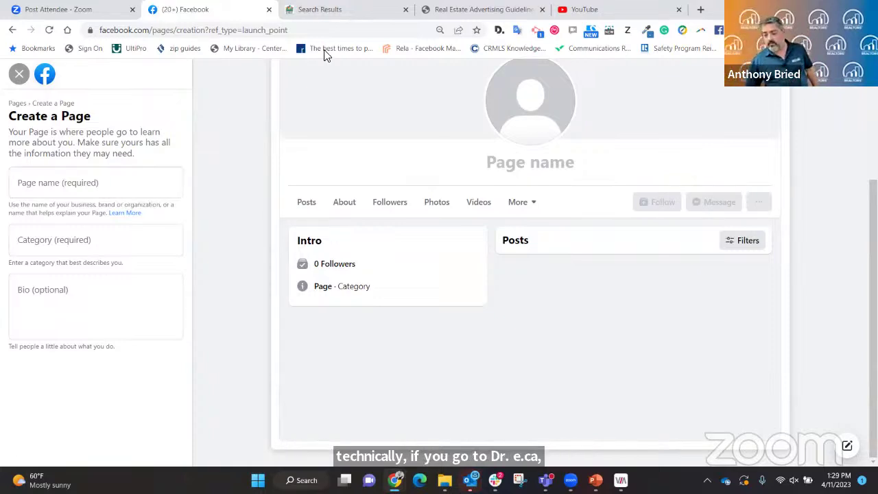
left_click(312, 11)
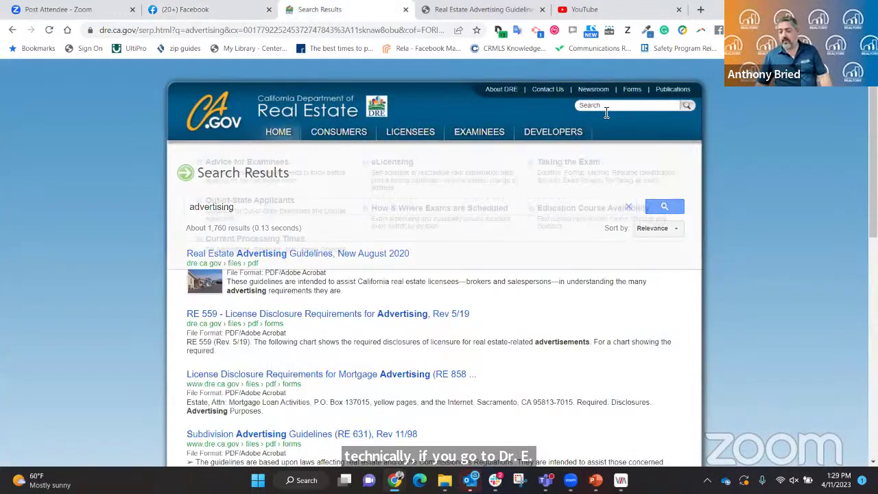
left_click(620, 105)
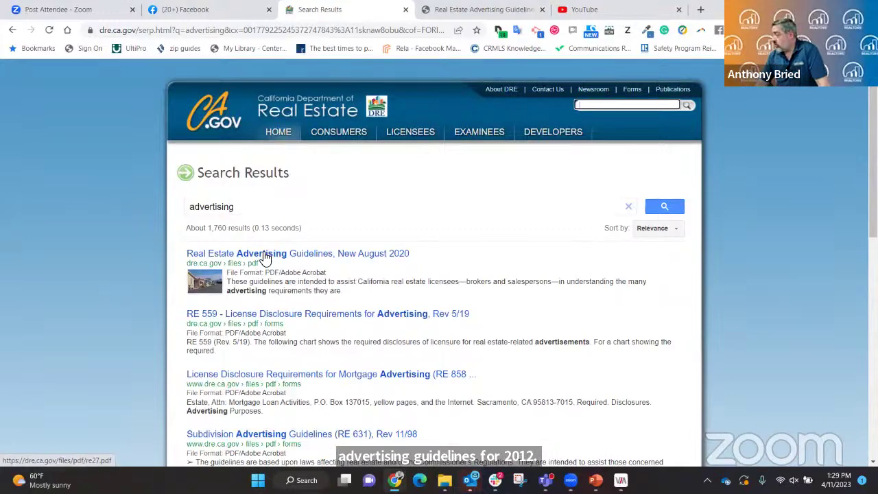
left_click(470, 13)
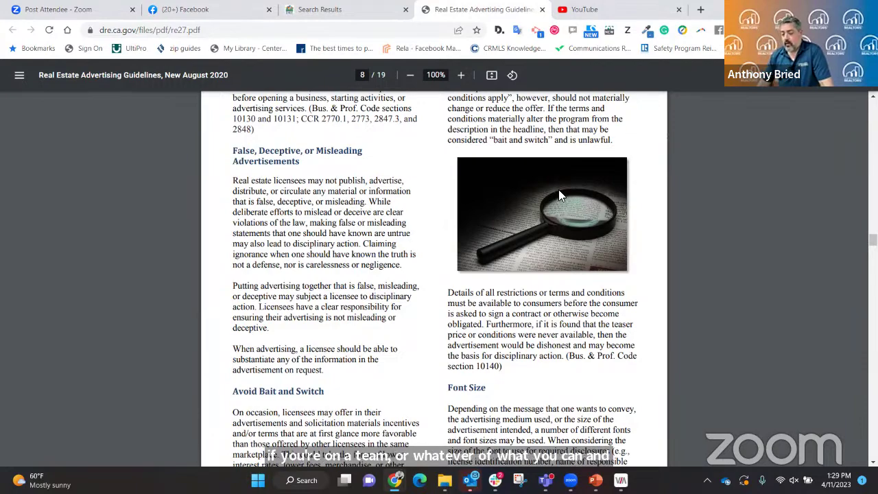
scroll(464, 272, "down", 4)
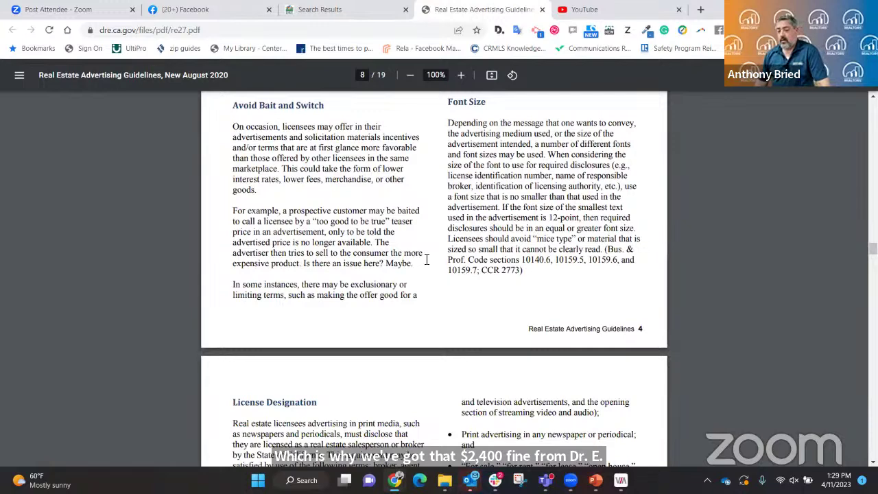
left_click(233, 9)
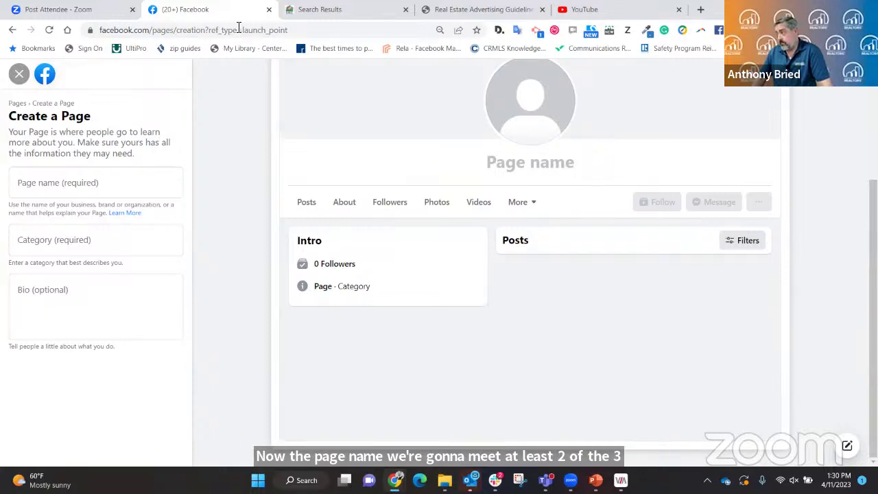
Enter the agent's full name, 'REALTOR' and their licence number as the Page name.
left_click(64, 187)
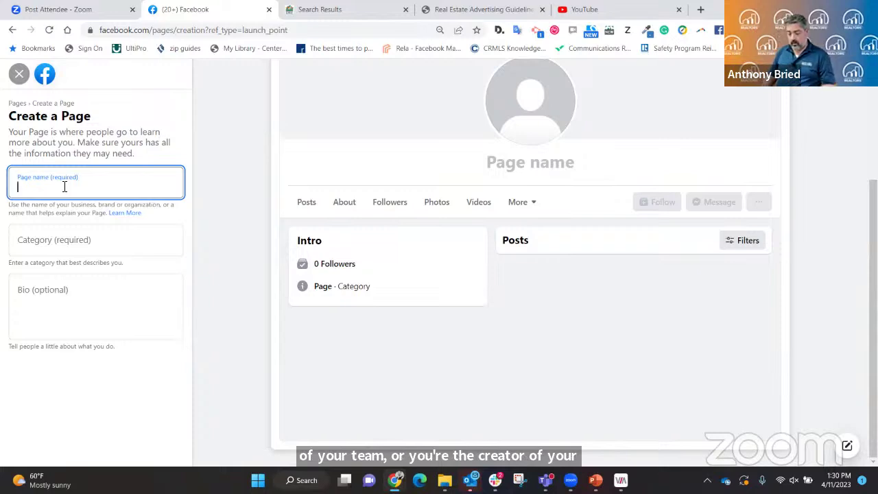
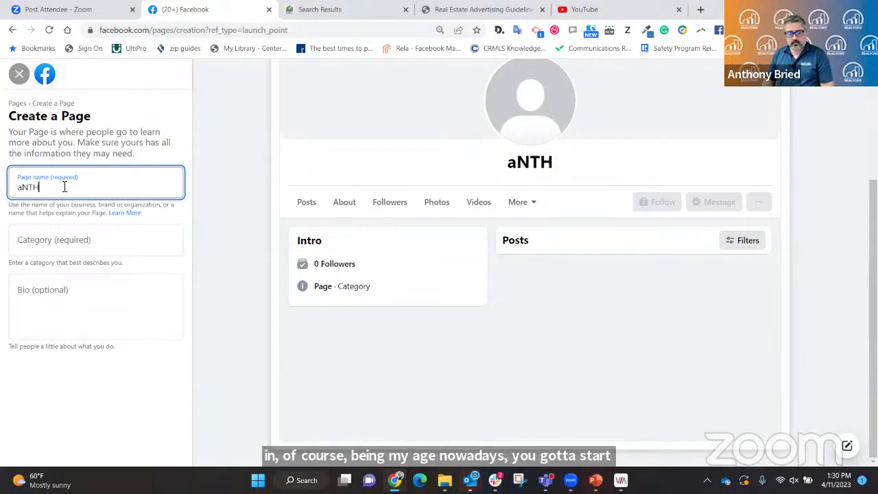
key("BackSpace")
key("BackSpace")
key("BackSpace")
key("BackSpace")
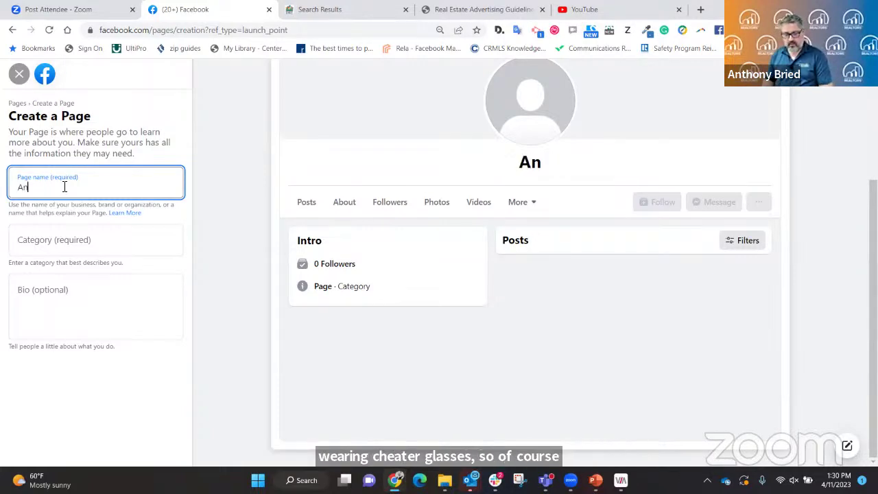
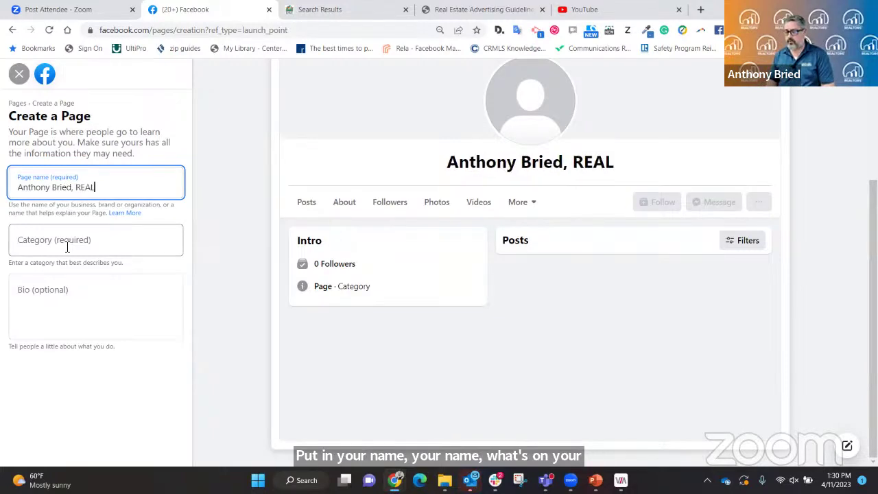
key("BackSpace")
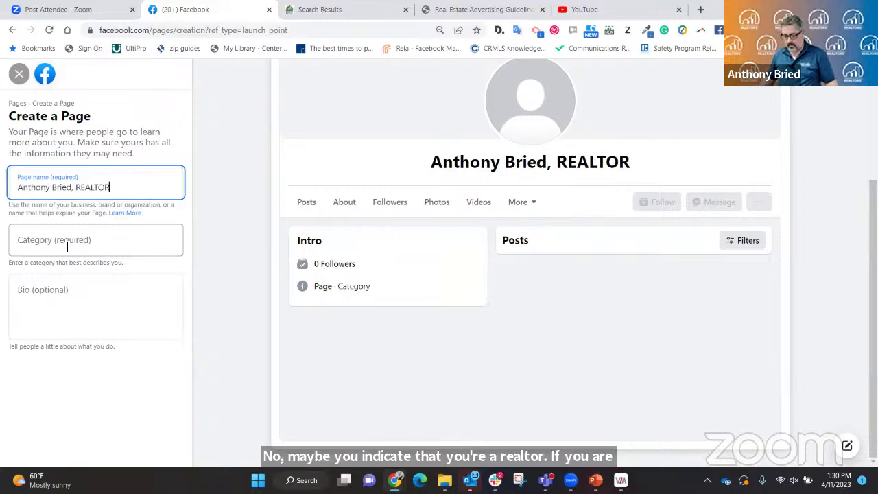
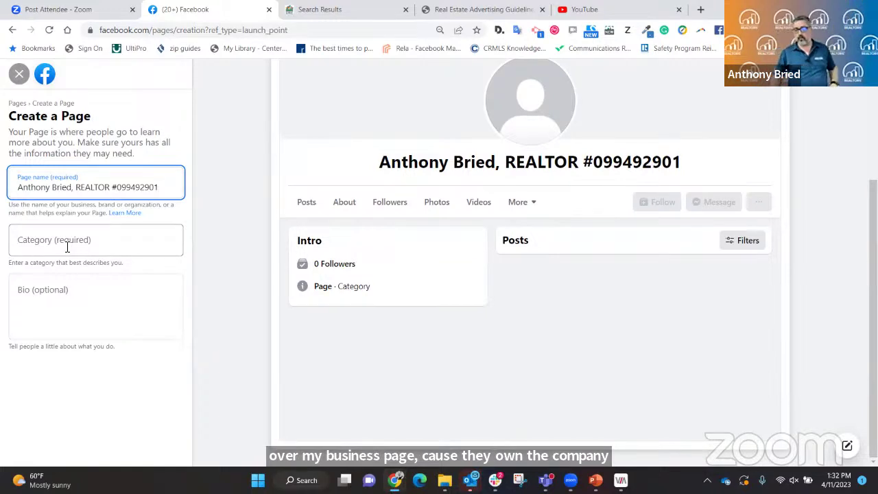
left_click(66, 244)
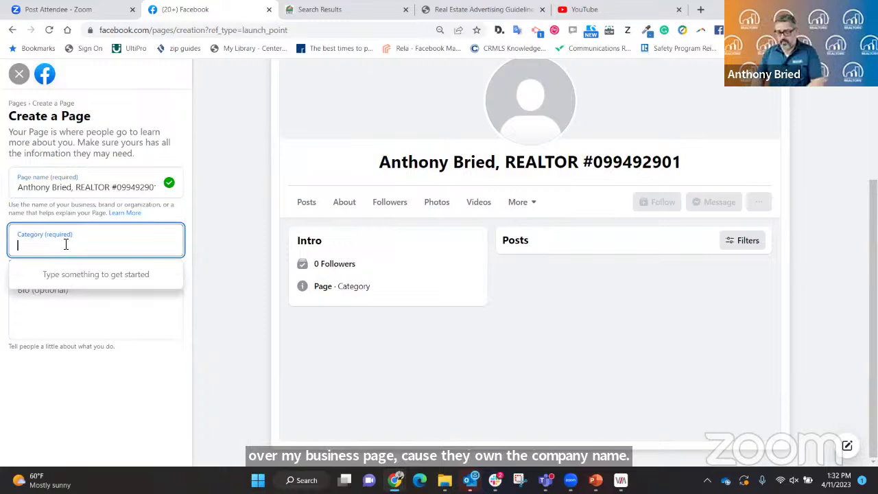
Set the Page categories to Real Estate and Real Estate Agent.
type("real estat")
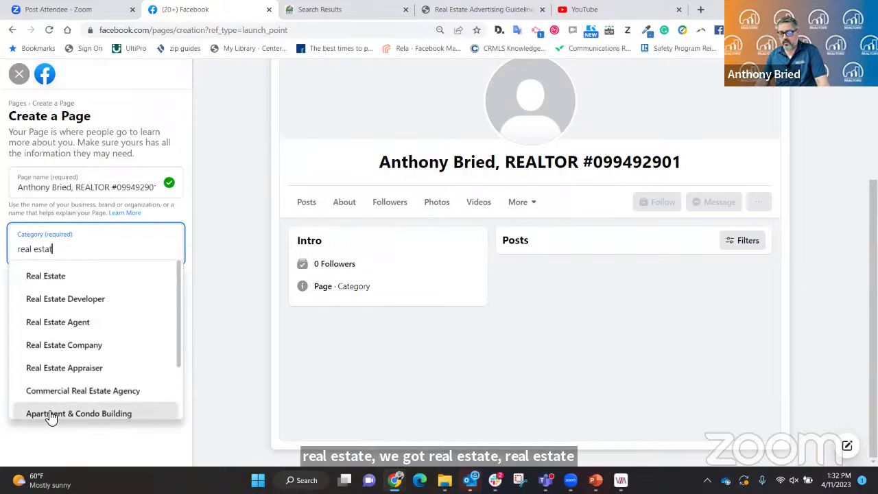
left_click(53, 280)
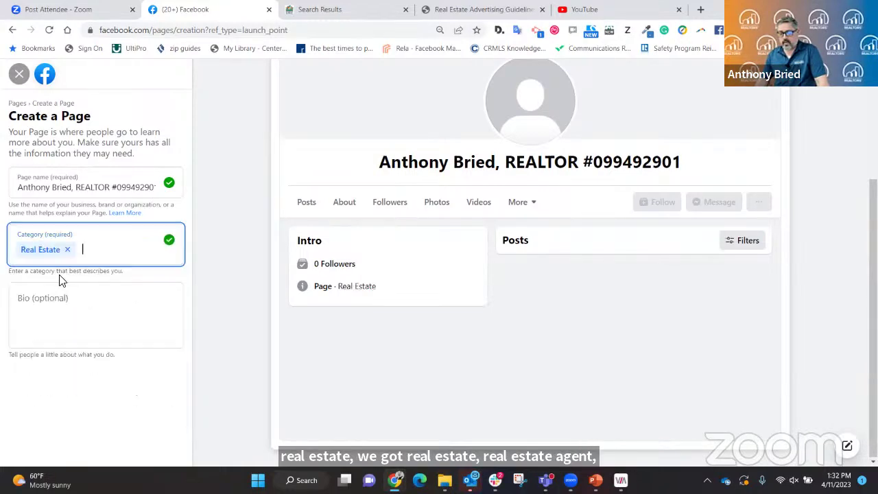
type("real")
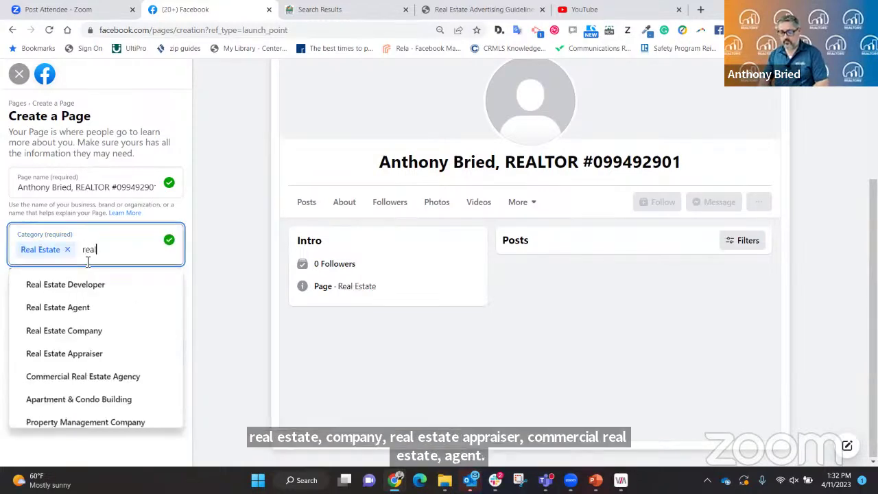
left_click(63, 307)
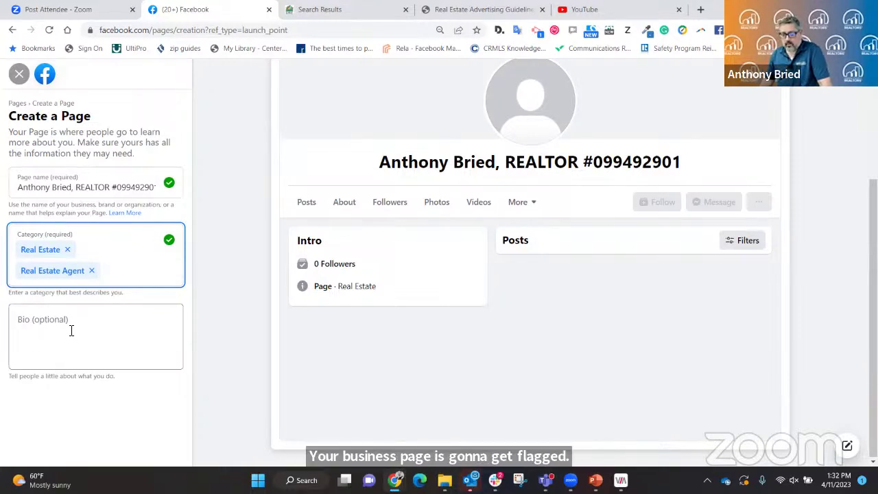
left_click(71, 331)
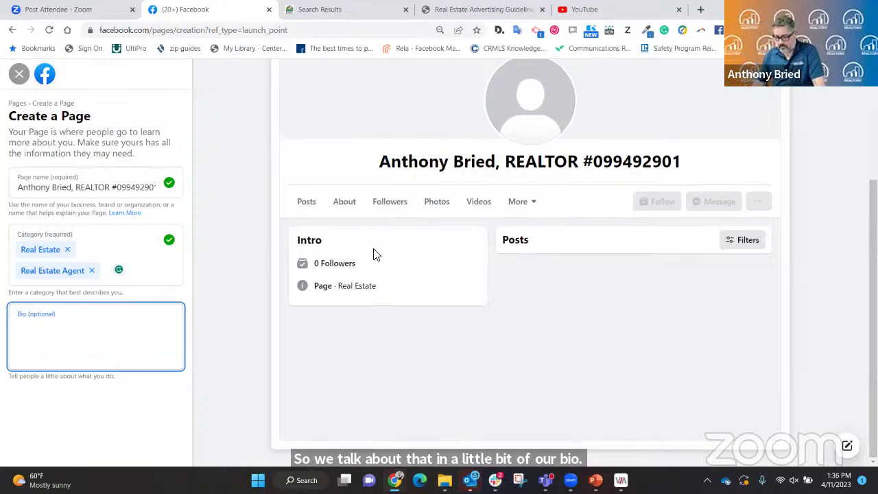
scroll(586, 290, "up", 3)
scroll(585, 290, "down", 3)
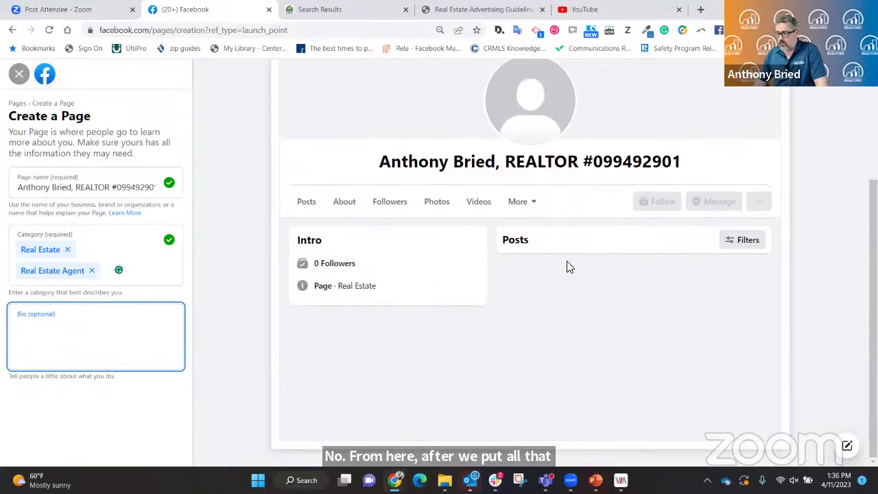
scroll(567, 267, "up", 2)
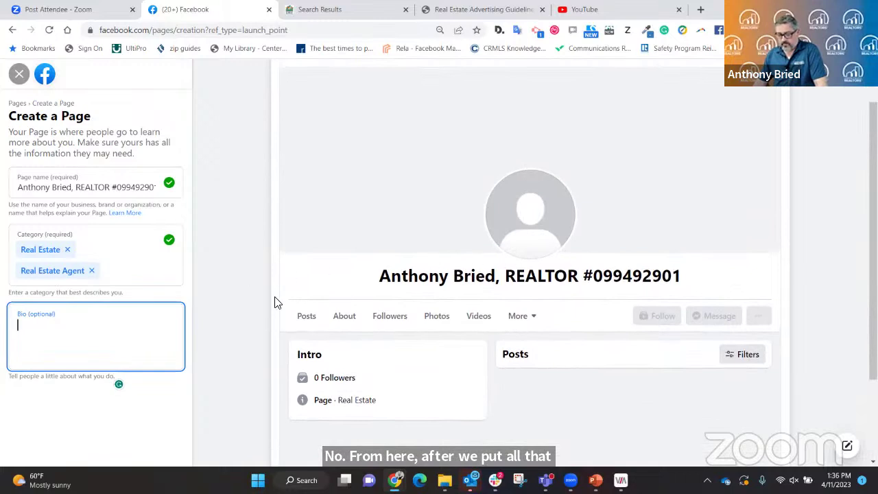
scroll(425, 260, "down", 1)
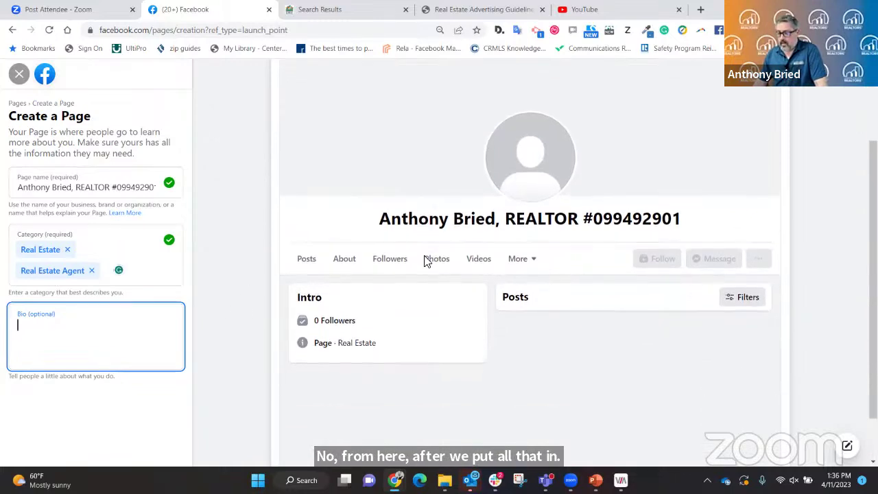
scroll(425, 260, "up", 2)
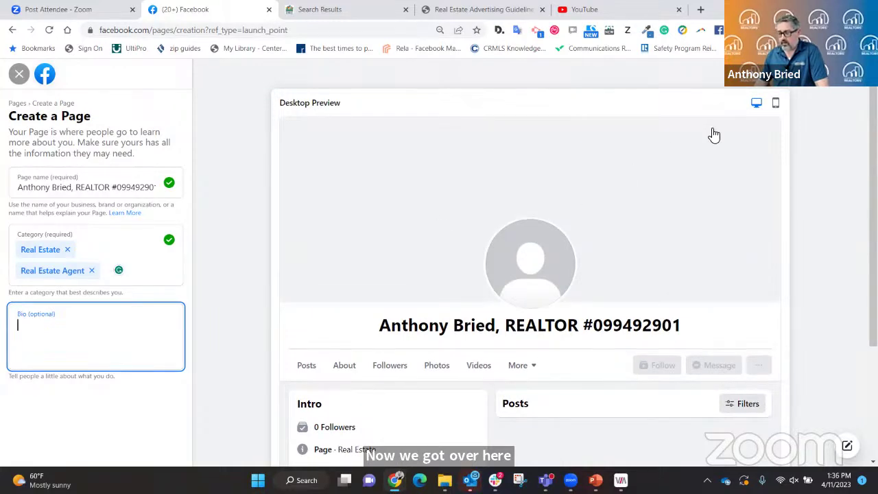
left_click(776, 104)
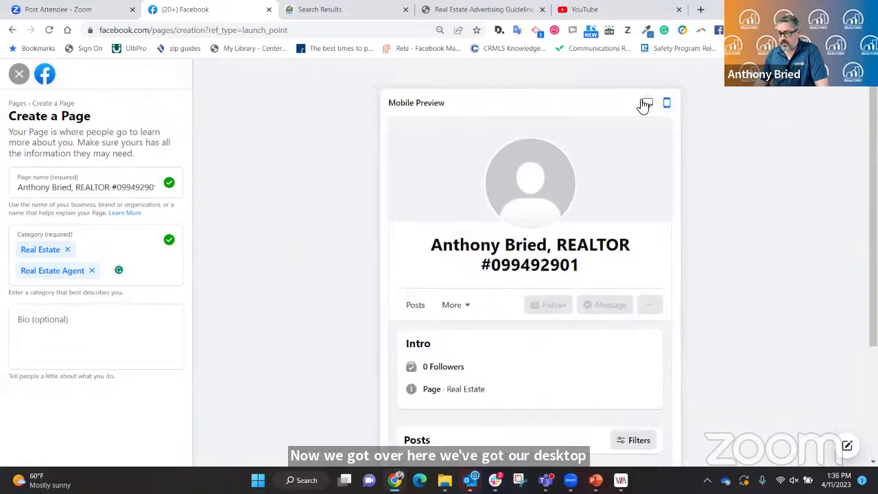
left_click(646, 103)
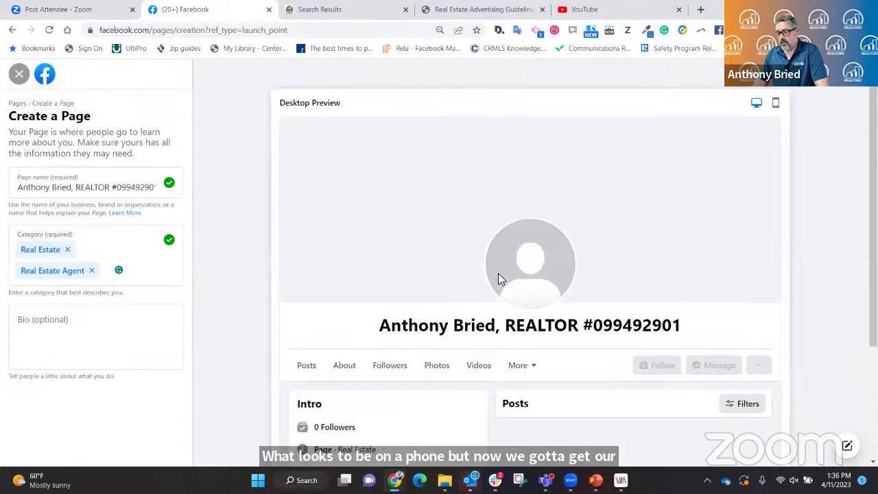
scroll(520, 271, "down", 2)
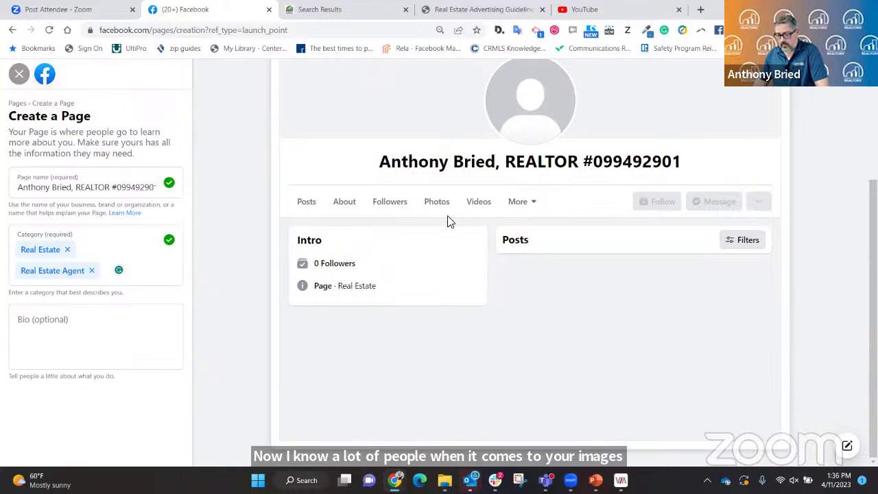
scroll(555, 249, "up", 3)
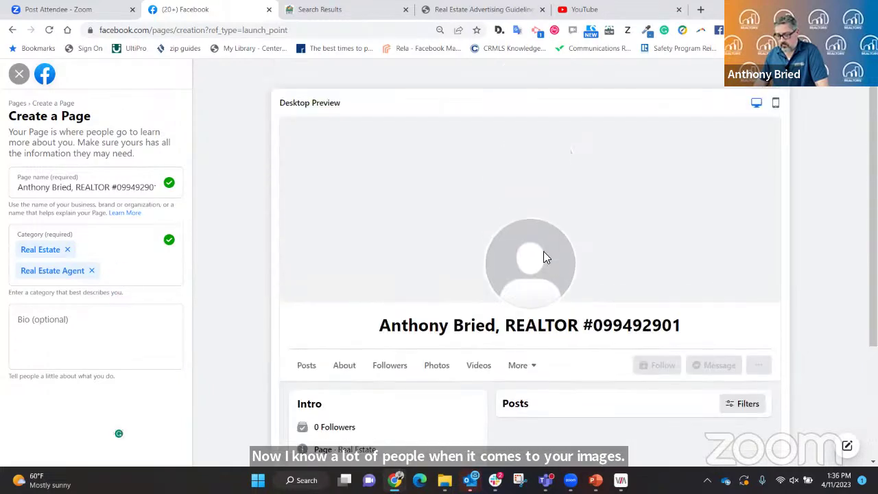
scroll(542, 257, "down", 3)
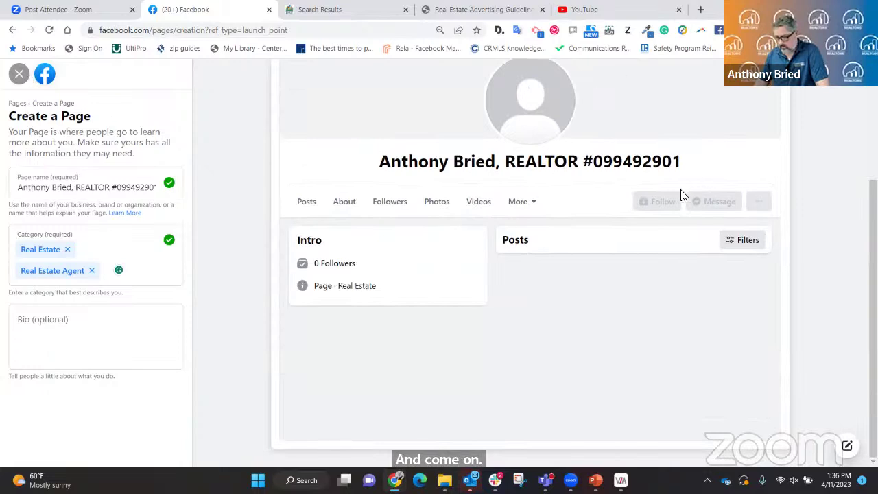
scroll(745, 294, "up", 2)
scroll(729, 296, "down", 2)
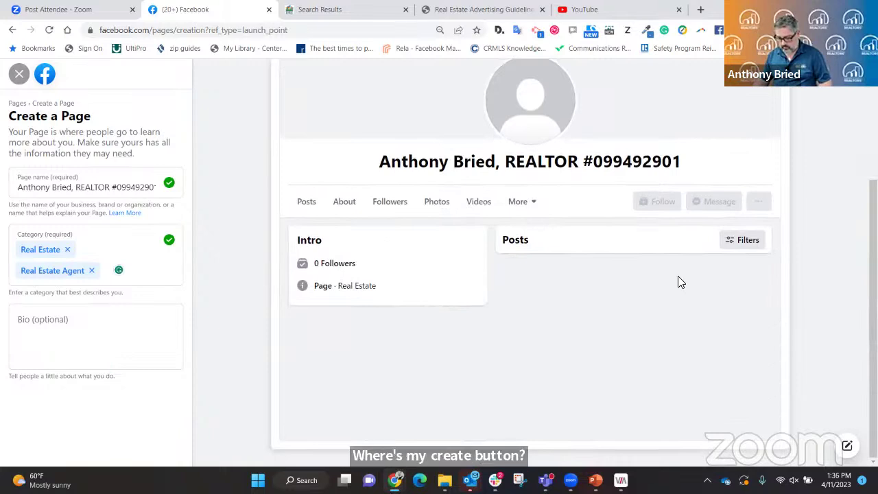
Zoom the browser out to 50% and start a new line in the Bio field.
key("ctrl+minus")
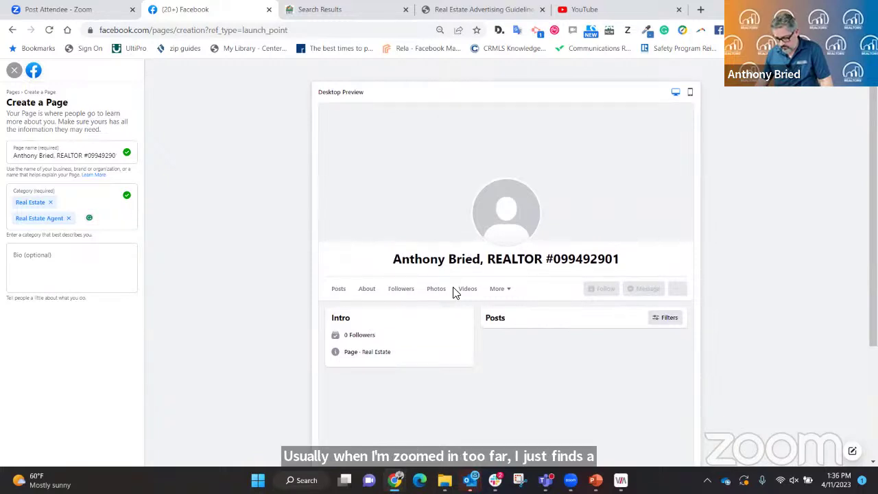
left_click(82, 266)
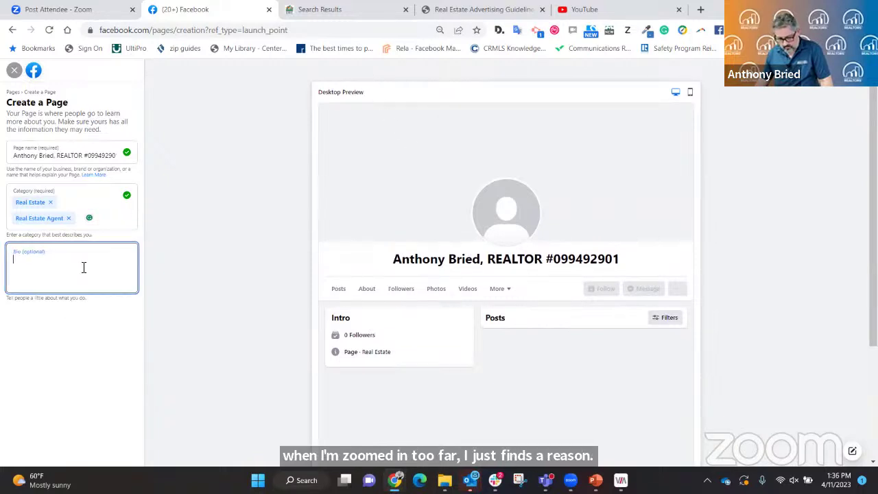
key("Return")
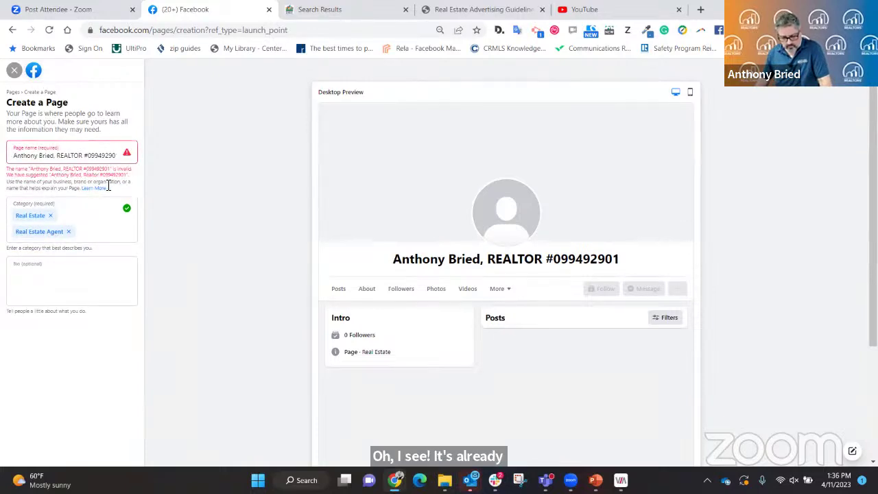
Abandon the unsaved Page form and open the existing real estate trainer business Page.
left_click(14, 70)
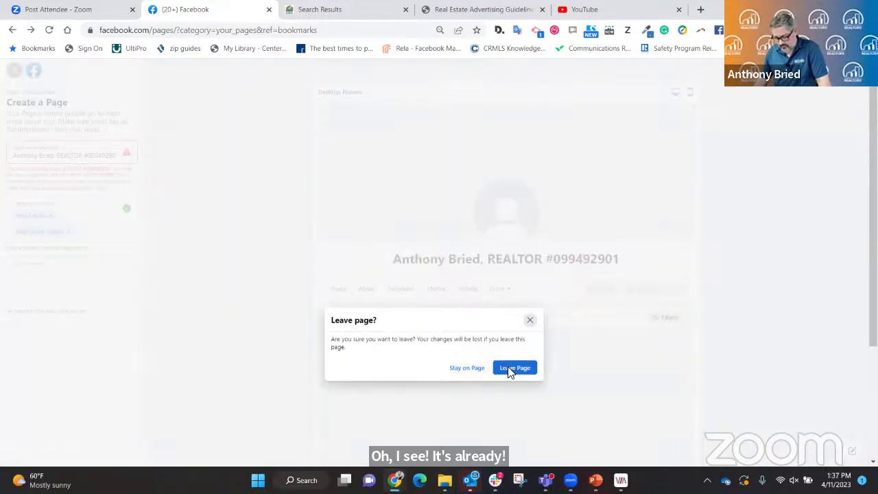
left_click(508, 367)
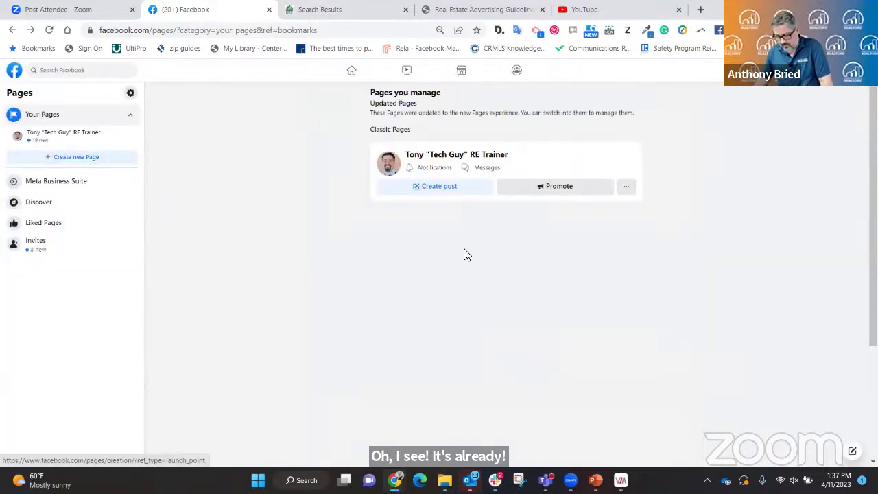
left_click(441, 160)
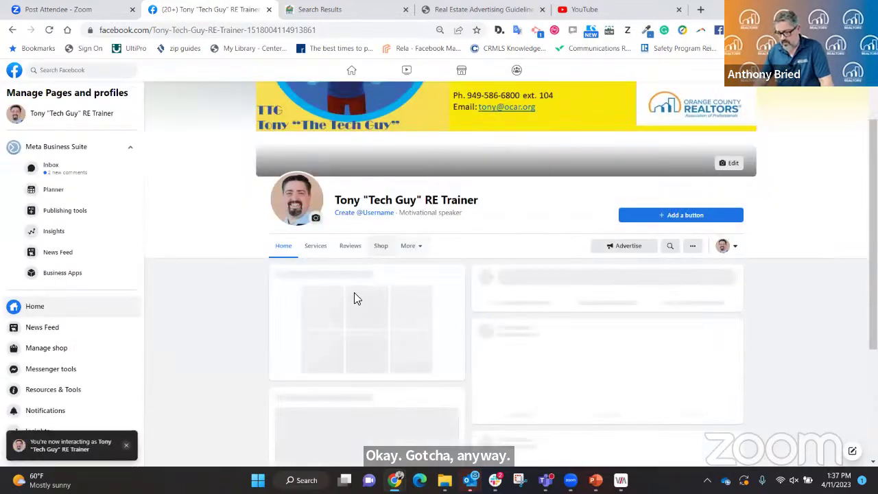
scroll(364, 297, "up", 2)
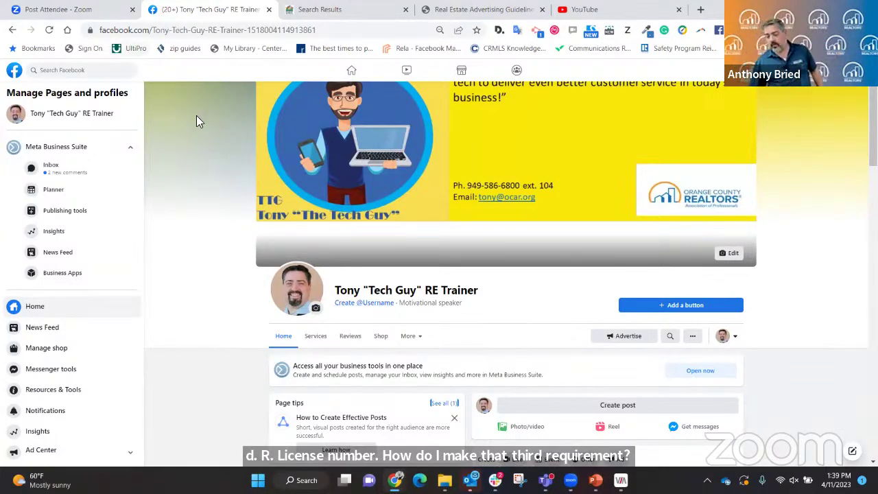
scroll(261, 290, "down", 4)
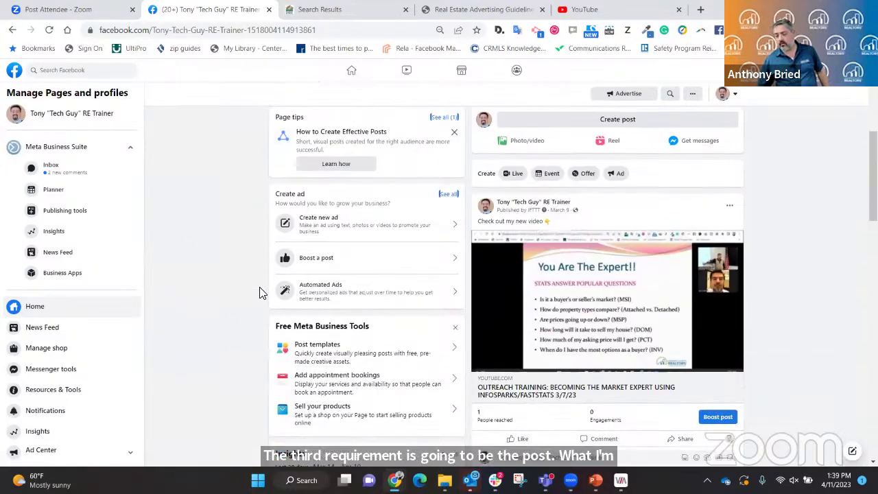
scroll(574, 214, "up", 2)
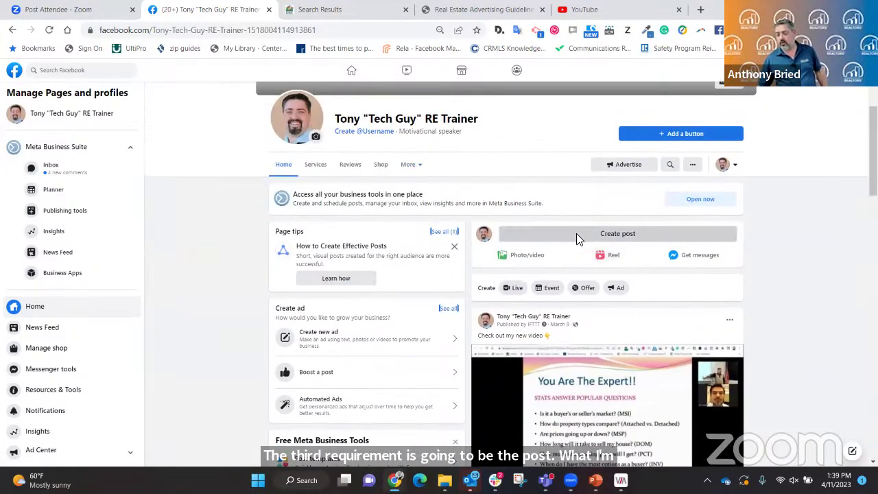
Draft a business Page post reading 'jack and Jill real estate -'.
left_click(576, 233)
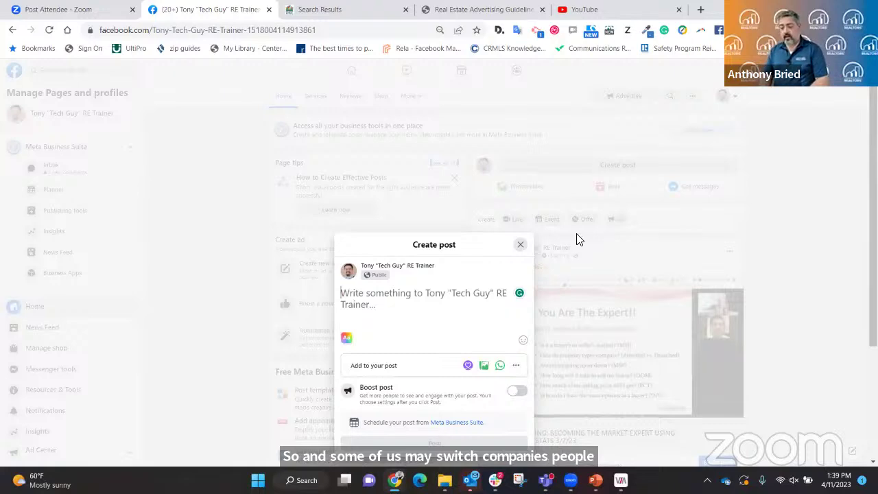
type("jack and ")
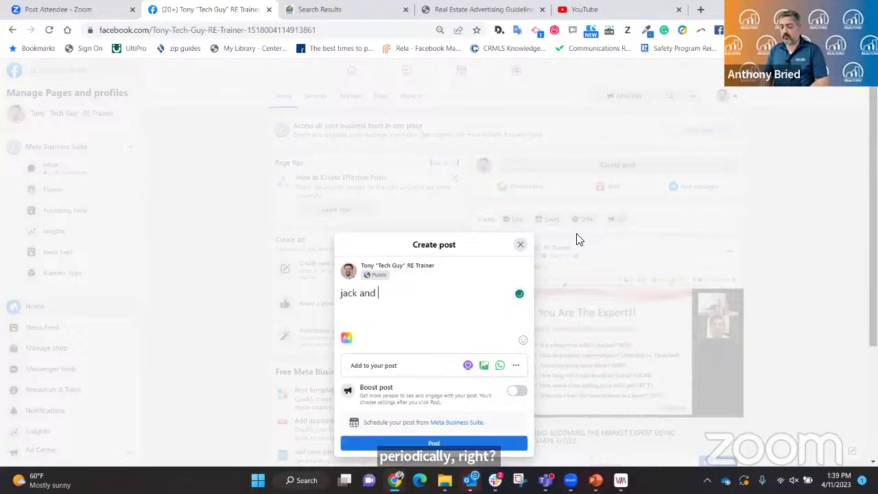
type("Jill rea")
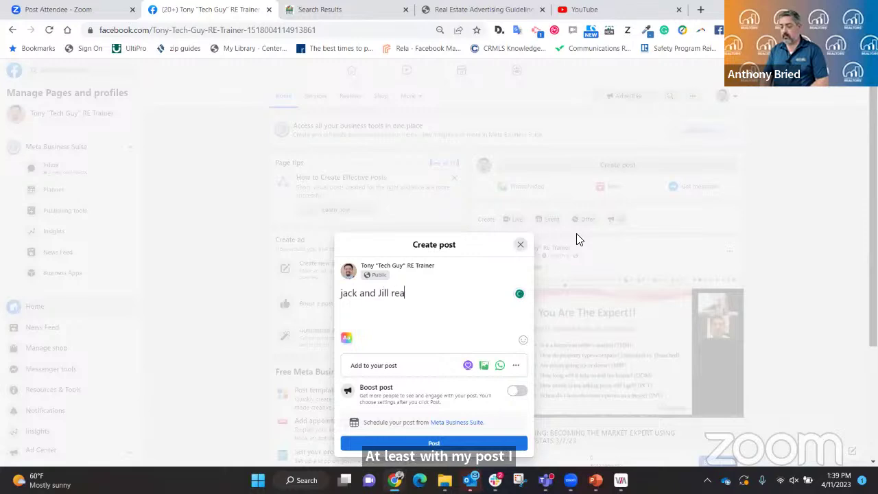
type("l estate -")
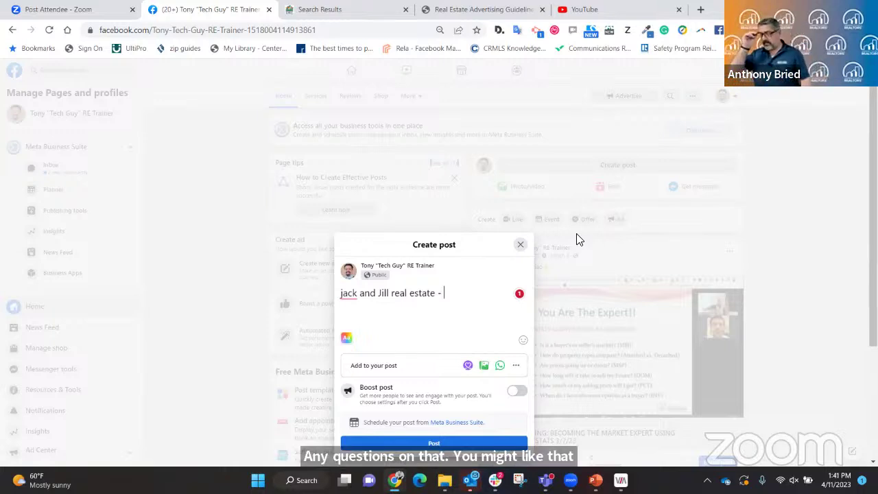
Discard the post draft and zoom the Page view back to 67%.
left_click(520, 245)
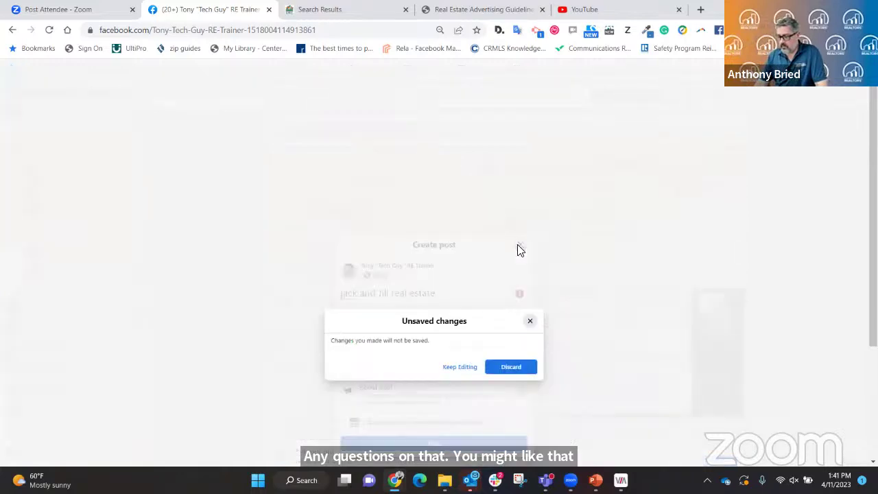
left_click(511, 366)
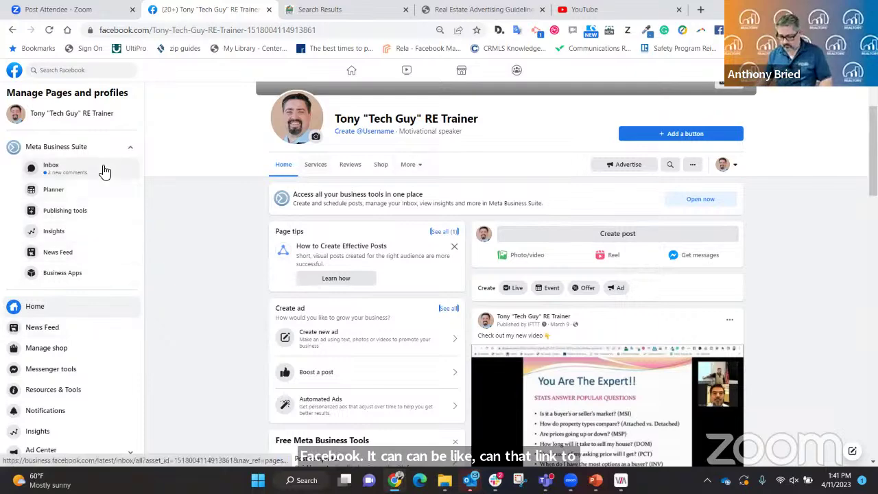
key("ctrl+plus")
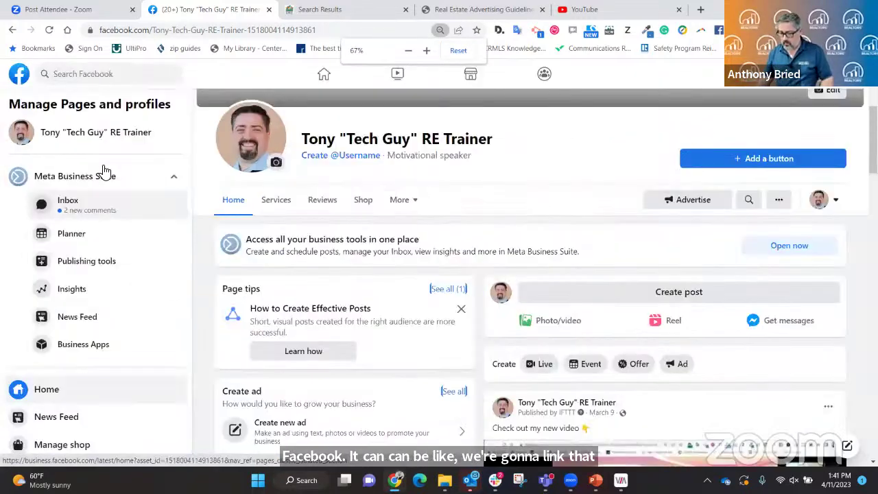
scroll(105, 170, "down", 2)
Scroll the Home feed to the About section showing contact details and 8:00 AM–5:00 PM hours.
scroll(411, 226, "down", 1)
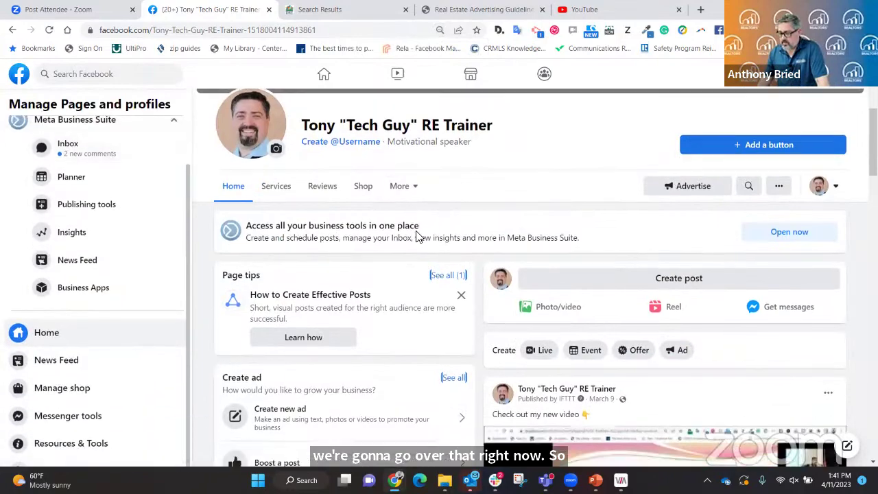
scroll(422, 240, "down", 3)
scroll(327, 244, "up", 2)
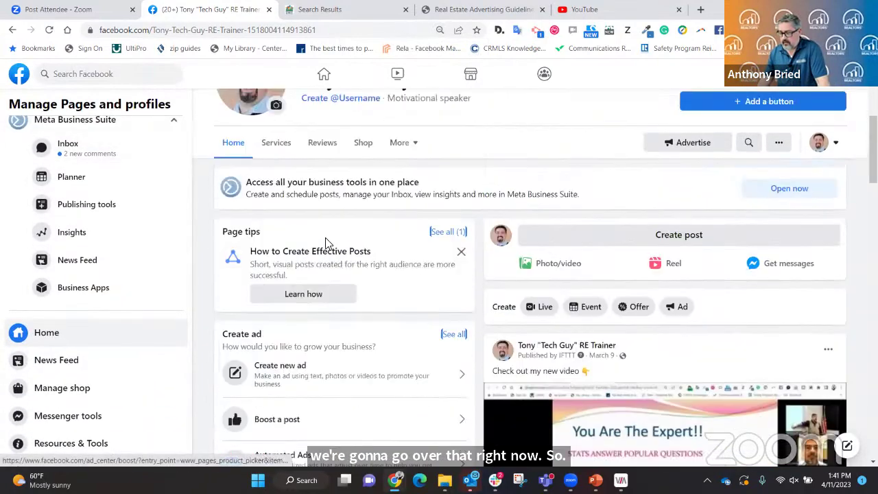
scroll(358, 241, "down", 3)
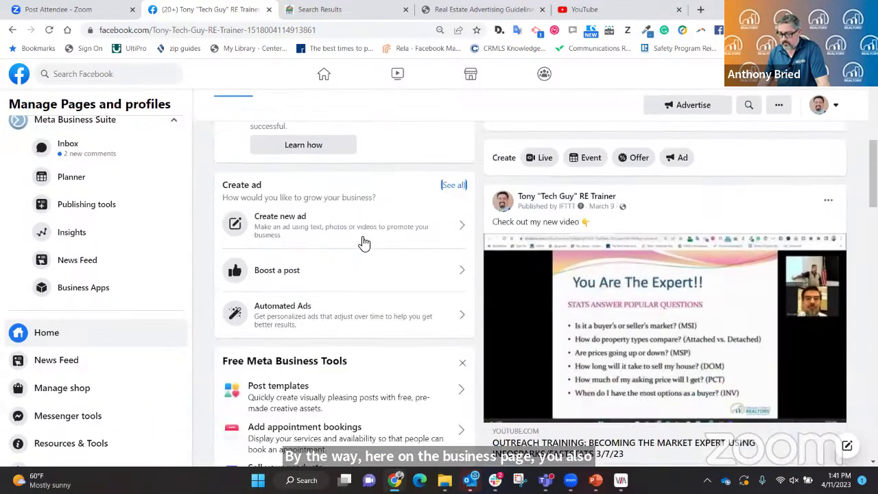
scroll(364, 242, "down", 8)
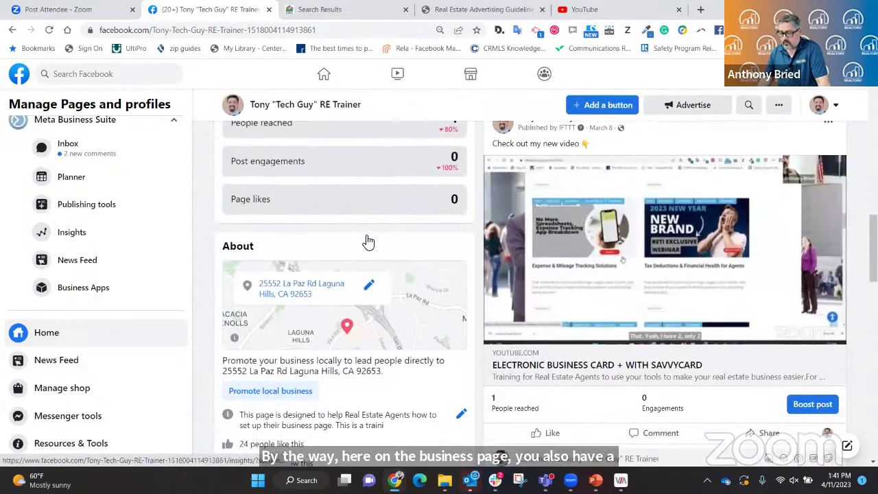
scroll(368, 241, "down", 3)
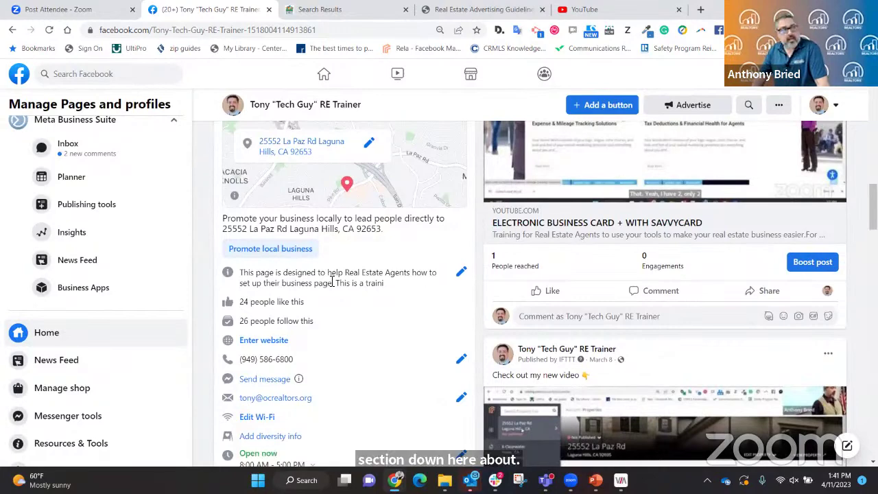
scroll(332, 281, "down", 1)
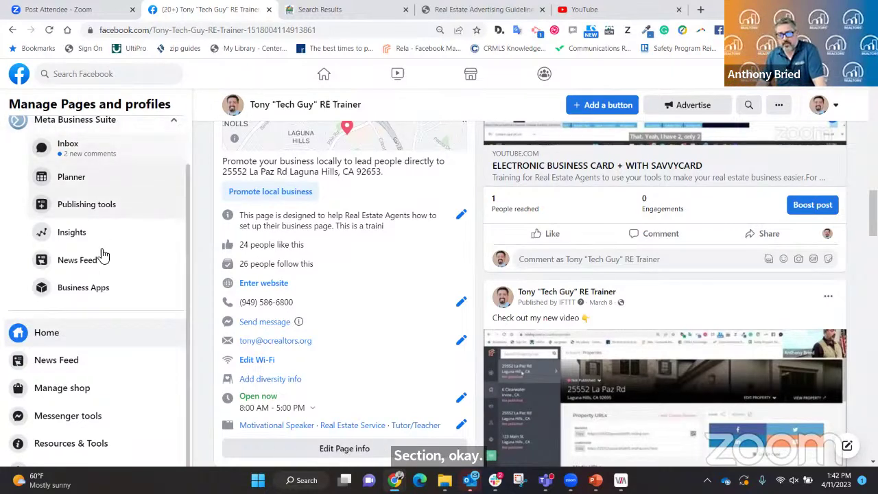
Zoom the browser out until the Manage Page menu fits, down to Settings.
scroll(125, 286, "down", 1)
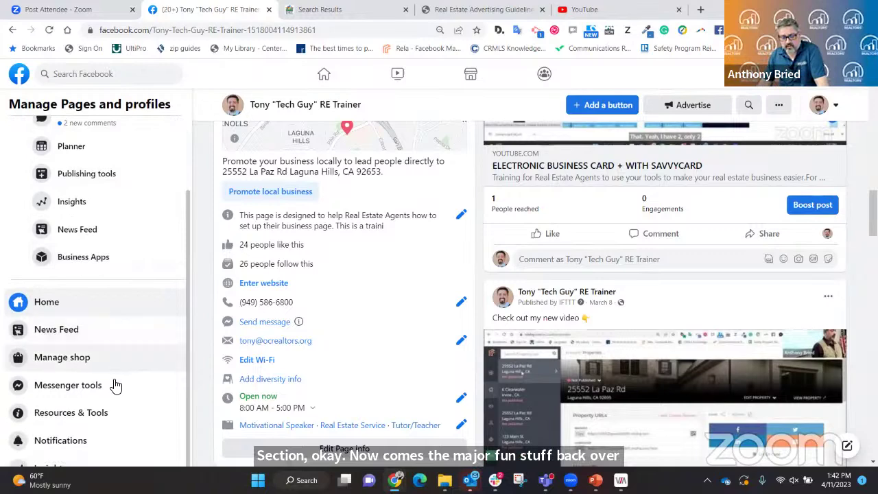
scroll(115, 336, "up", 1)
scroll(117, 336, "down", 1)
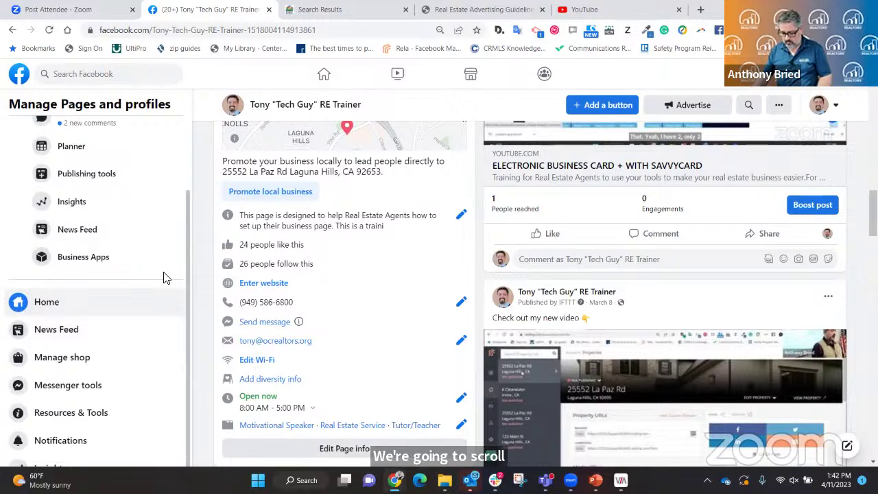
key("ctrl+minus")
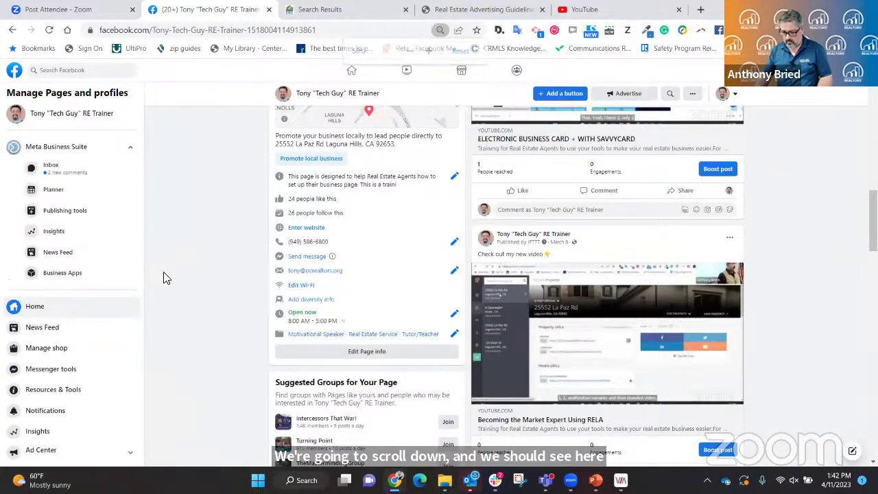
key("ctrl+minus")
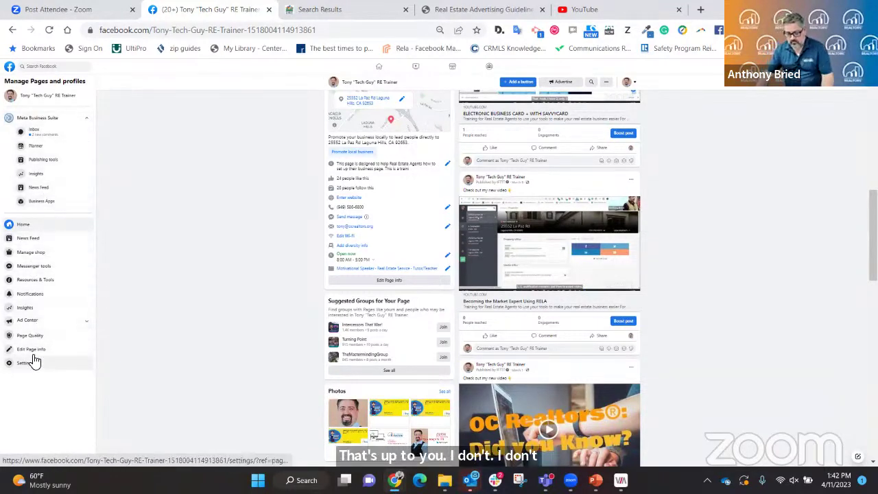
key("ctrl+plus")
key("ctrl+plus")
key("ctrl+plus")
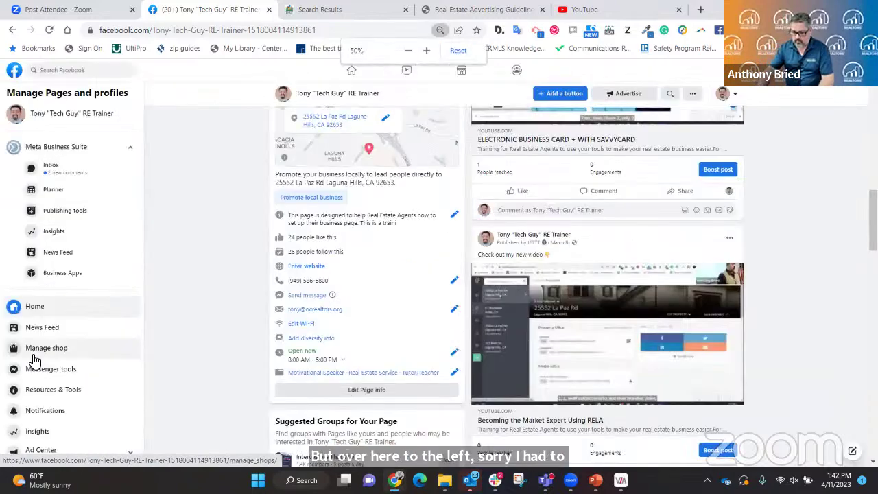
scroll(41, 394, "down", 4)
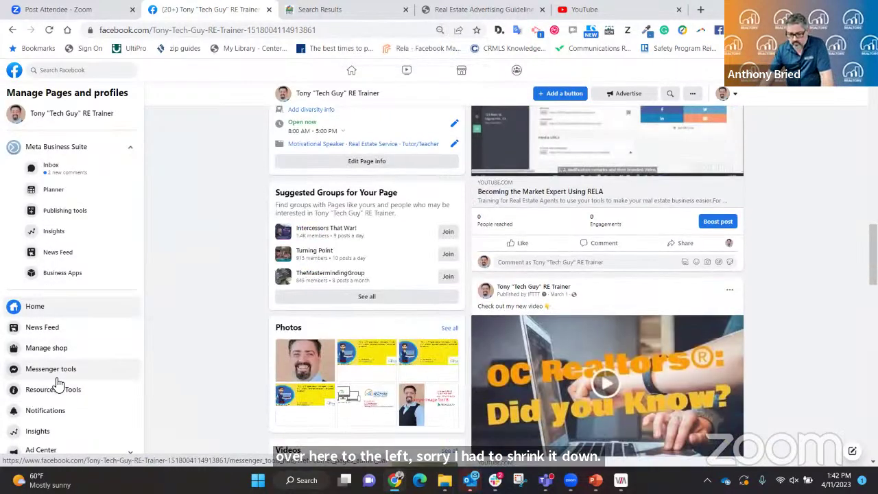
scroll(58, 386, "up", 2)
key("ctrl+minus")
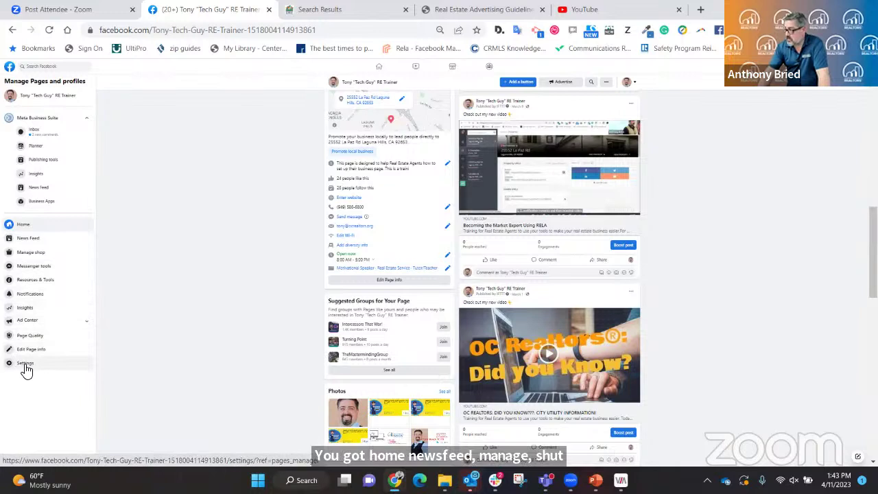
Open the page's General settings zoomed in, showing captions, visitor posts and age restrictions.
left_click(26, 368)
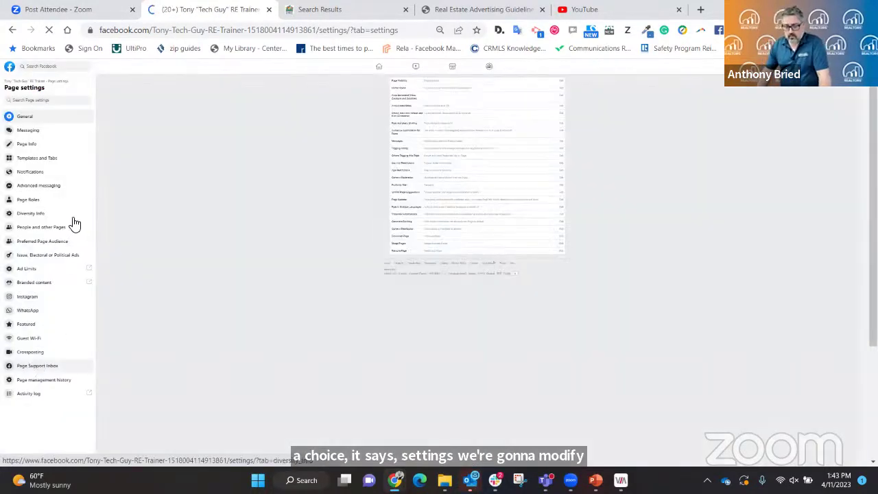
key("ctrl+plus")
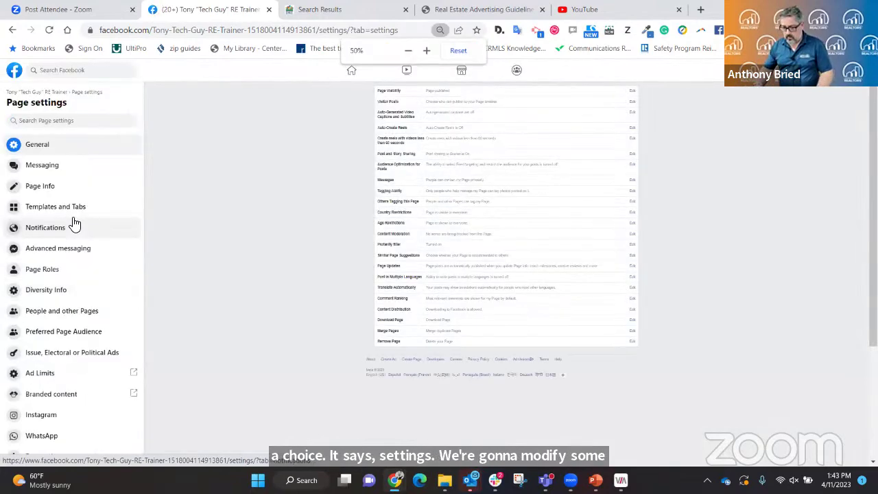
key("ctrl+plus")
key("ctrl+plus")
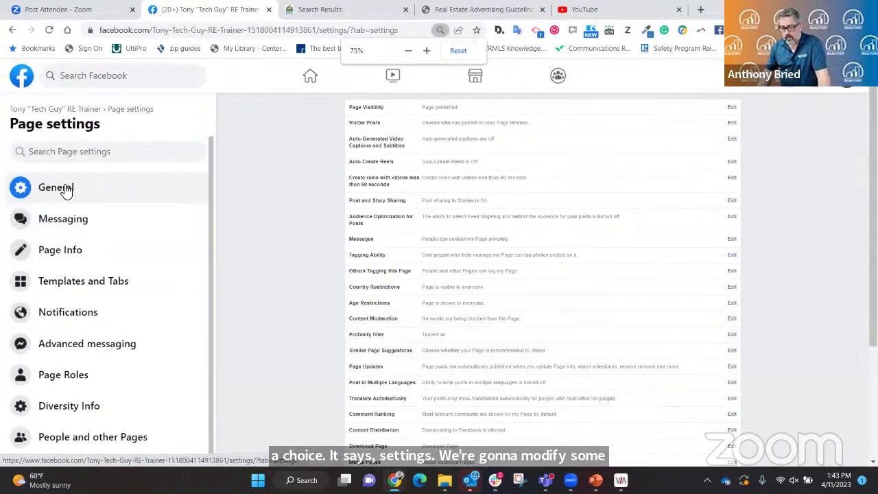
left_click(69, 186)
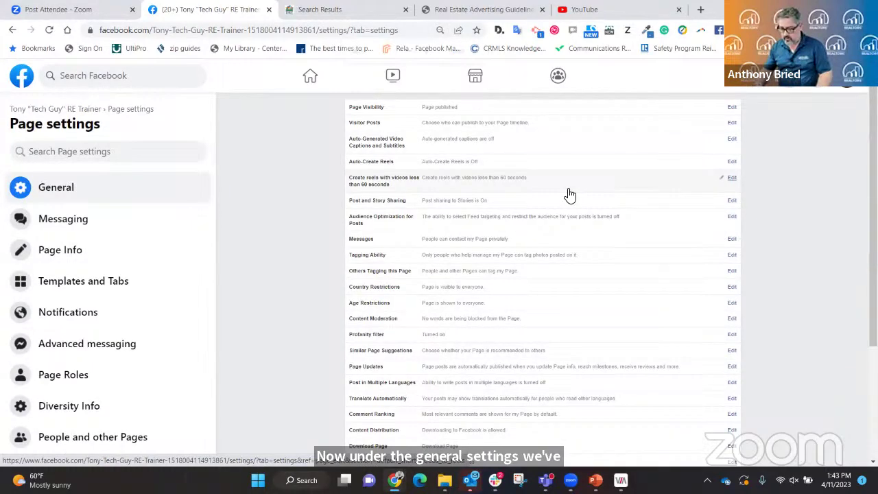
key("ctrl+plus")
key("ctrl+plus")
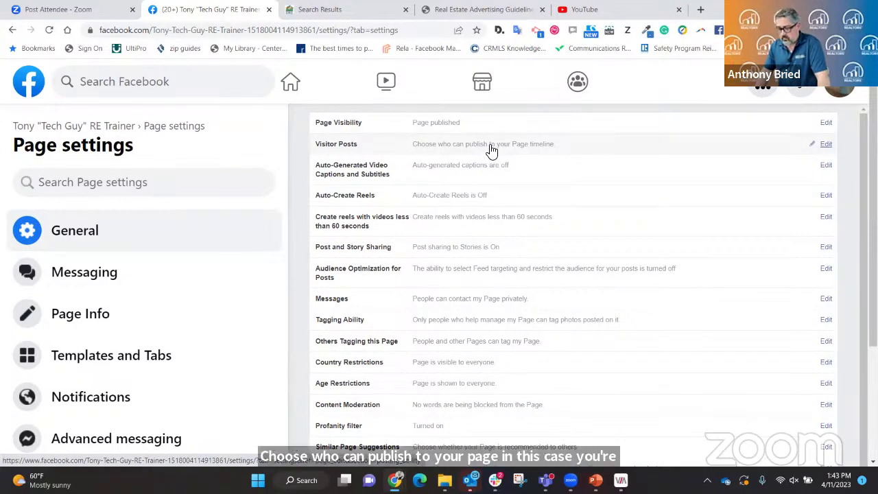
scroll(428, 197, "down", 1)
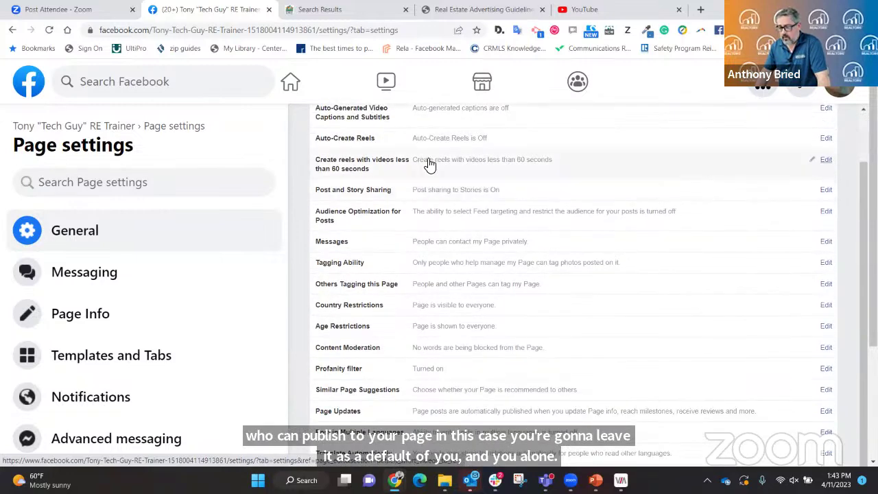
scroll(428, 164, "up", 1)
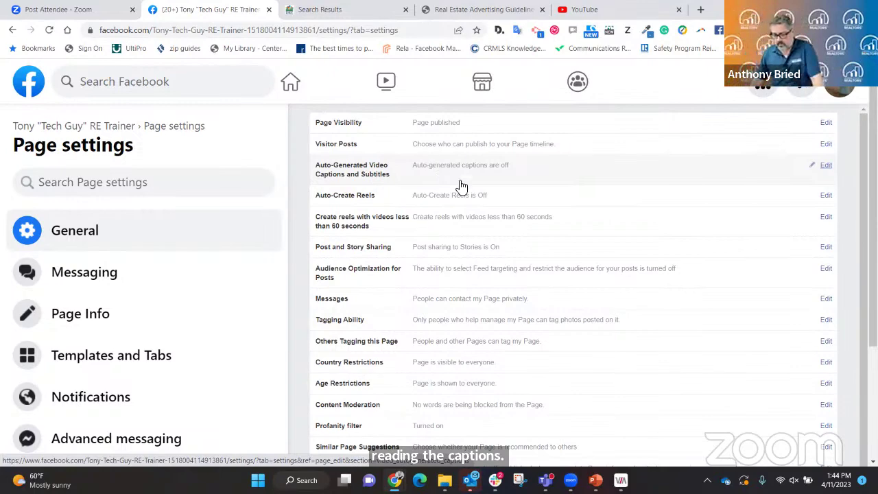
scroll(485, 206, "down", 1)
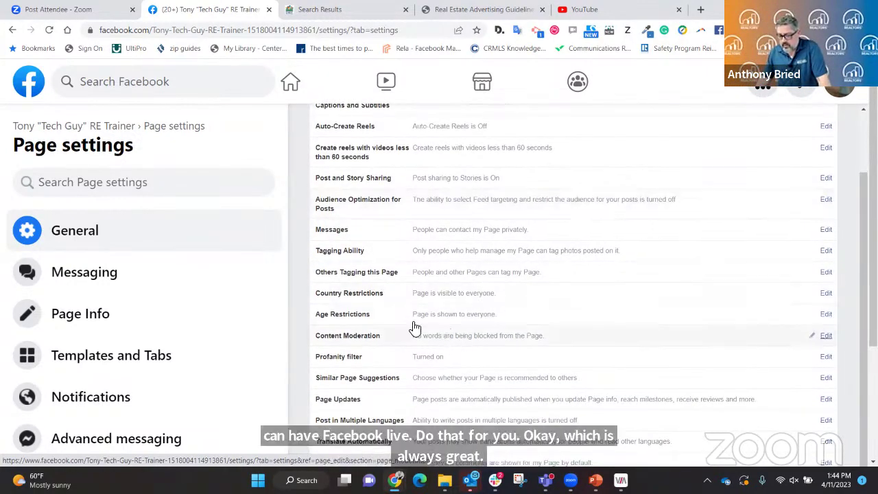
Review the Age Restrictions choices, leave it at Public, and go back to the page home.
left_click(480, 314)
left_click(497, 317)
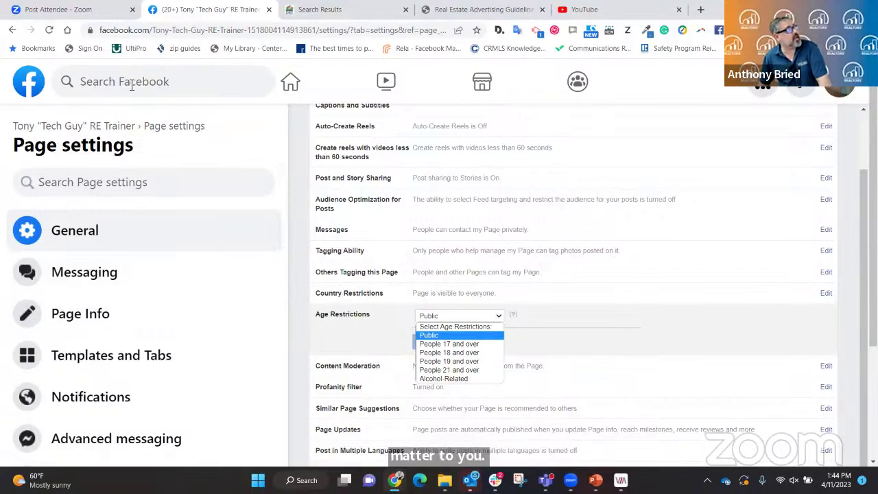
left_click(12, 32)
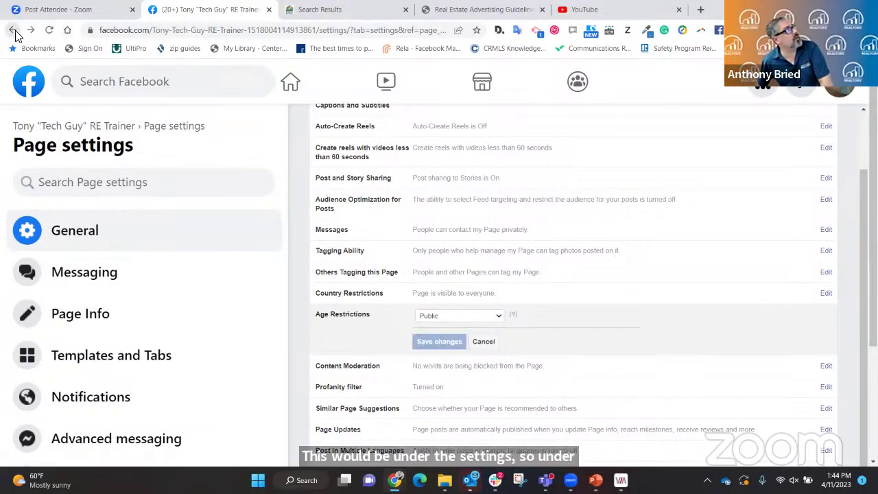
left_click(13, 31)
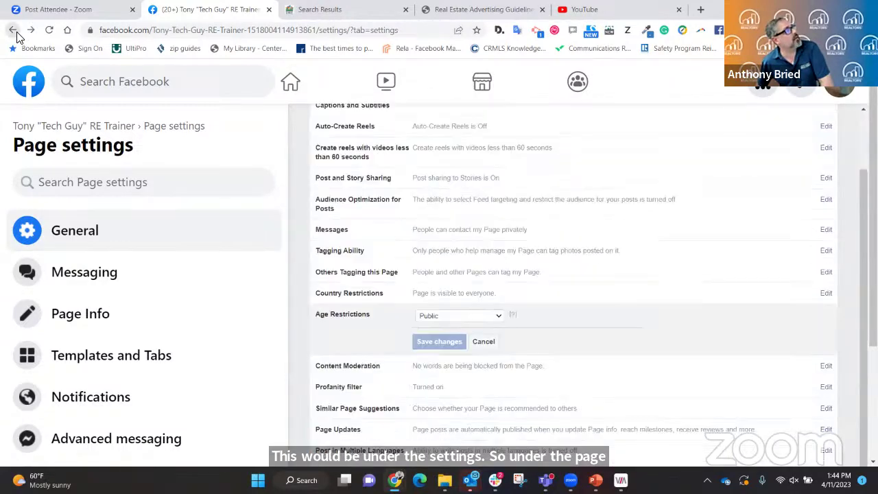
left_click(13, 31)
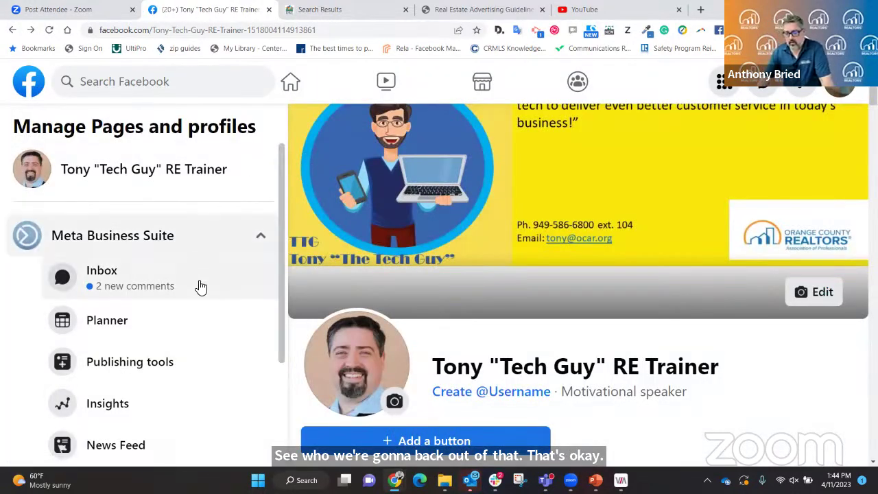
Zoom the browser out to 33% so the sidebar's Settings entry is visible.
scroll(195, 322, "down", 1)
scroll(195, 331, "down", 6)
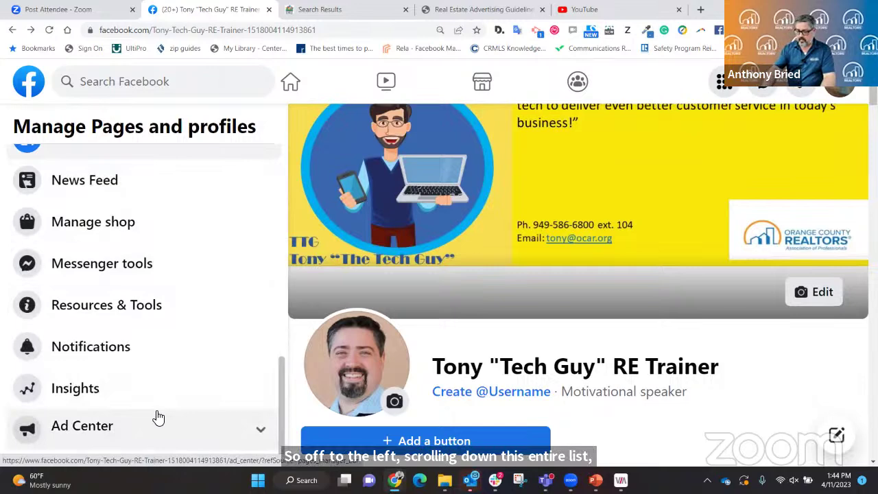
key("ctrl+minus")
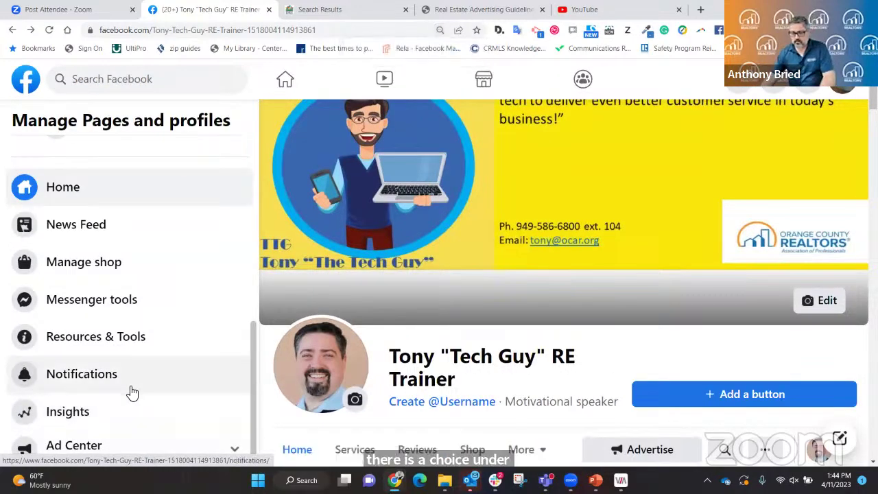
key("ctrl+minus")
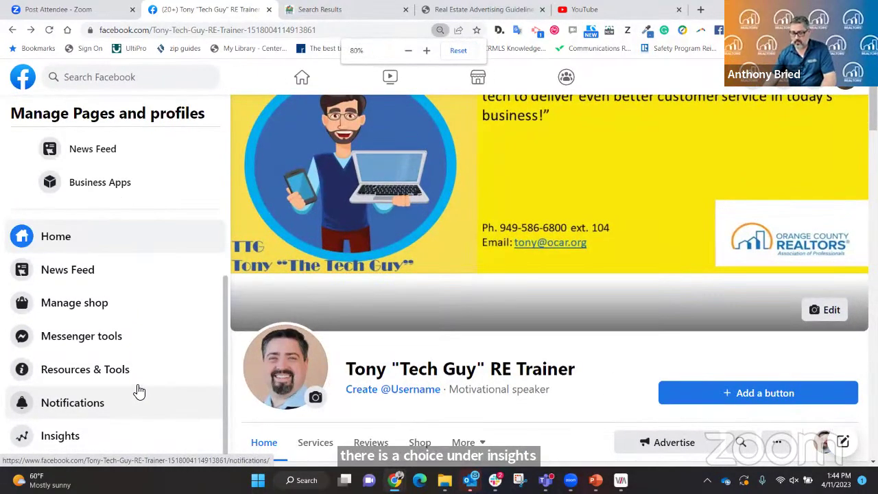
key("ctrl+minus")
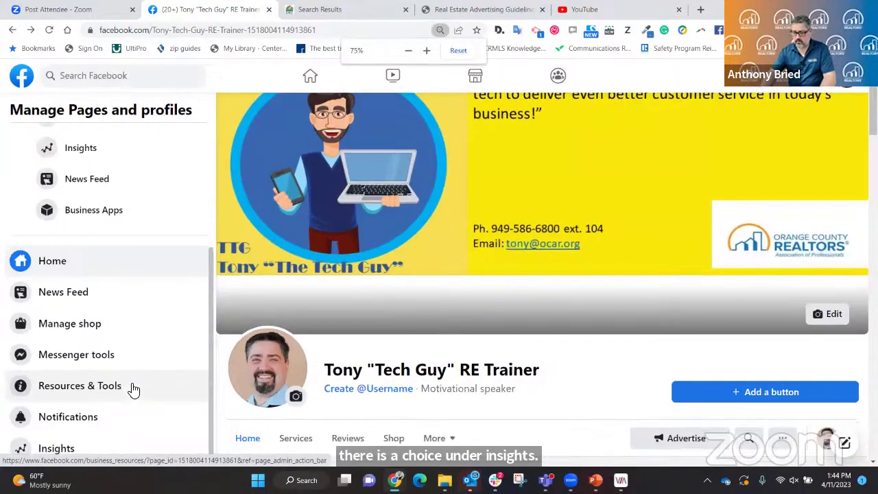
key("ctrl+minus")
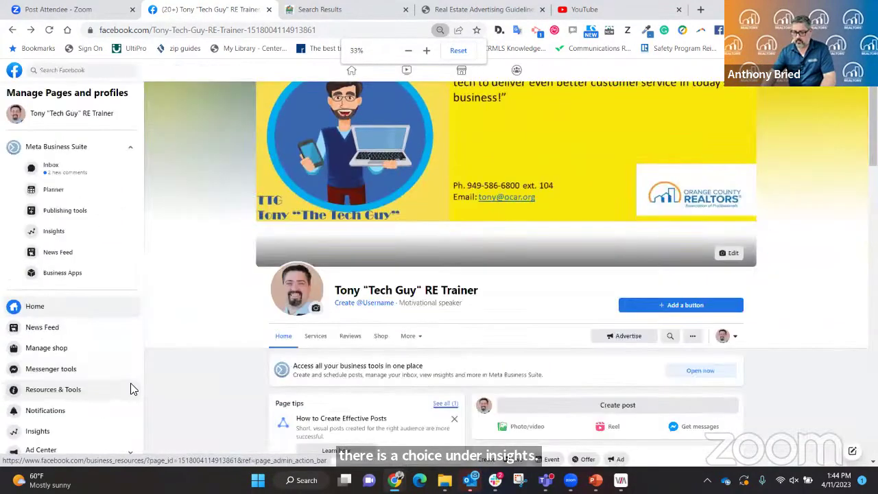
key("ctrl+minus")
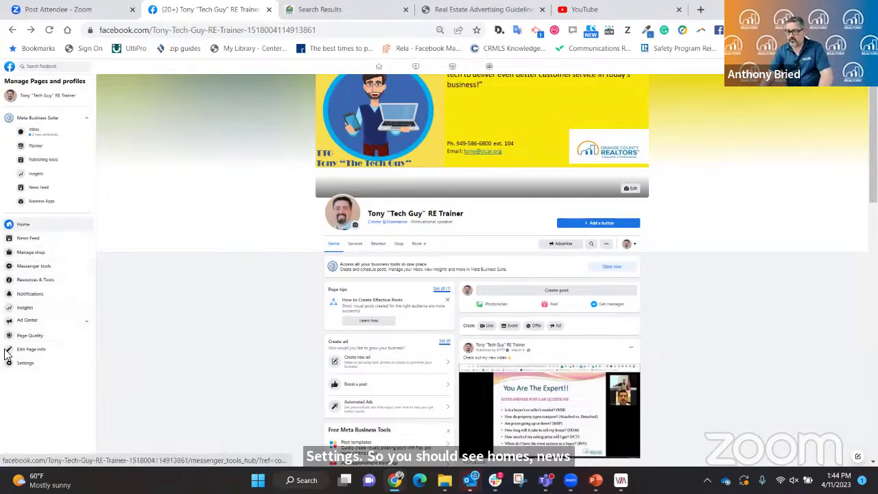
Open page Settings at 90% zoom and scroll the General list down to Remove Page.
left_click(24, 366)
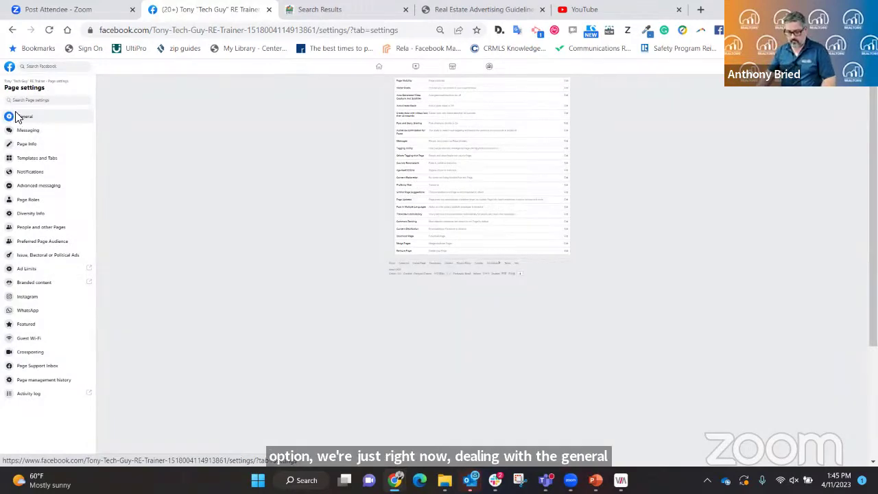
key("ctrl+plus")
key("ctrl+plus")
key("ctrl+plus")
key("ctrl+plus")
key("ctrl+plus")
key("ctrl+plus")
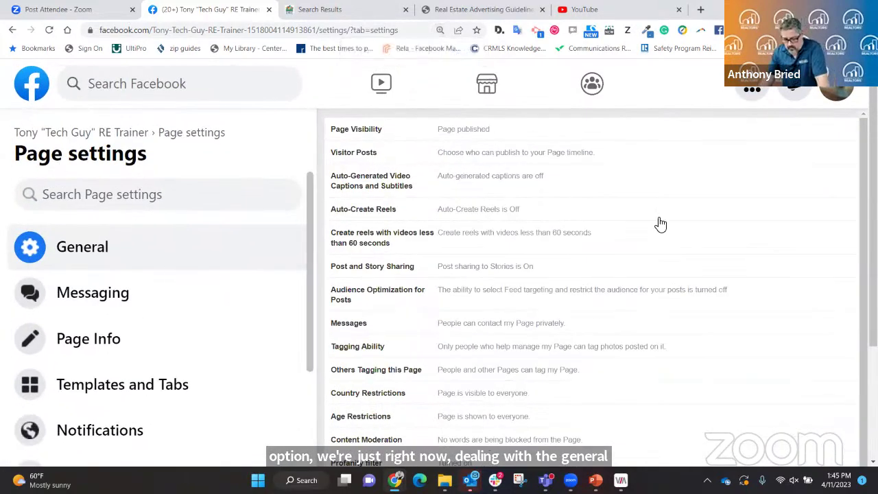
scroll(661, 219, "down", 2)
scroll(659, 219, "down", 1)
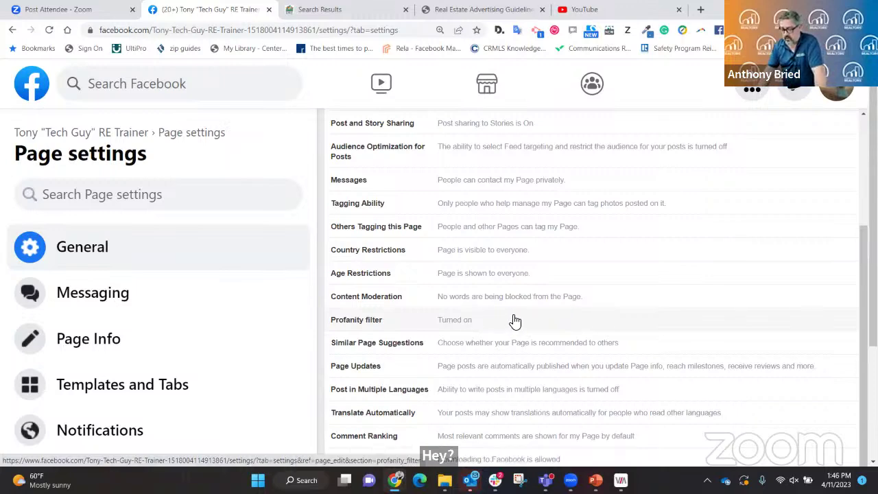
scroll(514, 320, "down", 2)
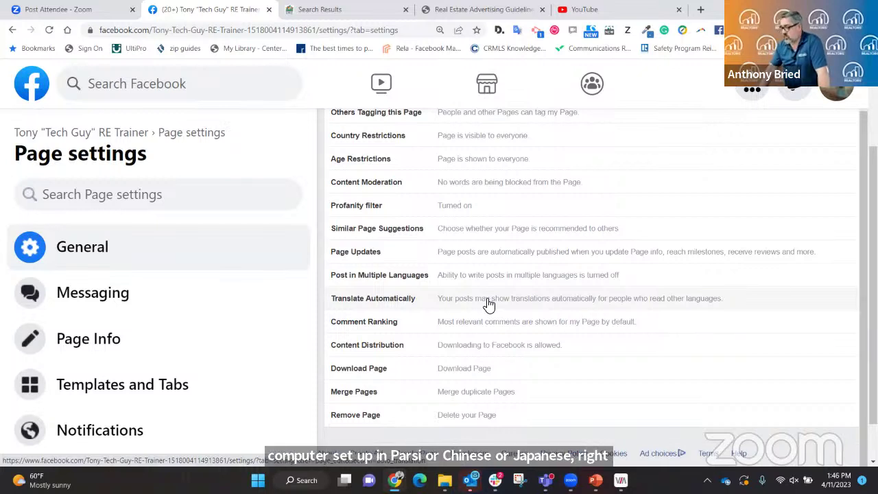
left_click(473, 303)
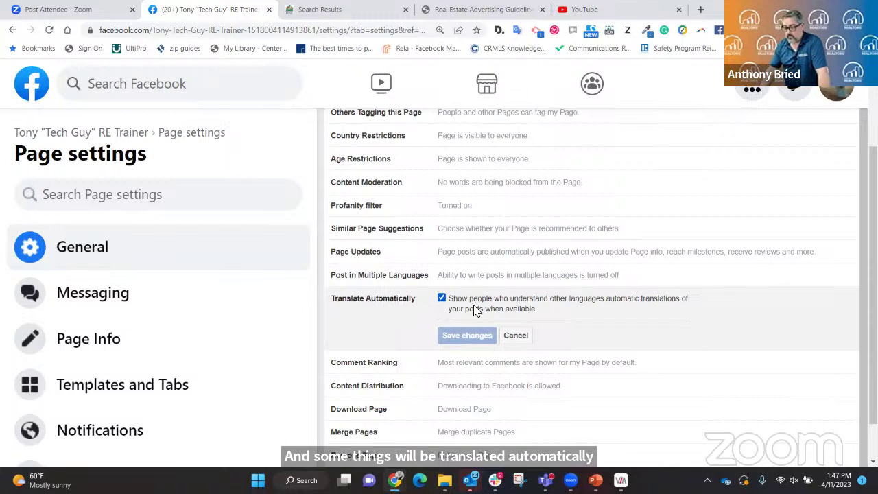
left_click(520, 300)
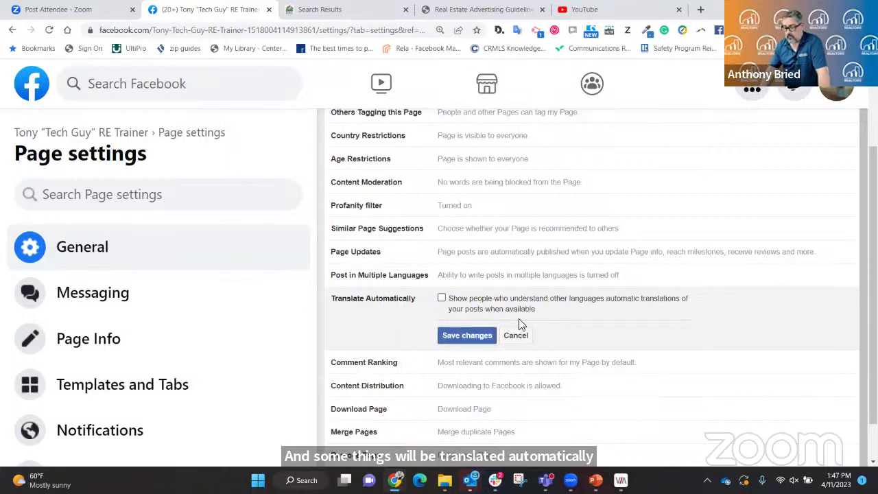
left_click(442, 297)
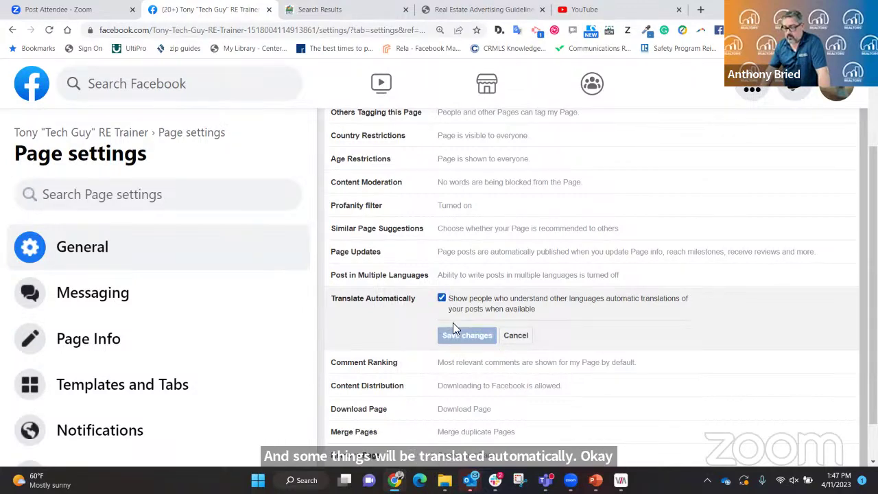
left_click(515, 335)
scroll(542, 278, "down", 1)
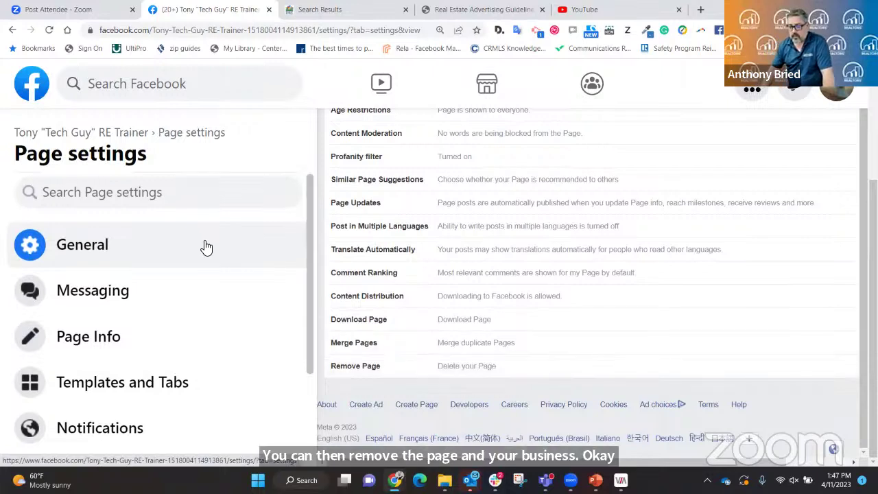
Scroll the Page settings sidebar and zoom the browser out to 80%.
scroll(204, 247, "down", 4)
scroll(209, 244, "up", 4)
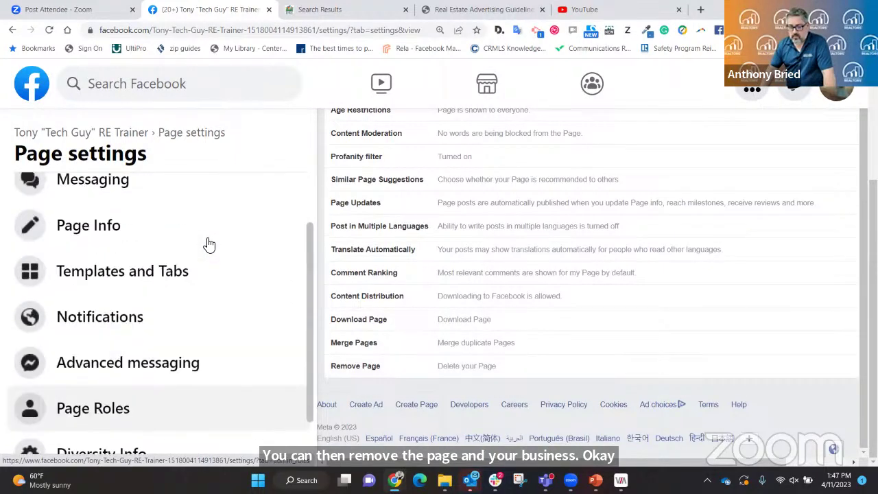
scroll(209, 244, "down", 6)
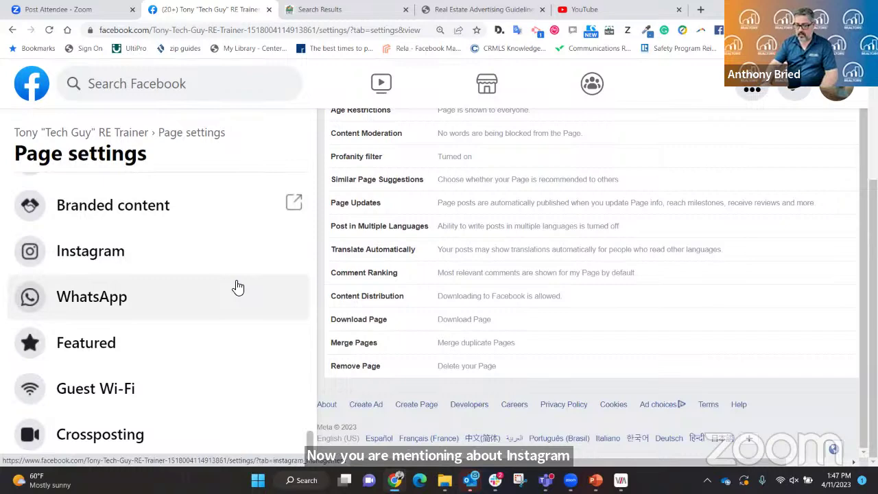
key("ctrl+minus")
key("ctrl+minus")
key("ctrl+minus")
key("ctrl+minus")
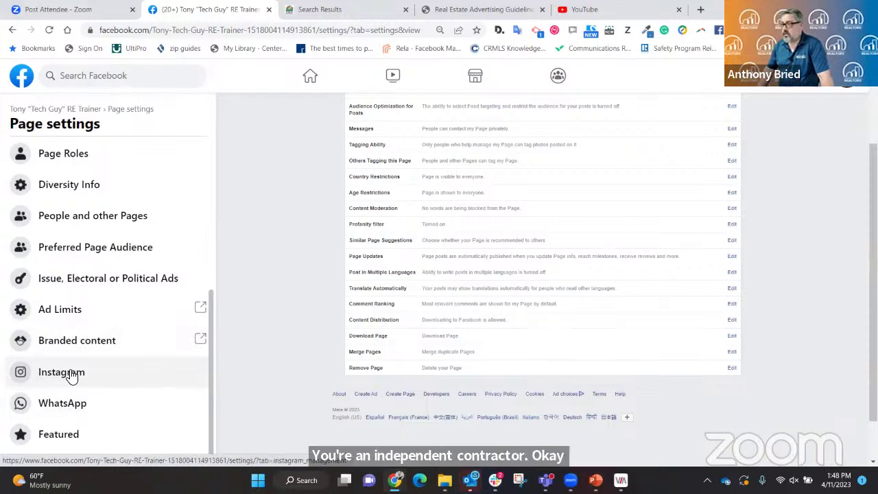
Open the Instagram section and look over its Connect account page.
left_click(68, 374)
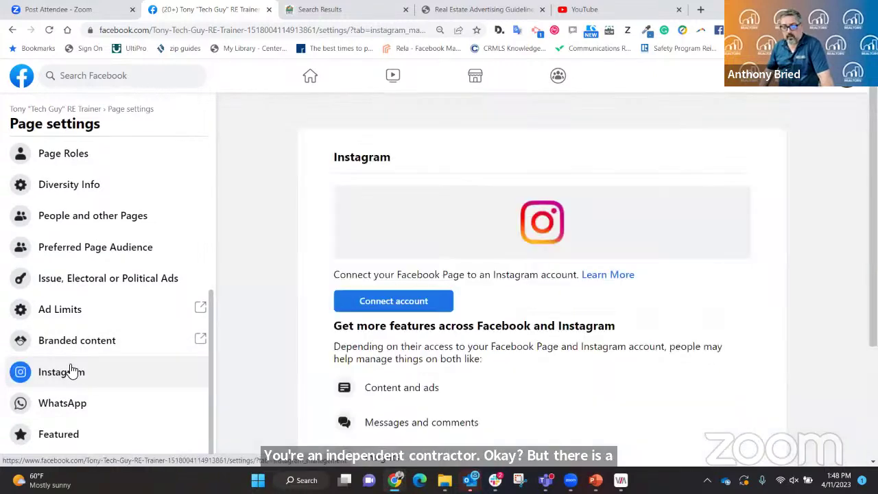
scroll(314, 302, "down", 3)
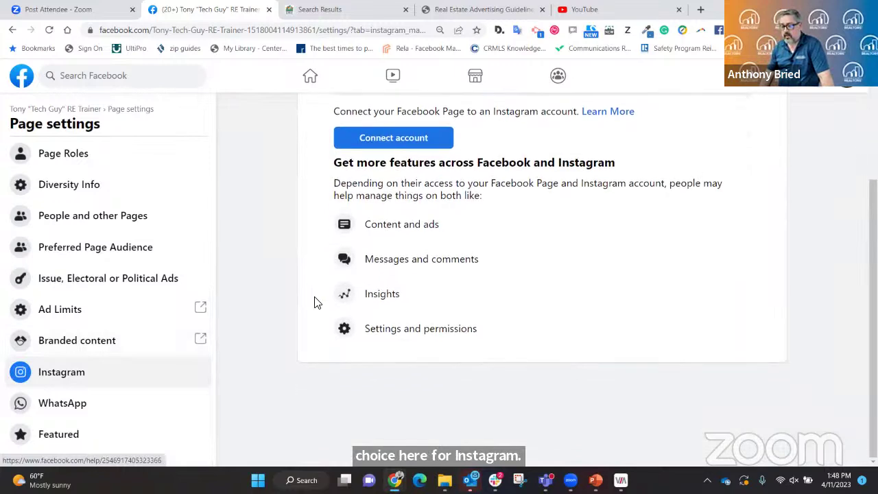
scroll(313, 302, "up", 1)
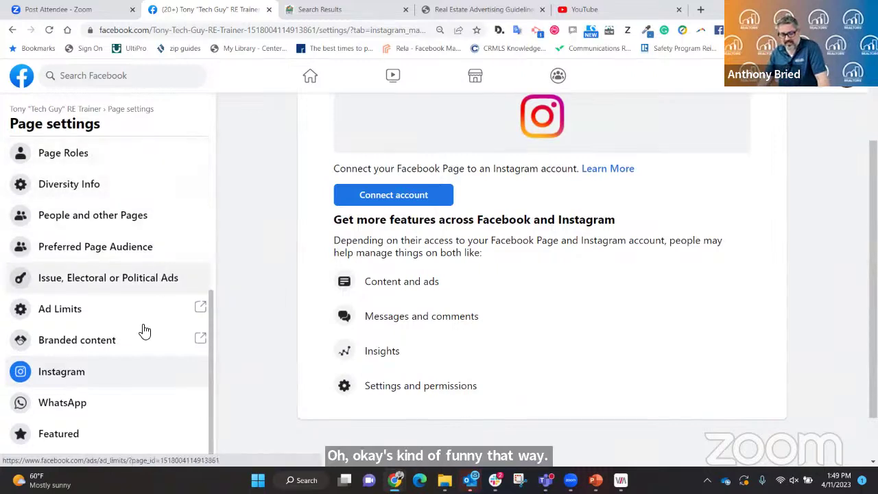
Return to General settings and review options from tagging and country restrictions to Remove Page.
left_click(11, 31)
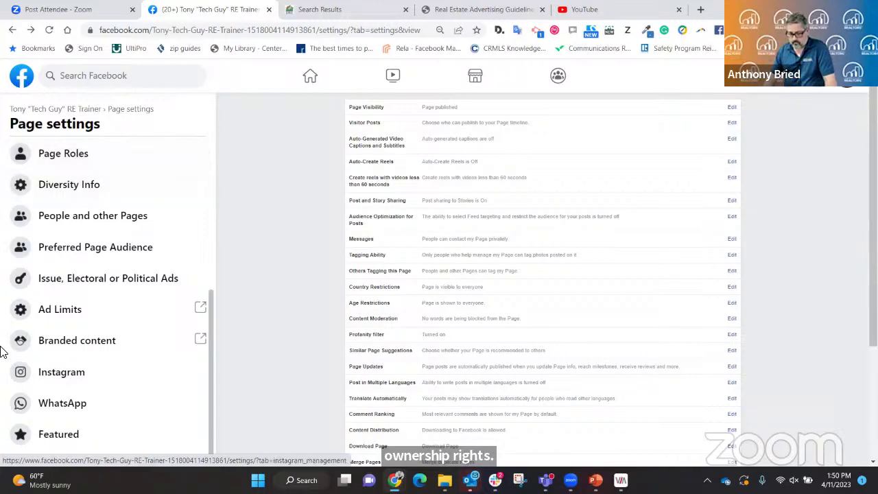
scroll(425, 251, "down", 3)
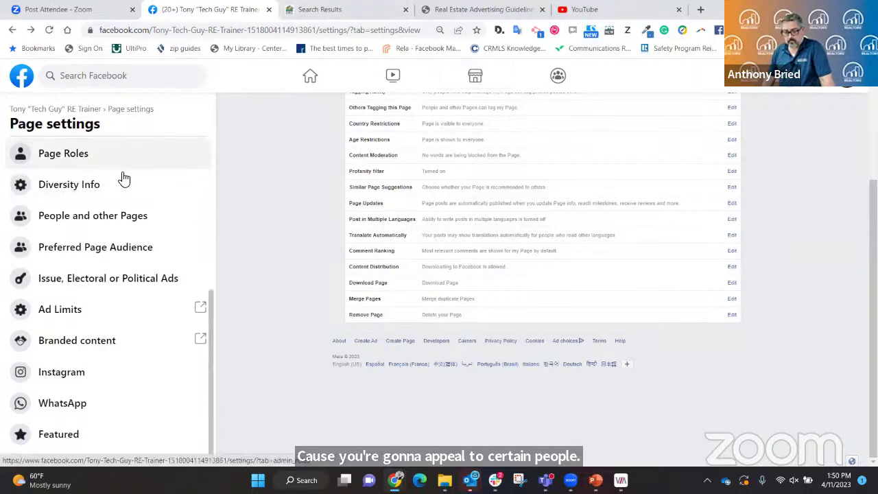
scroll(135, 191, "up", 1)
scroll(135, 192, "up", 3)
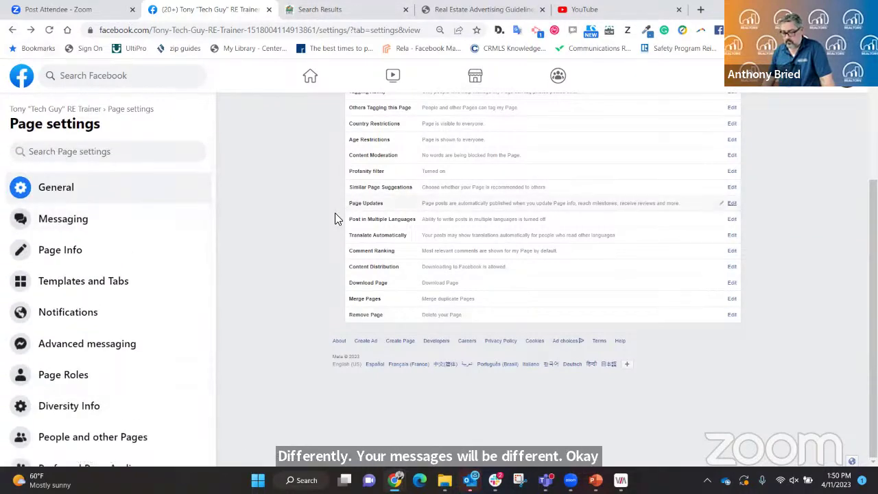
Open the real-estate trainer business page from Home and scroll down to its Insights.
left_click(312, 77)
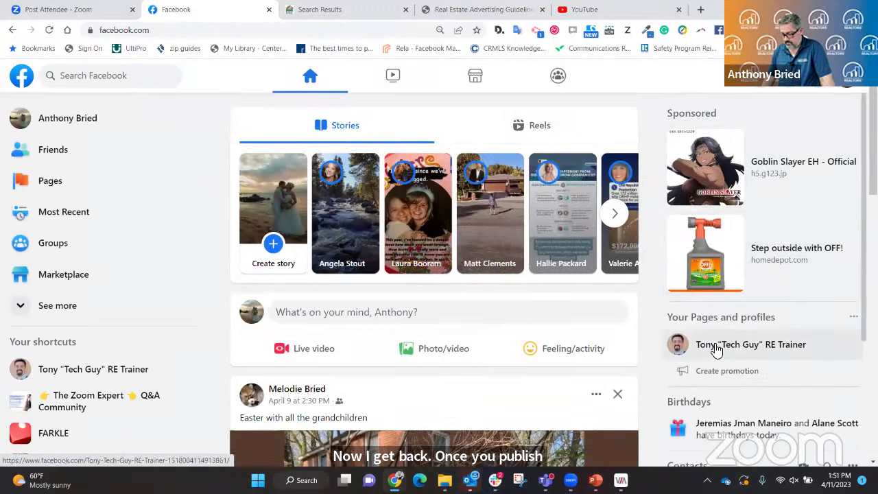
left_click(715, 348)
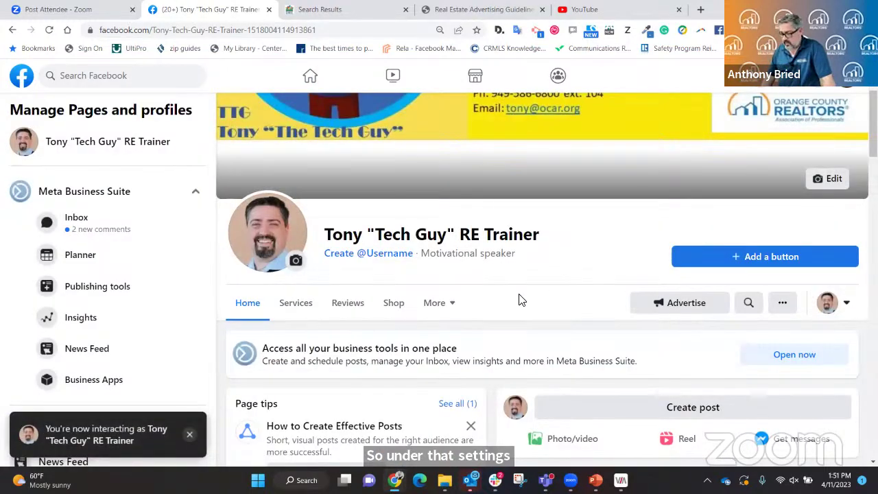
scroll(520, 299, "down", 2)
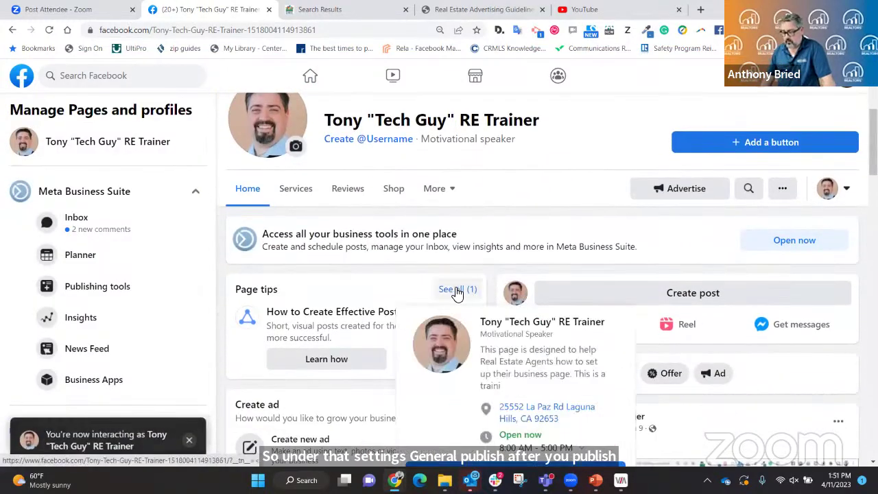
scroll(457, 294, "down", 1)
scroll(456, 293, "down", 5)
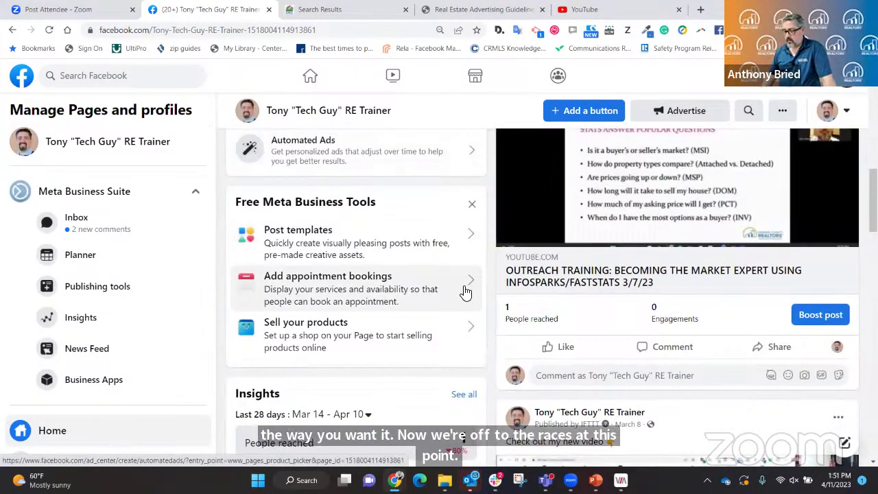
scroll(350, 278, "down", 4)
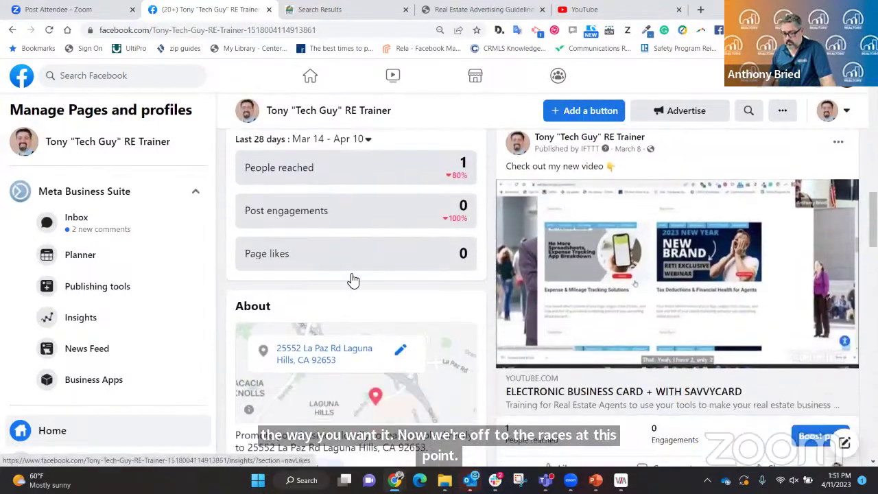
scroll(351, 280, "down", 1)
scroll(351, 278, "up", 2)
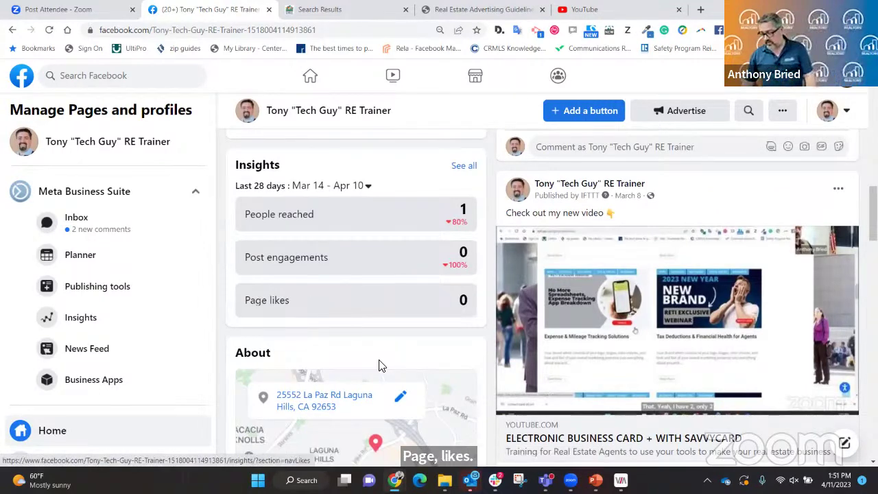
Switch to PowerPoint and show slide 16, The Social Graph.
key("alt+Tab")
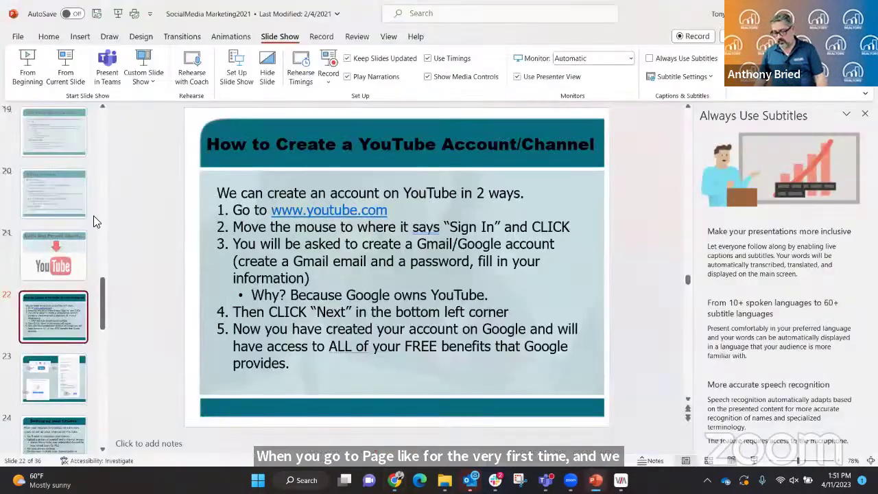
scroll(46, 178, "up", 4)
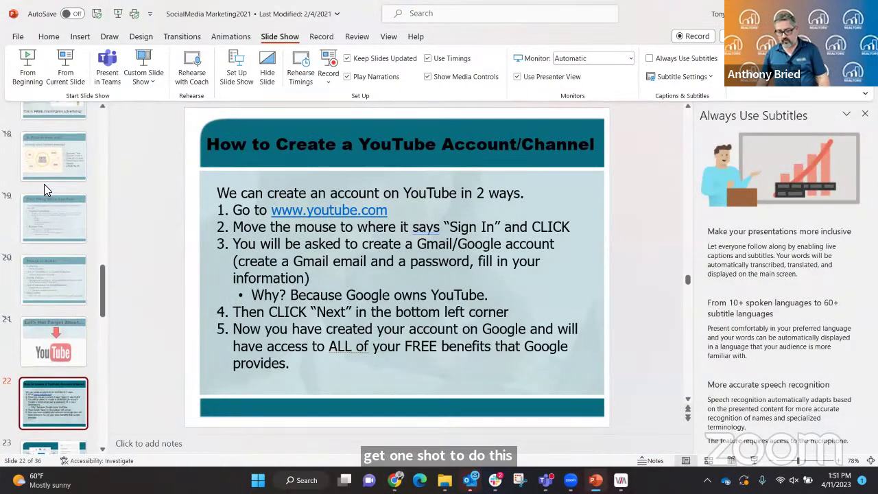
left_click(55, 121)
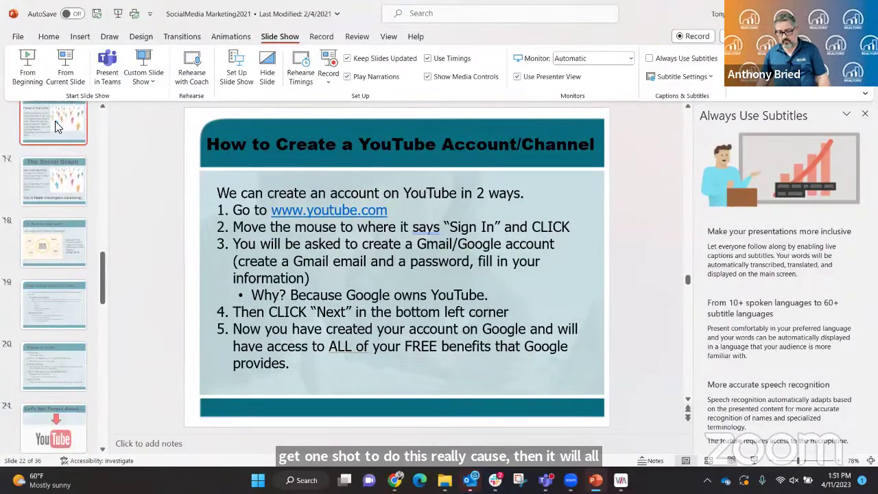
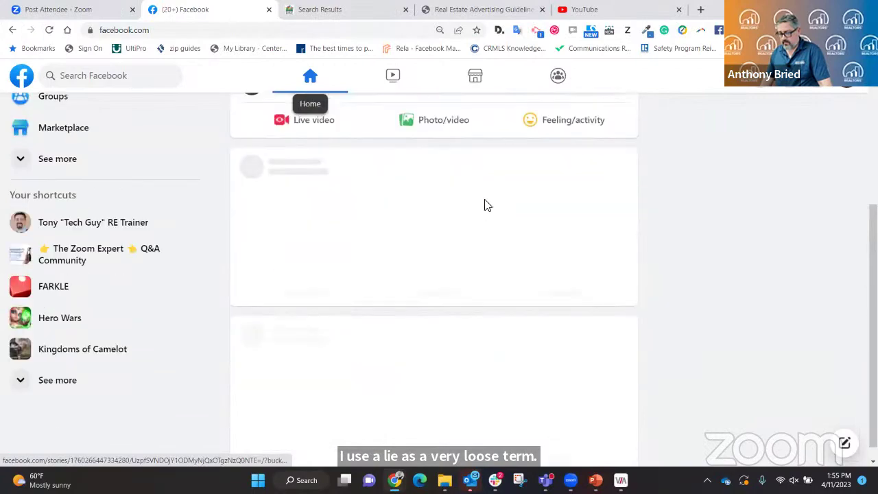
scroll(484, 201, "down", 10)
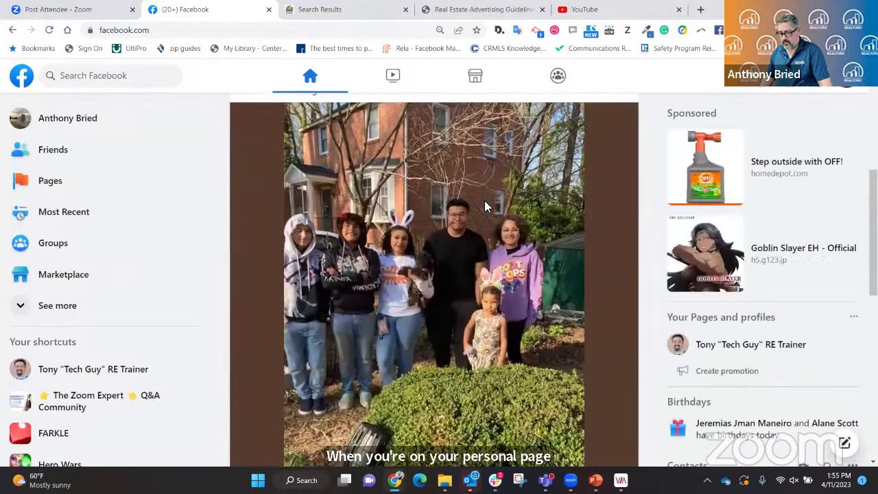
Find and open the managed real-estate trainer business Page under Your Pages and profiles.
scroll(485, 205, "up", 3)
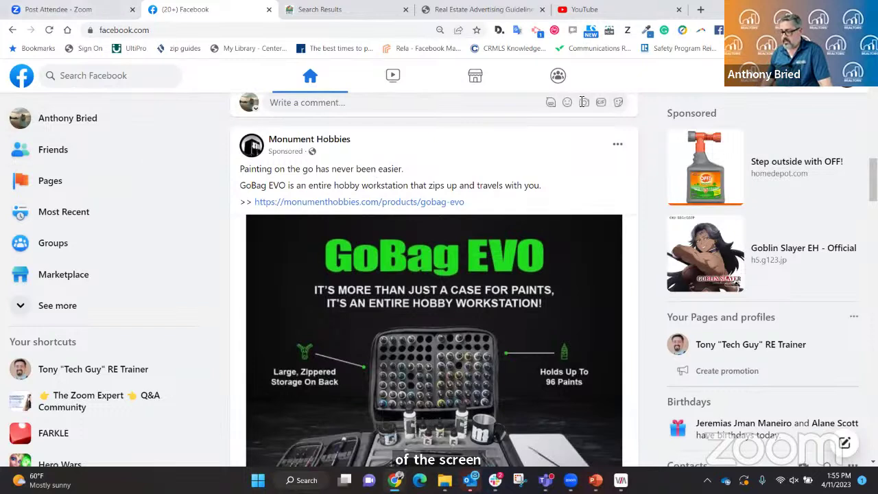
scroll(802, 206, "down", 1)
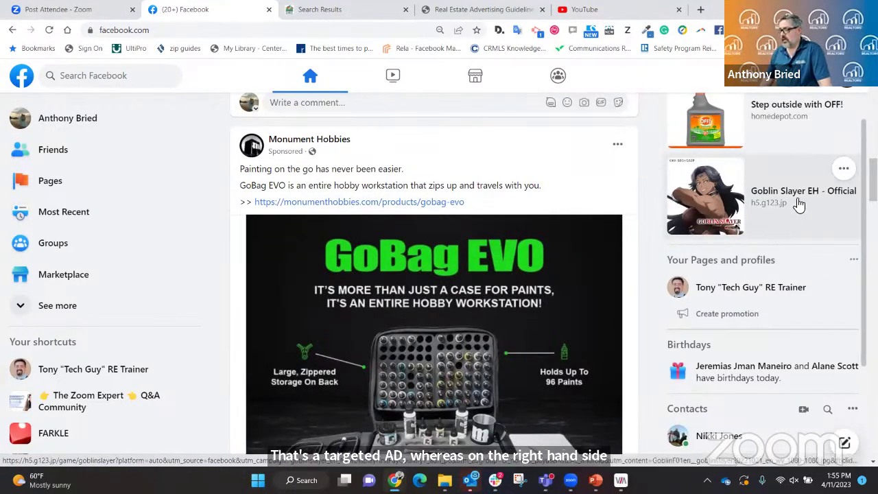
scroll(794, 171, "up", 1)
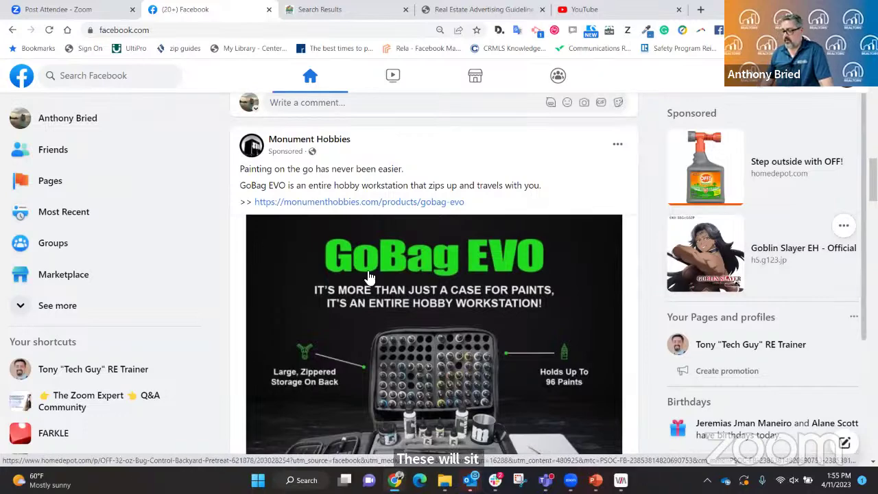
scroll(369, 277, "down", 2)
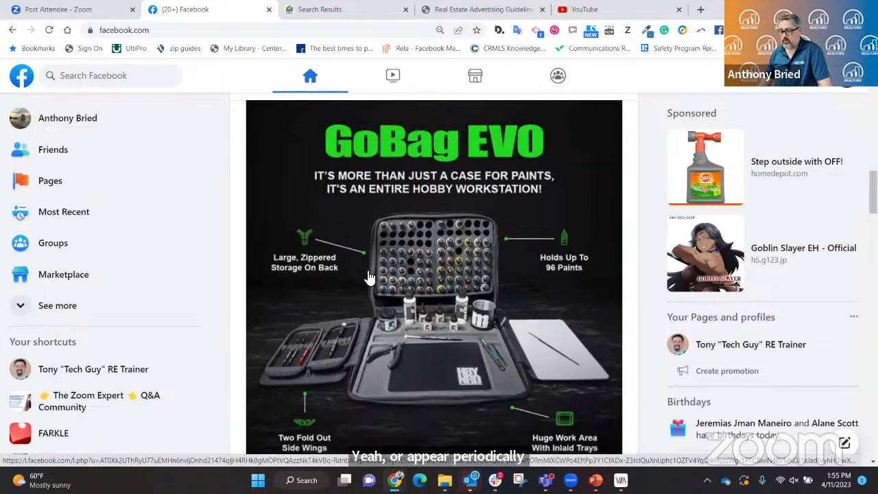
scroll(369, 252, "down", 2)
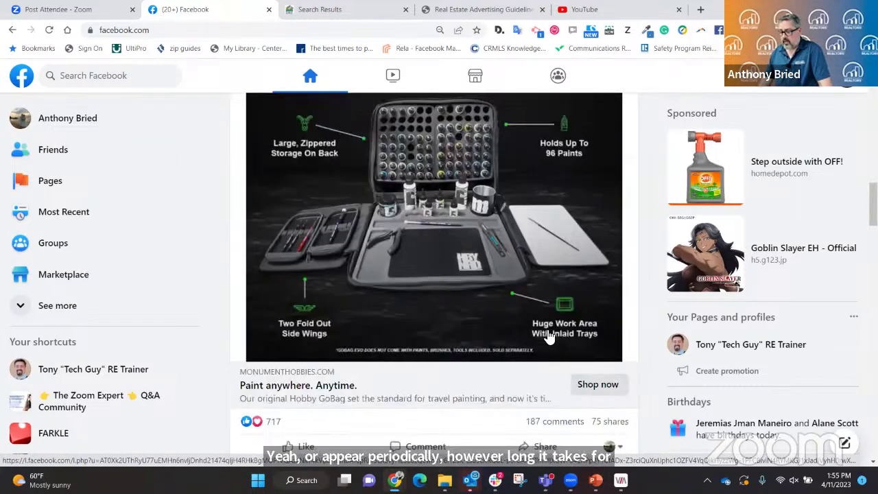
scroll(587, 381, "down", 2)
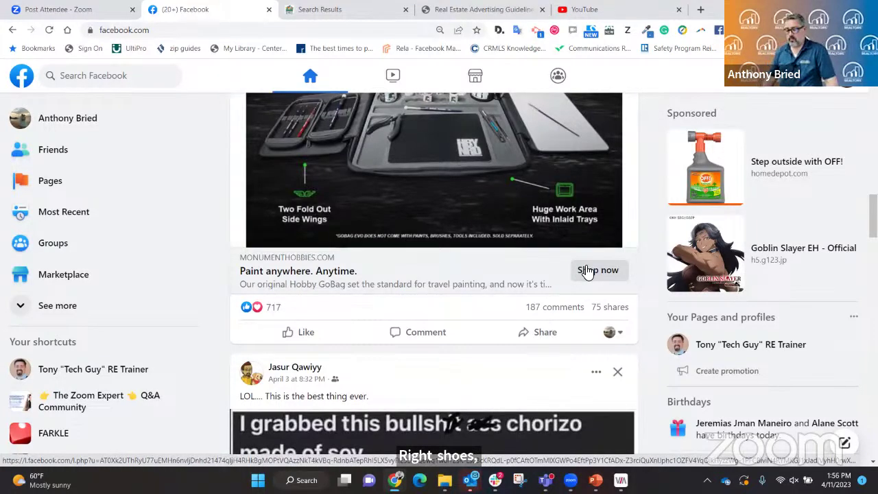
scroll(513, 226, "down", 3)
scroll(513, 226, "up", 7)
scroll(514, 227, "down", 10)
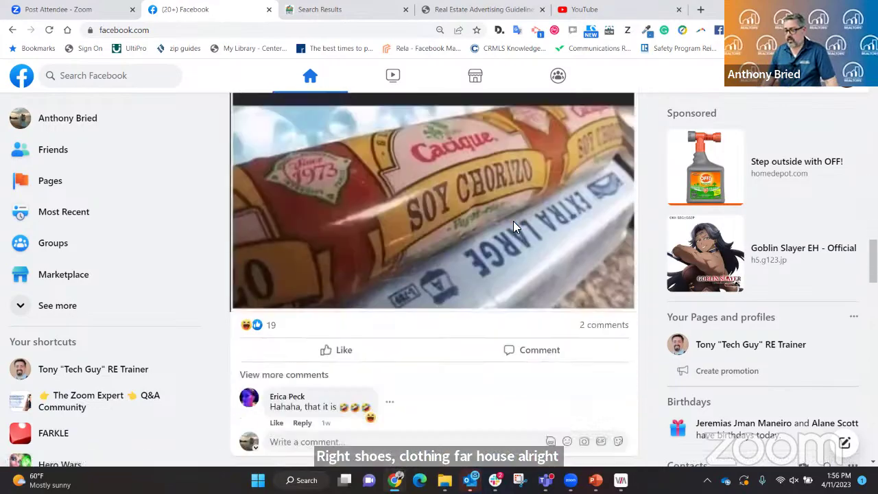
scroll(514, 227, "down", 15)
scroll(516, 225, "down", 15)
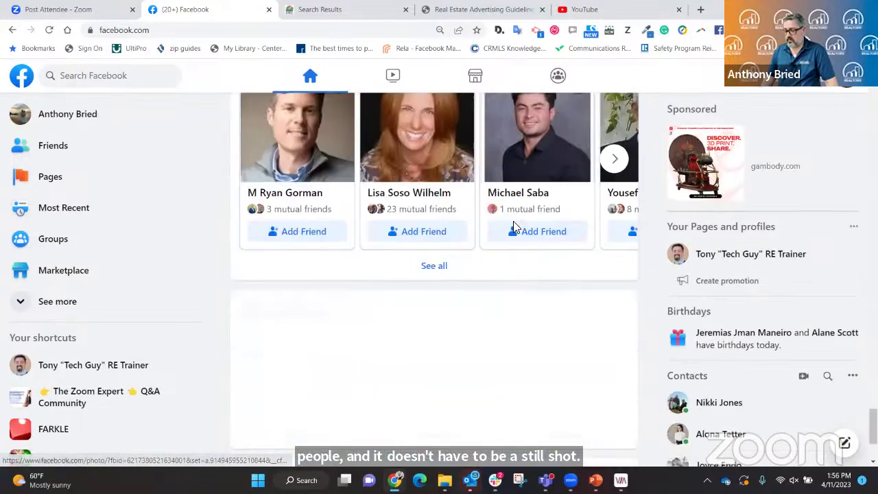
scroll(514, 227, "down", 10)
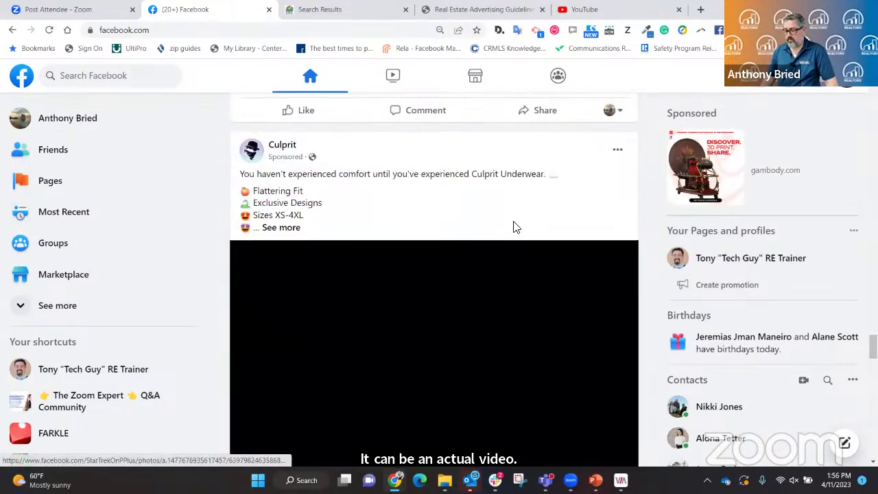
scroll(515, 228, "up", 7)
scroll(516, 228, "down", 3)
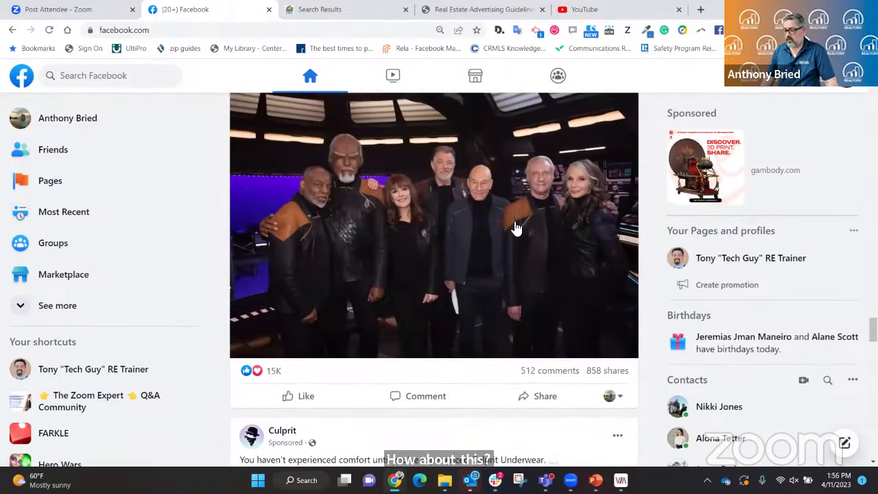
scroll(516, 228, "up", 2)
scroll(521, 227, "down", 1)
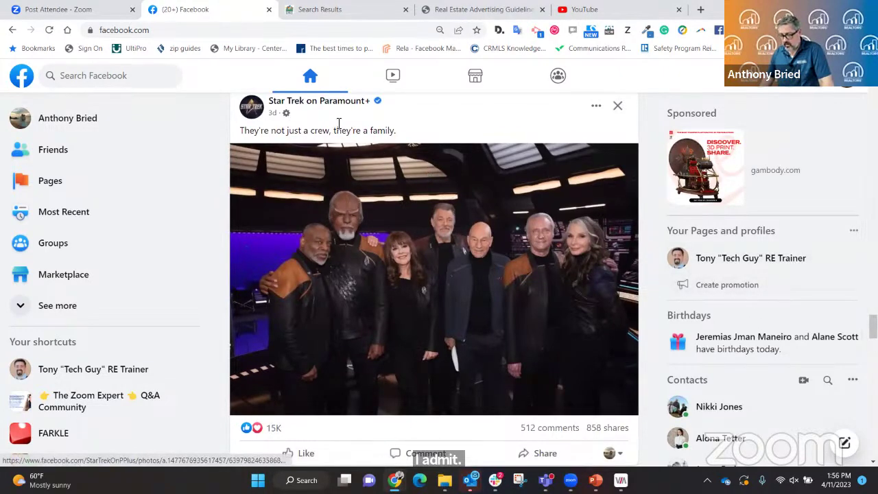
left_click(727, 264)
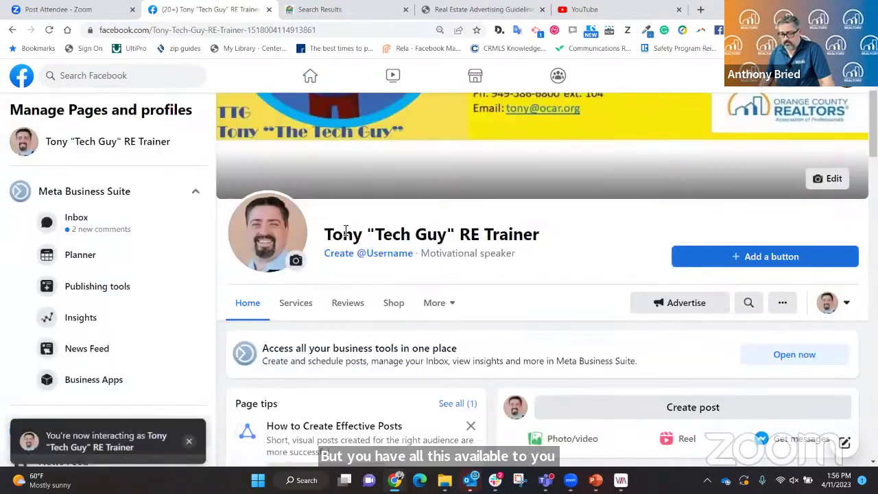
Open the Page's Insights Reach report, showing 1 person reached and 0 post engagements.
scroll(346, 234, "down", 5)
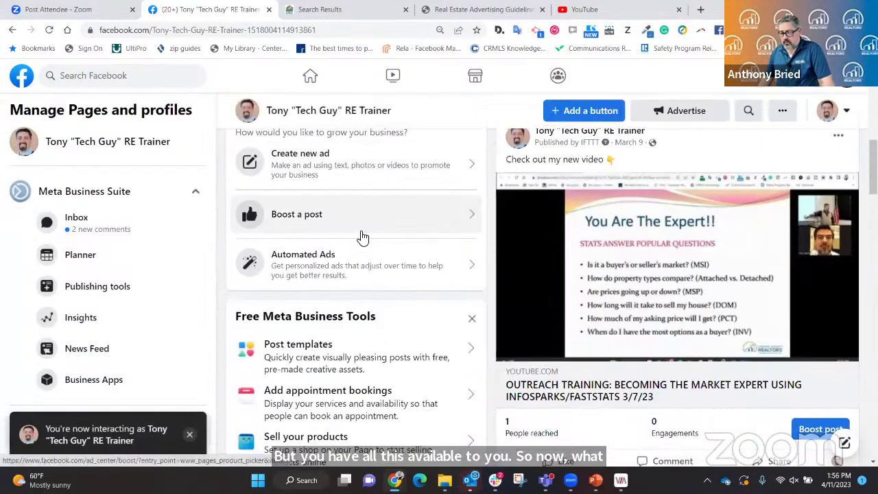
scroll(362, 236, "down", 4)
scroll(367, 233, "down", 1)
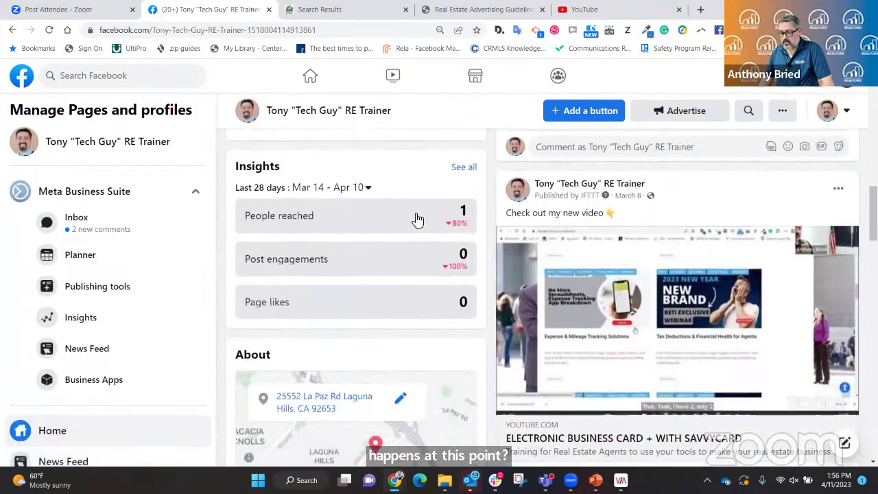
left_click(373, 219)
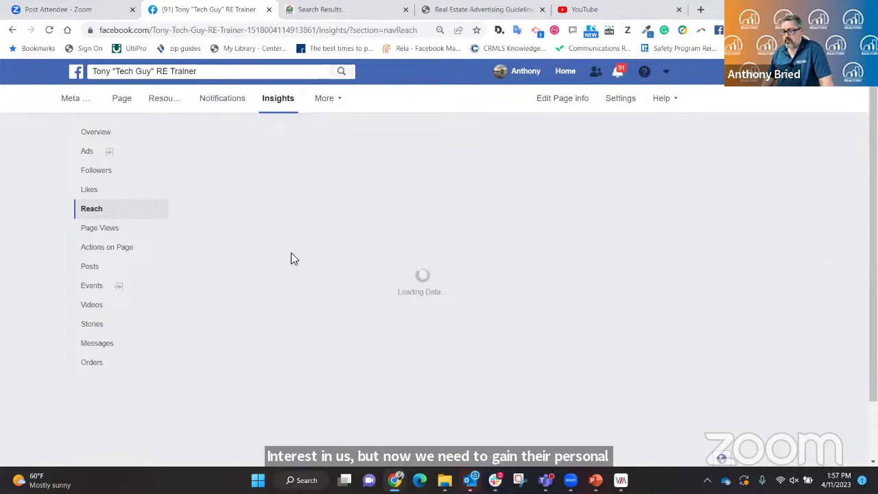
Compare the Page likes, Reach and Followers insights, ending on Page likes with 24 total.
left_click(90, 192)
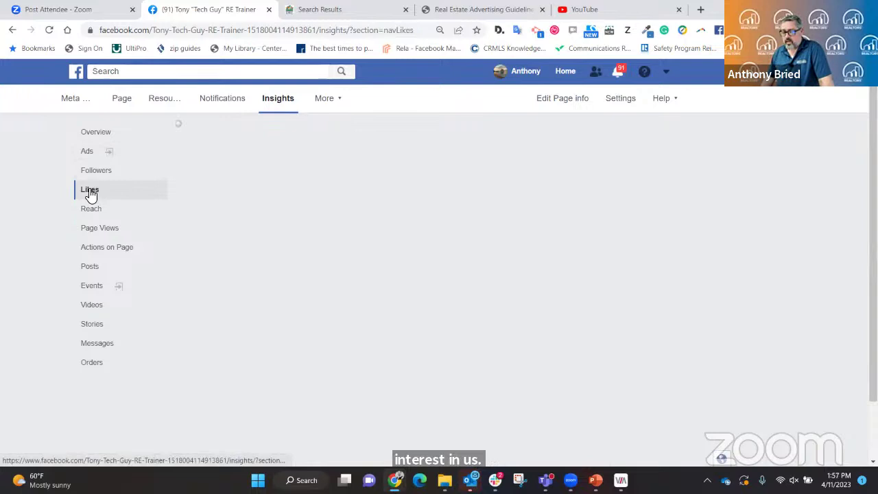
left_click(87, 214)
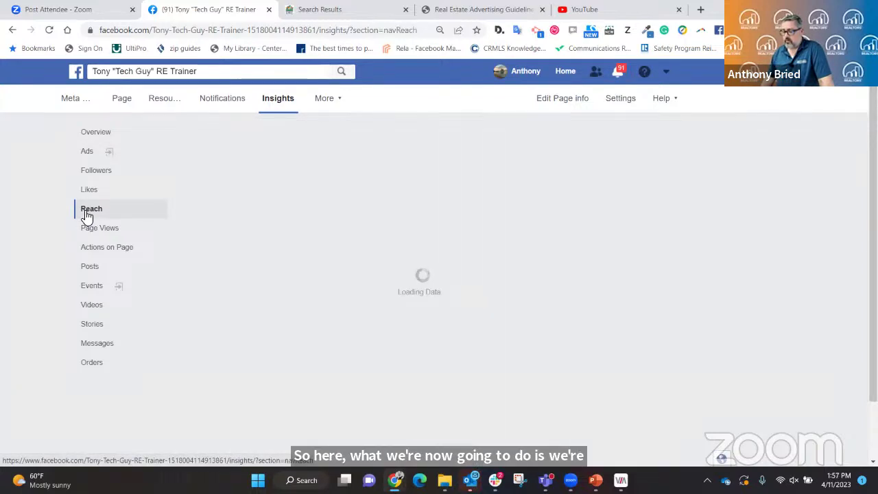
left_click(86, 175)
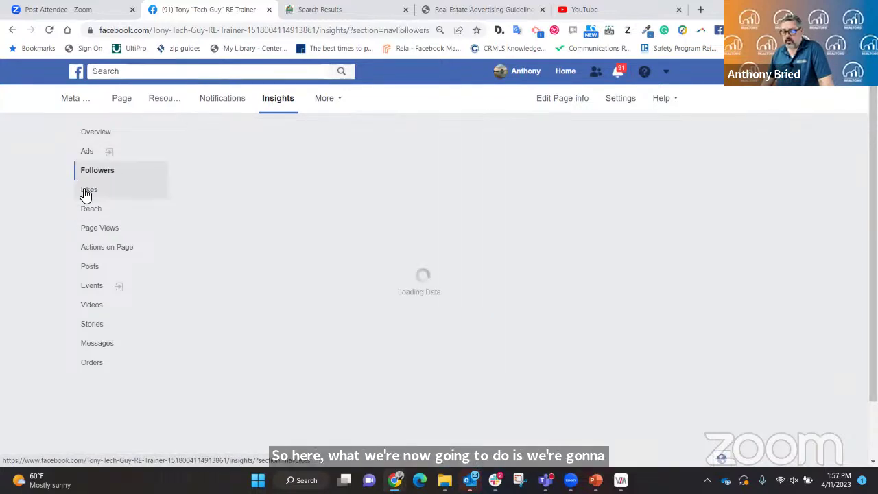
left_click(86, 194)
scroll(328, 363, "down", 4)
scroll(328, 364, "down", 3)
scroll(328, 356, "up", 8)
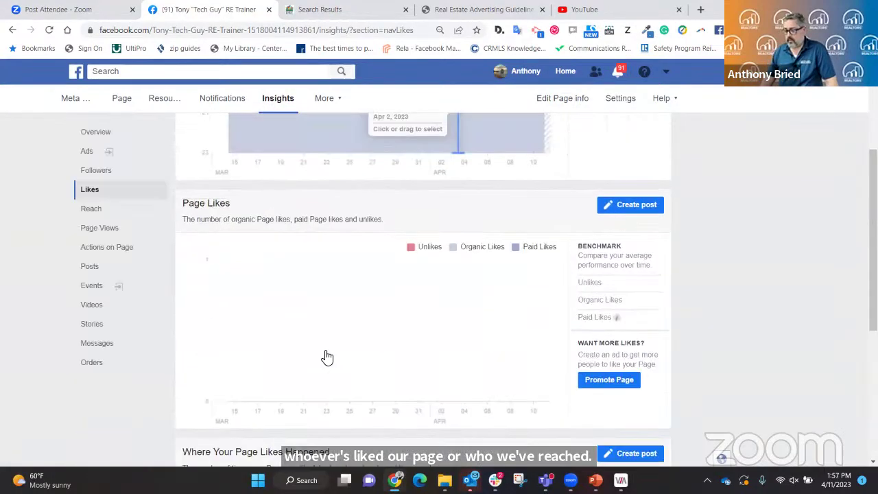
Step back through the viewed insights reports, then return to the Facebook home news feed.
left_click(13, 30)
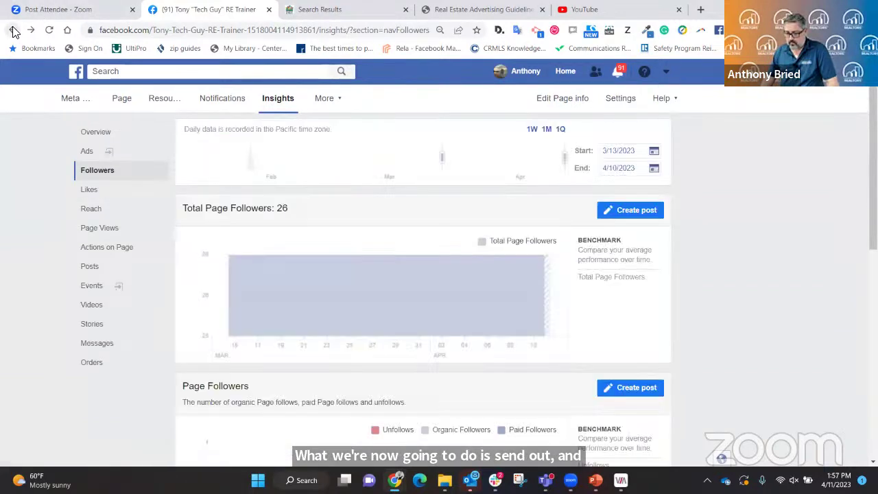
left_click(13, 30)
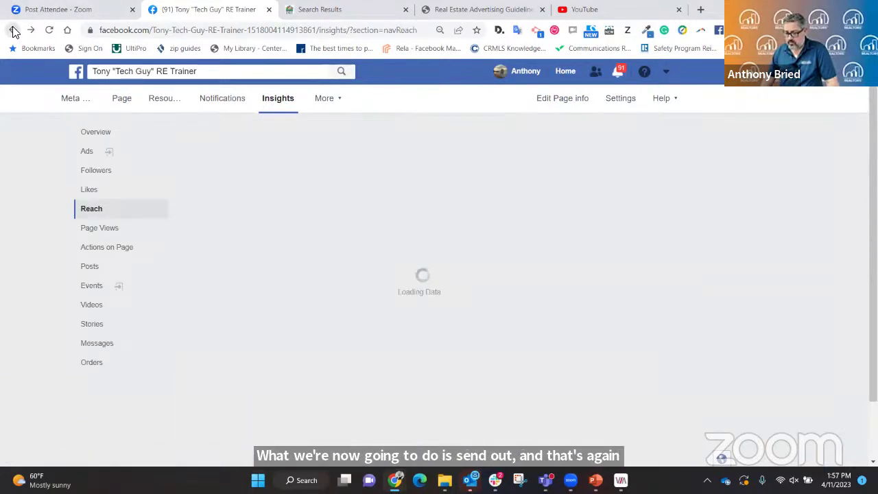
left_click(13, 30)
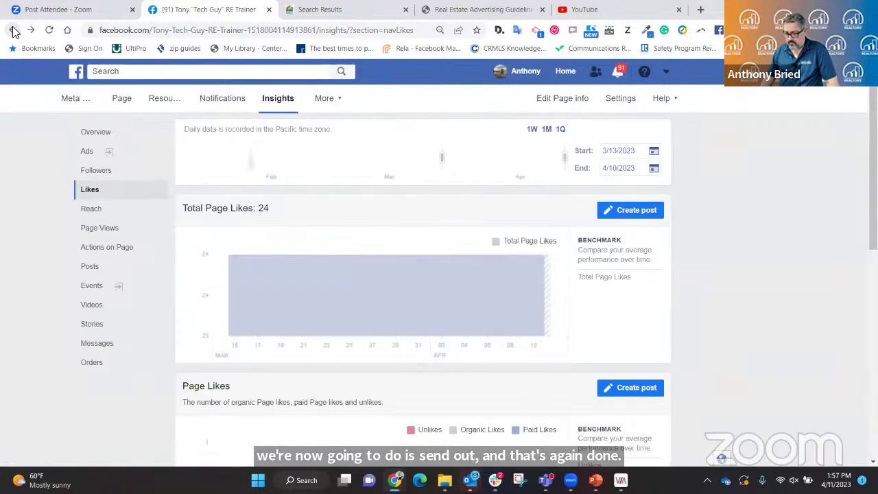
left_click(13, 30)
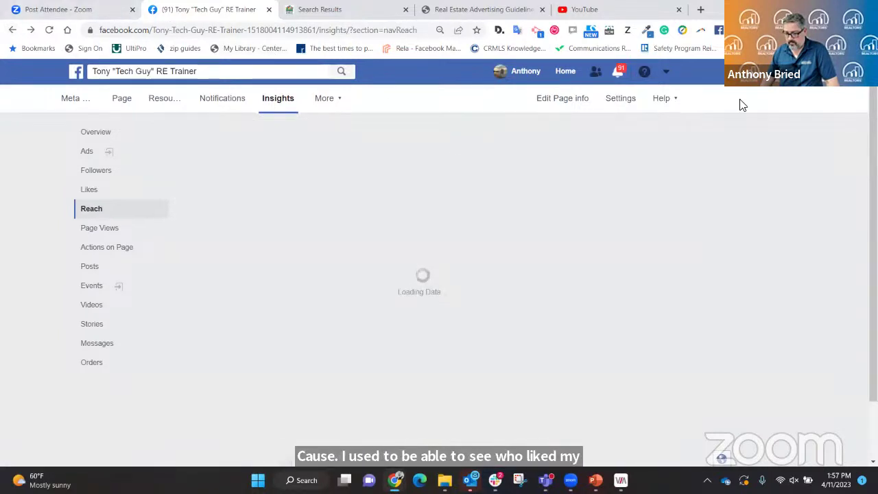
left_click(567, 71)
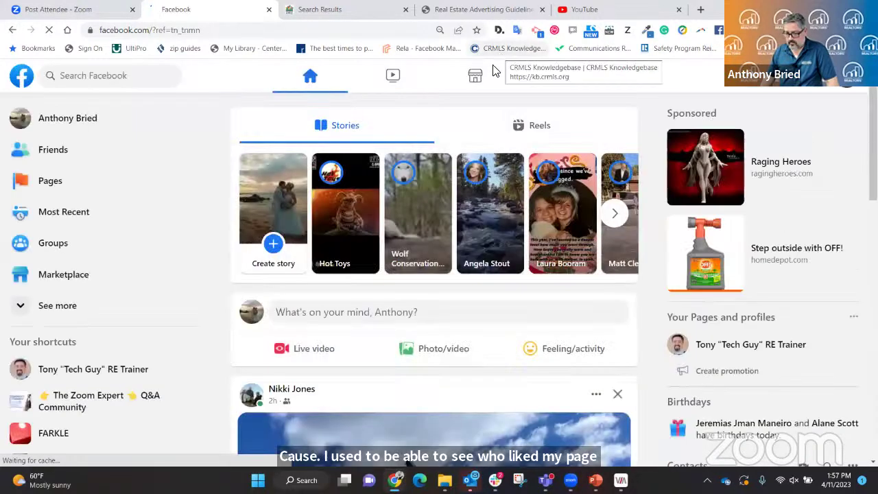
left_click(723, 353)
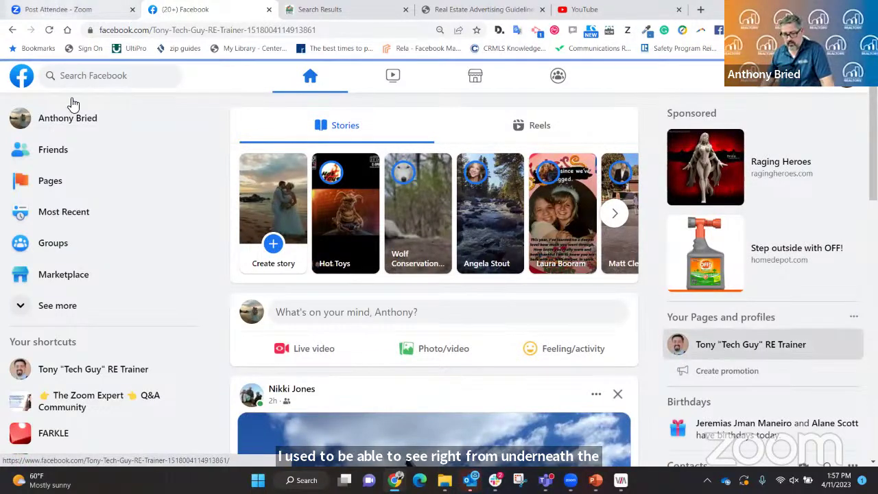
scroll(279, 176, "down", 10)
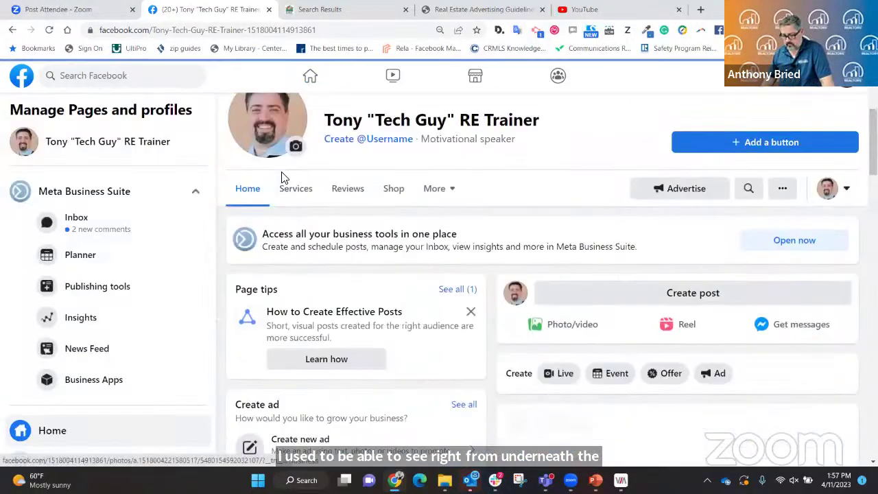
scroll(294, 177, "down", 3)
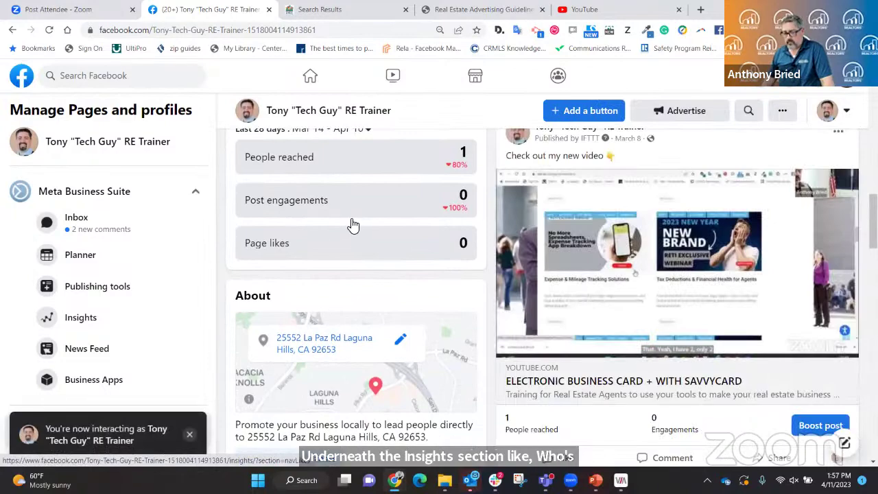
scroll(351, 225, "up", 10)
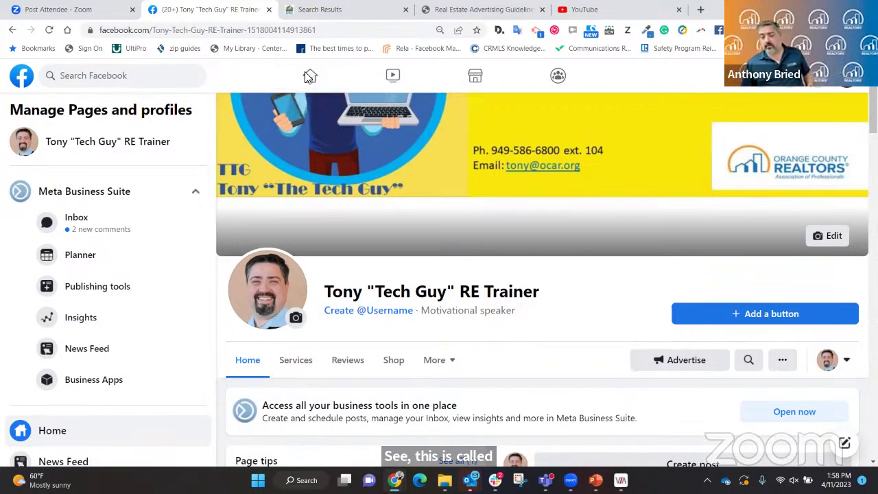
left_click(309, 76)
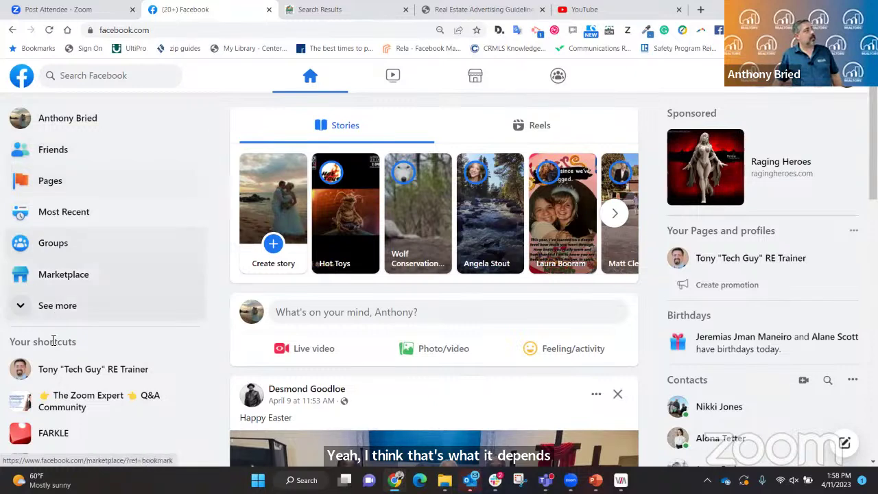
Expand the sidebar shortcuts and browse Ad Center, Ads Manager, Blood Donations, Events and more.
left_click(23, 306)
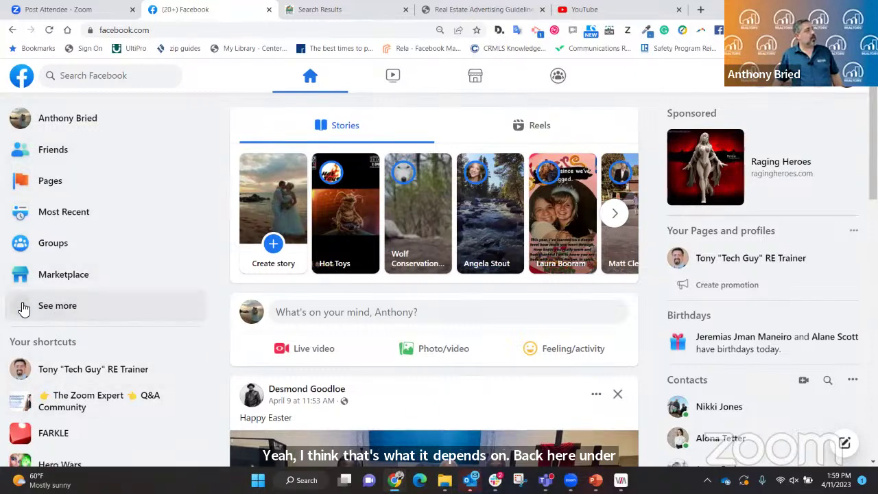
scroll(162, 229, "down", 1)
scroll(163, 231, "down", 2)
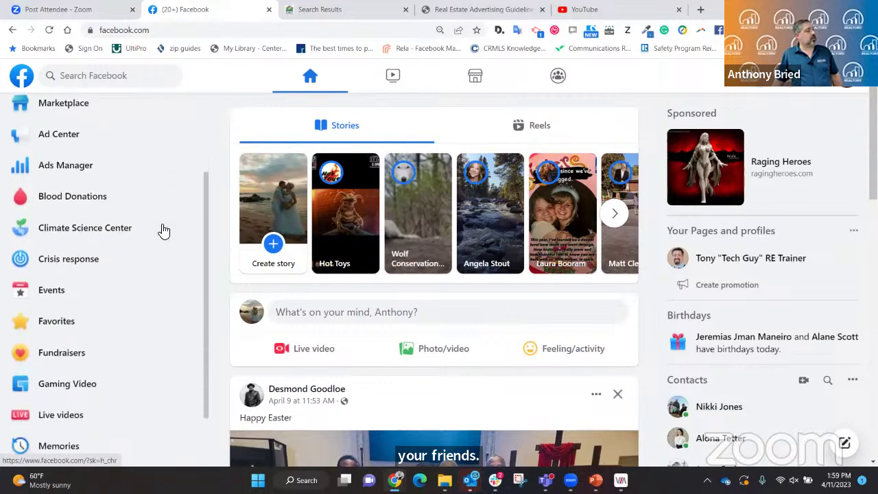
scroll(163, 232, "down", 2)
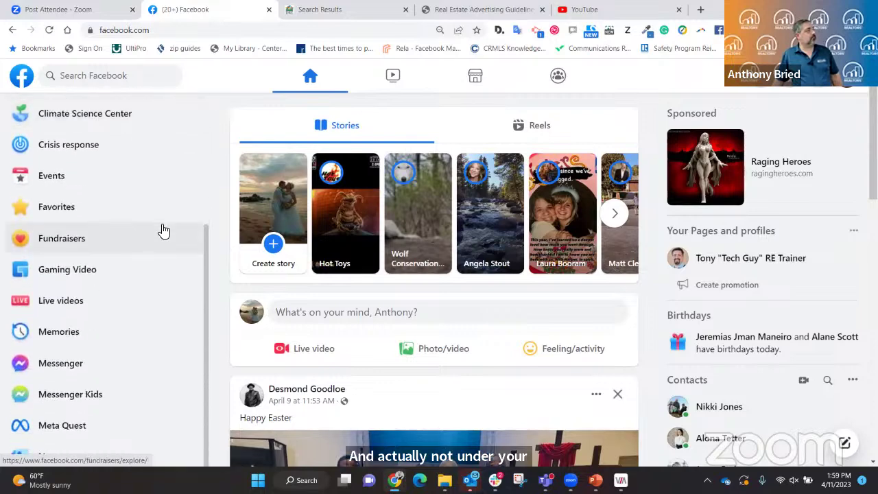
scroll(163, 231, "down", 3)
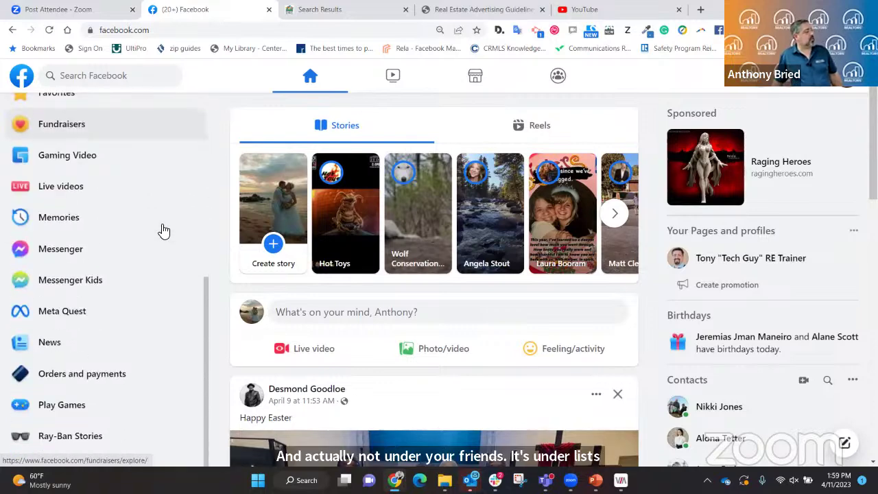
scroll(163, 231, "down", 2)
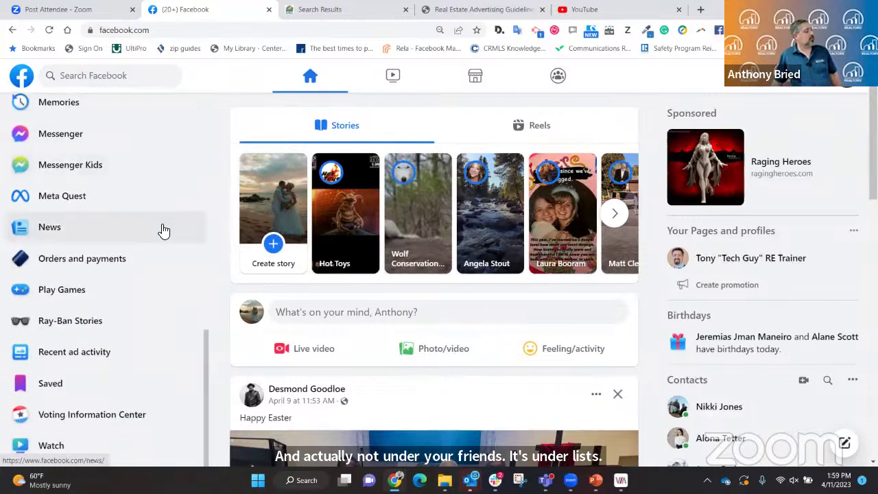
scroll(163, 231, "up", 3)
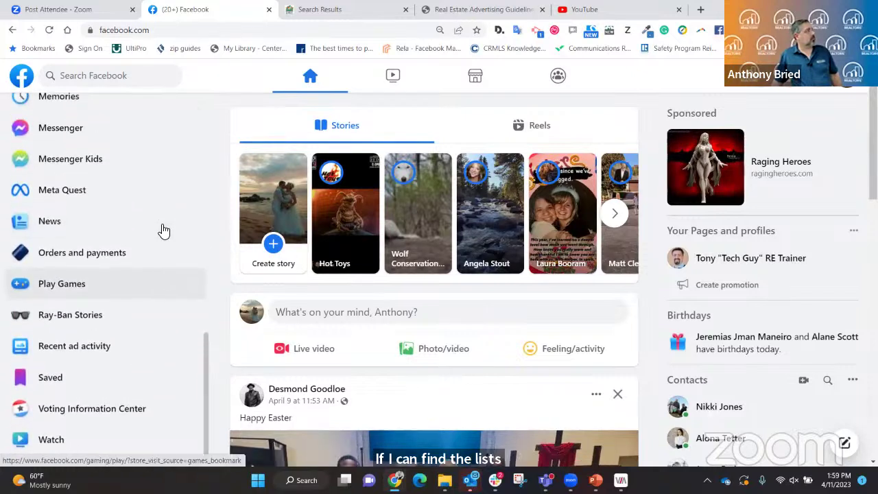
scroll(163, 231, "up", 3)
scroll(165, 231, "up", 3)
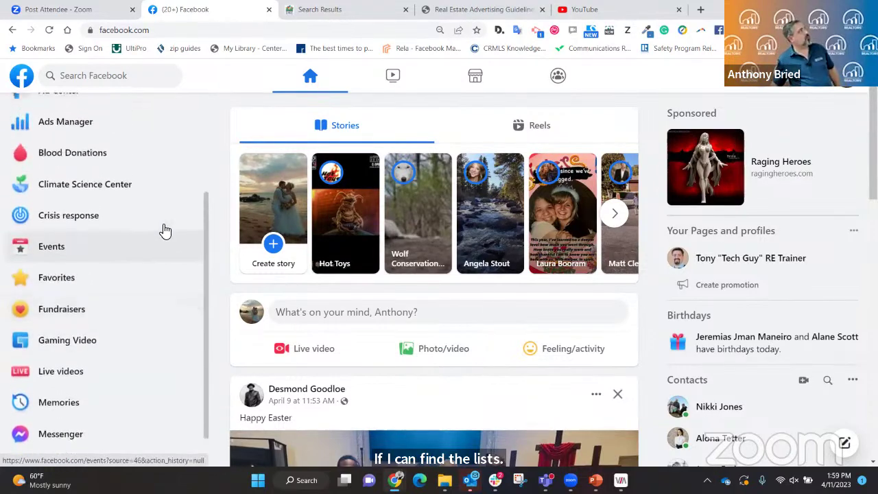
scroll(165, 231, "up", 1)
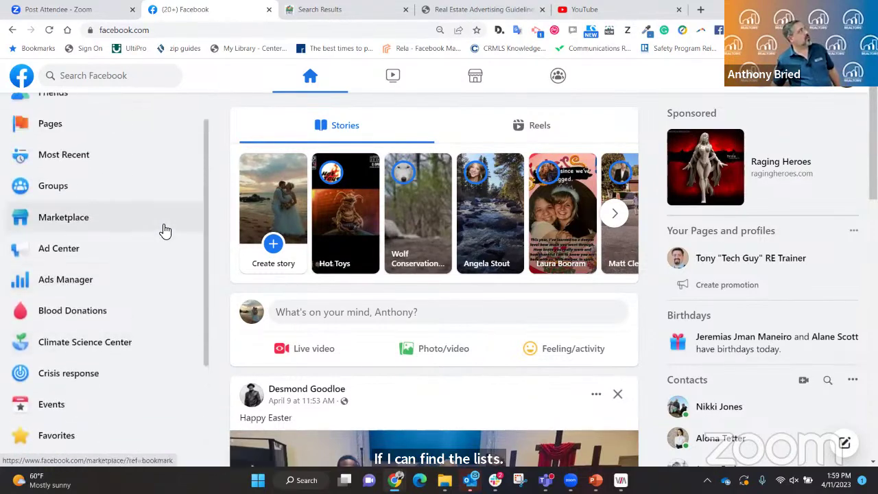
scroll(165, 232, "down", 3)
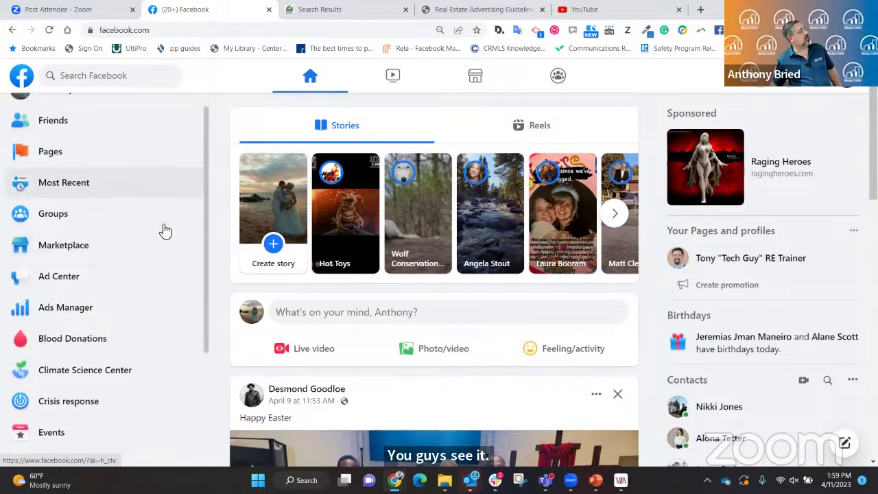
scroll(165, 231, "down", 3)
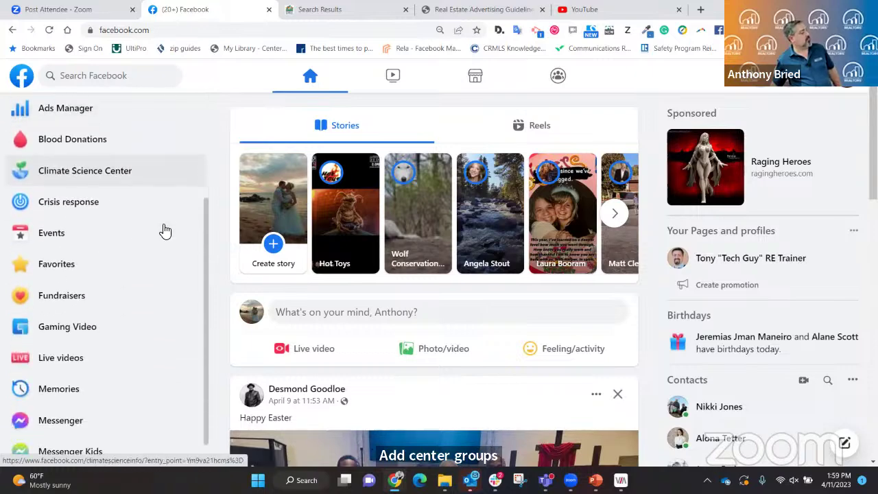
scroll(164, 231, "down", 3)
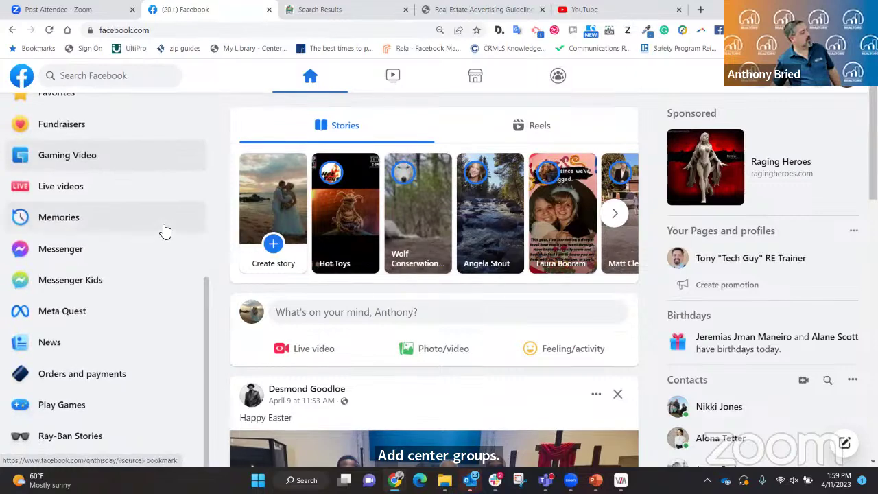
scroll(164, 232, "down", 1)
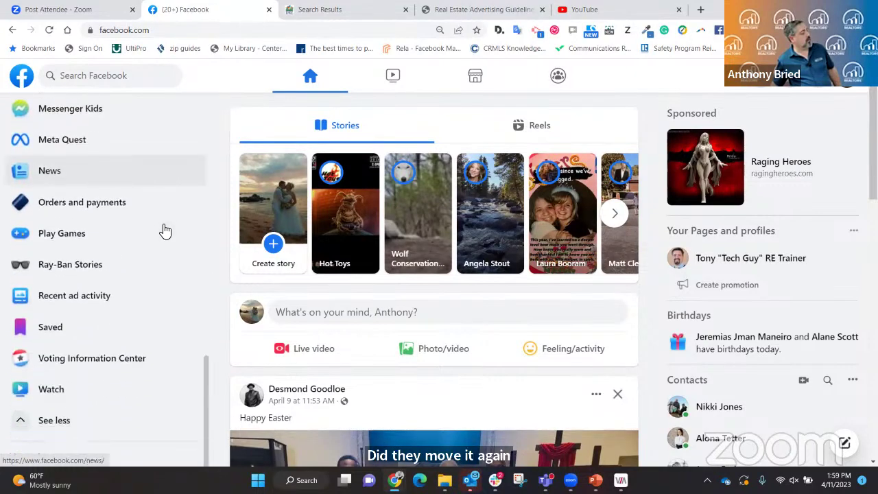
scroll(165, 231, "down", 1)
scroll(165, 231, "up", 5)
scroll(165, 231, "up", 4)
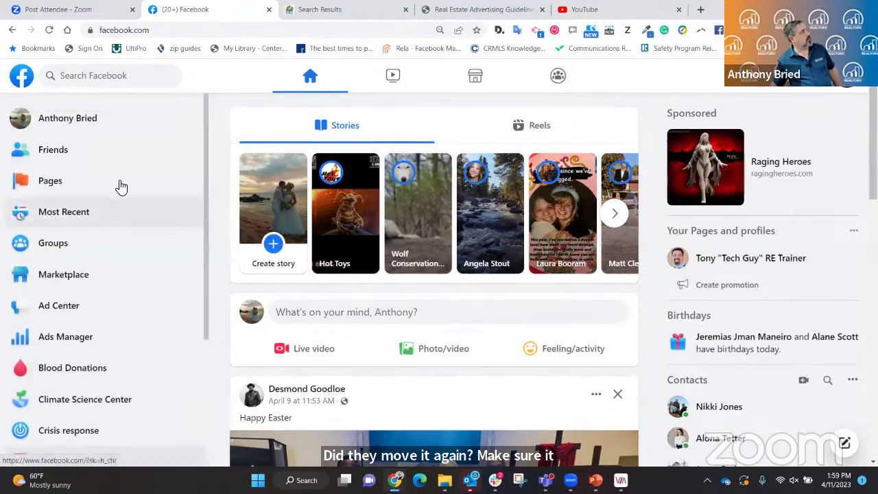
Go to Friends > Custom Lists and zoom the browser out to see all lists.
left_click(27, 156)
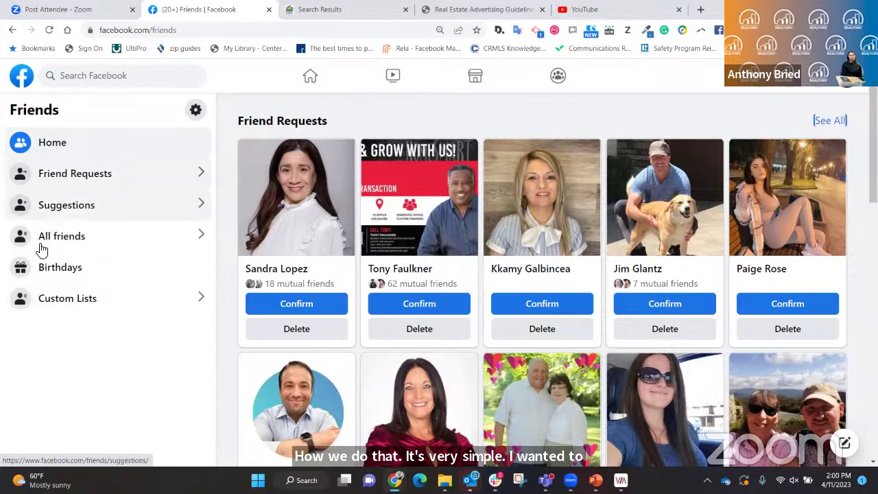
left_click(58, 301)
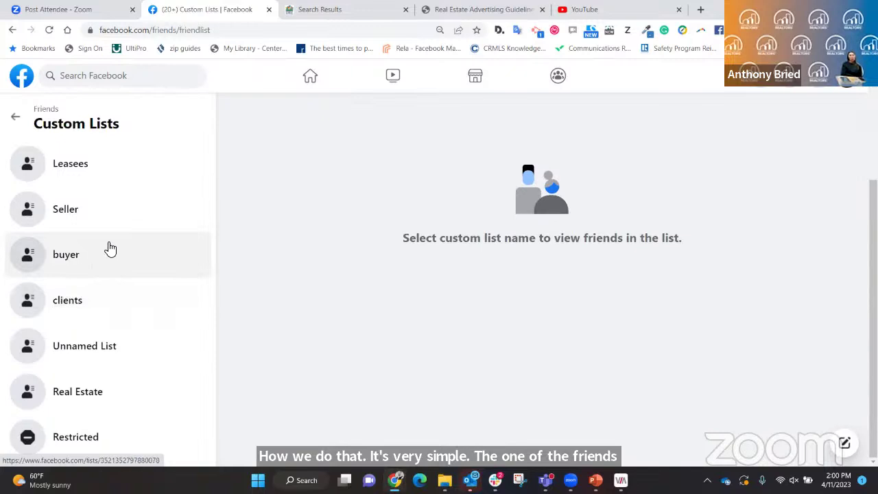
key("ctrl+minus")
key("ctrl+minus")
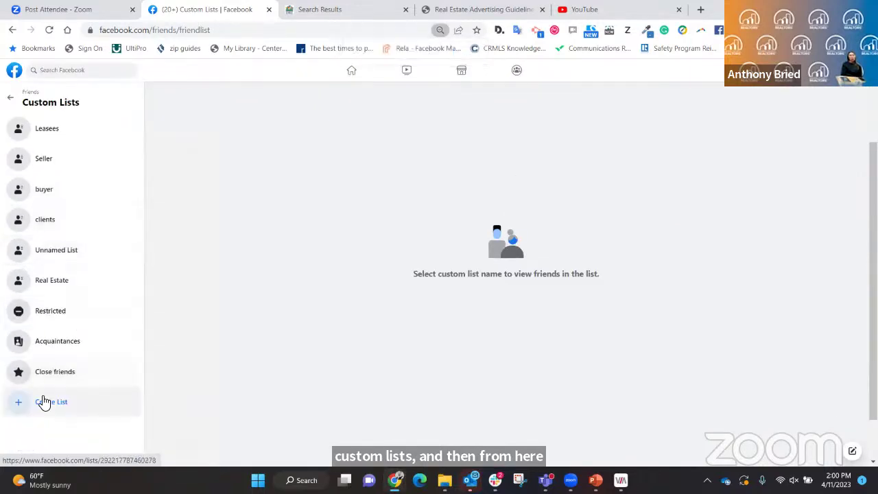
Start a new friend list, then cancel the Create New List dialog without creating one.
left_click(43, 402)
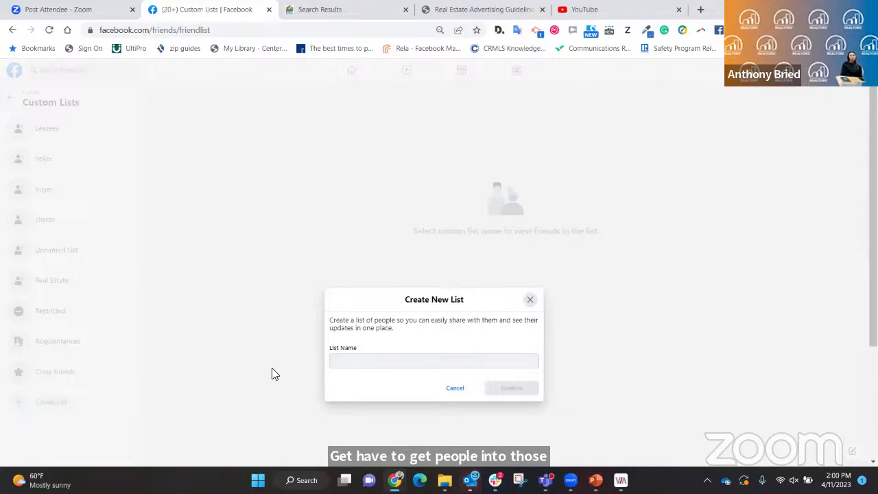
left_click(456, 388)
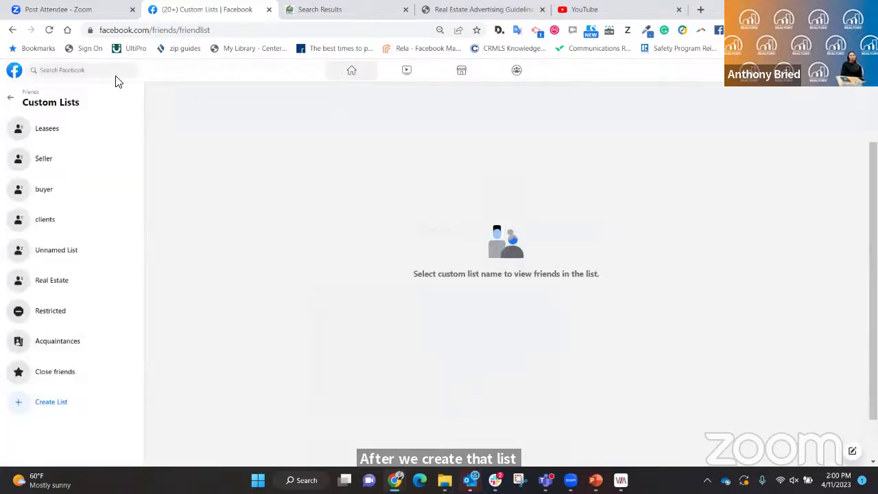
Go from Home to your own profile's Friends tab listing all 240 friends.
left_click(351, 72)
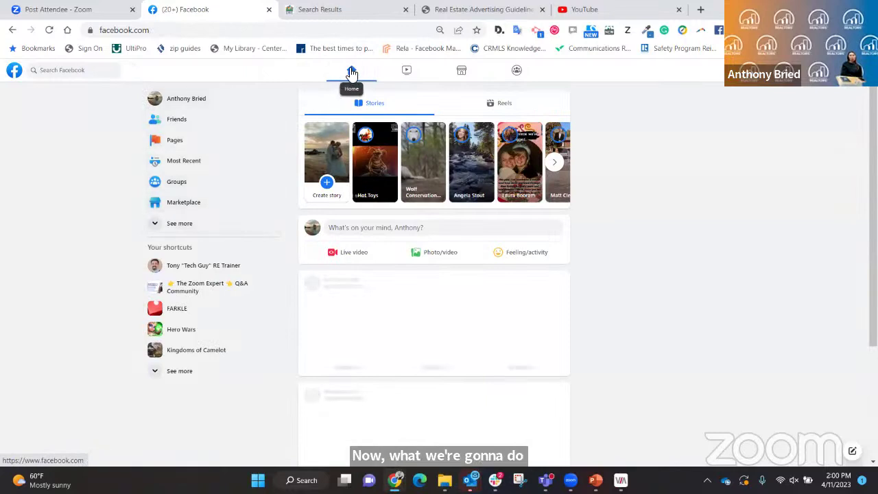
left_click(184, 100)
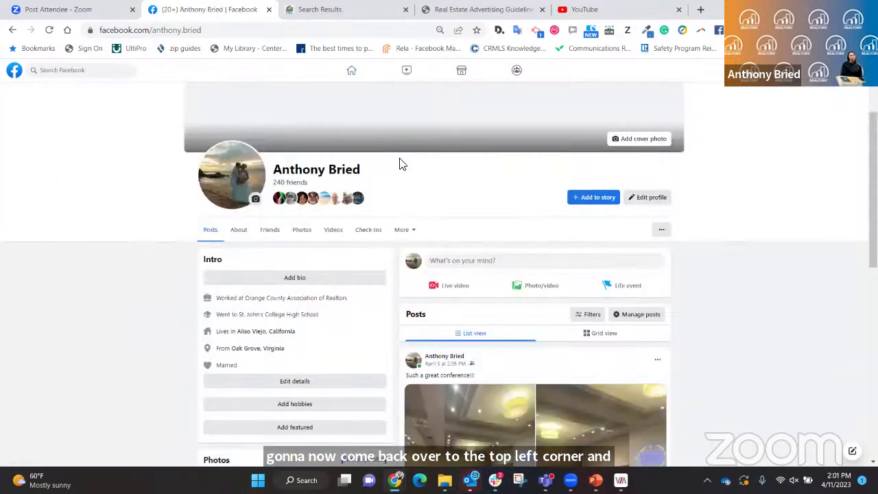
scroll(411, 166, "down", 1)
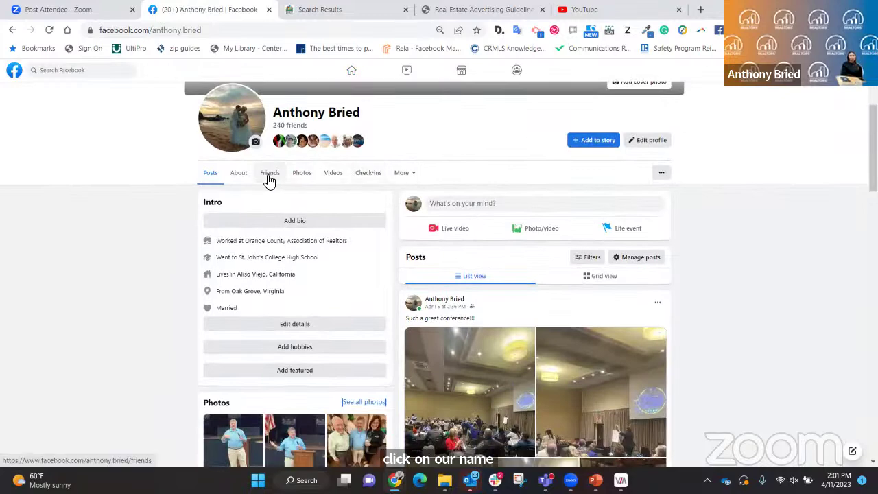
left_click(270, 178)
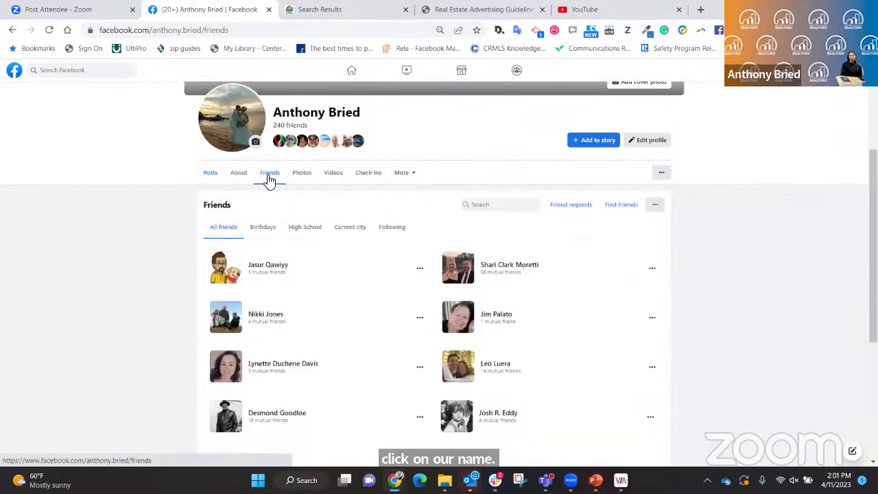
scroll(353, 185, "down", 5)
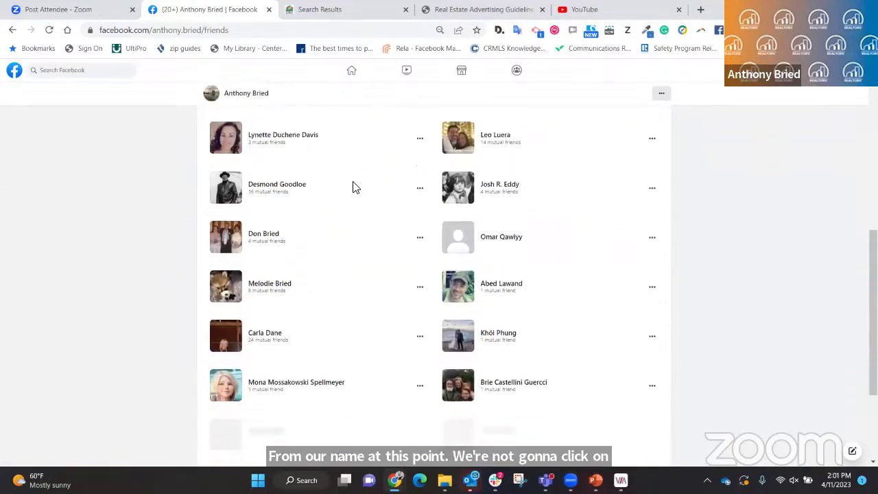
scroll(355, 187, "up", 4)
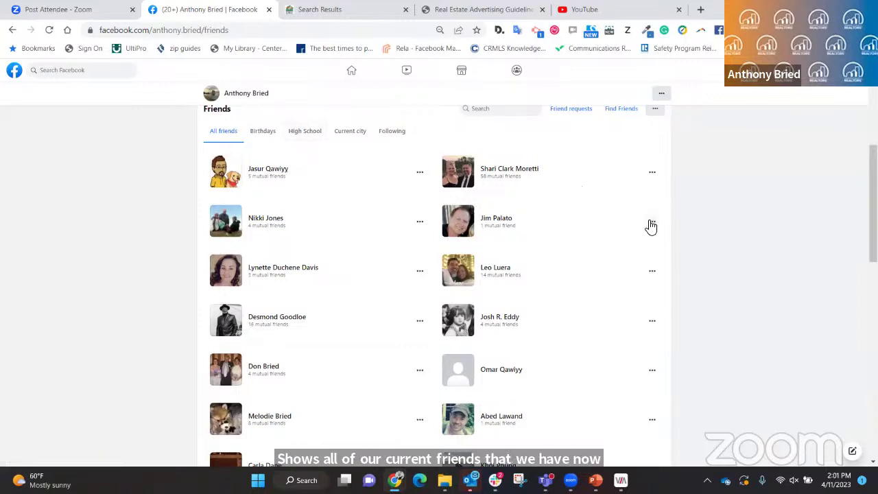
left_click(652, 175)
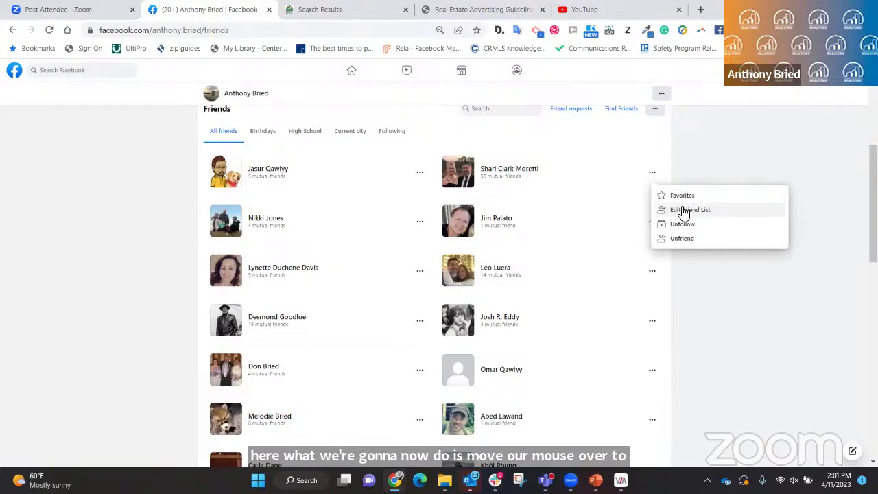
key("ctrl+plus")
key("ctrl+plus")
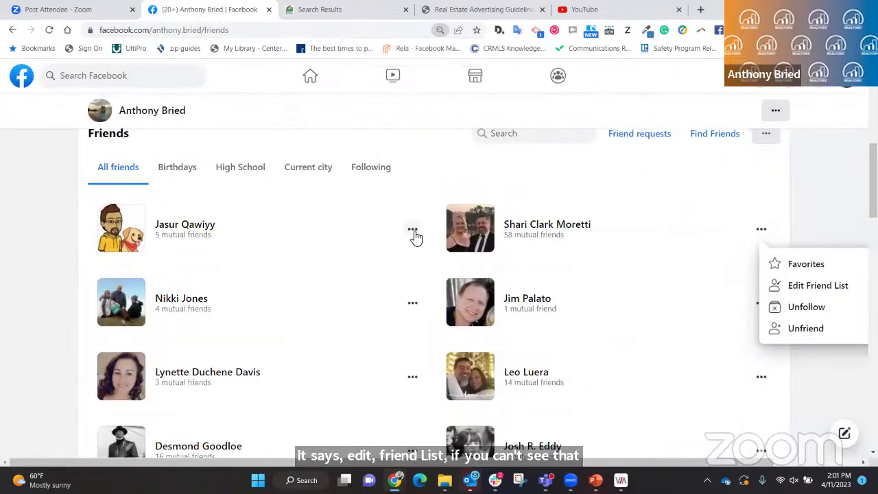
left_click(413, 230)
left_click(452, 288)
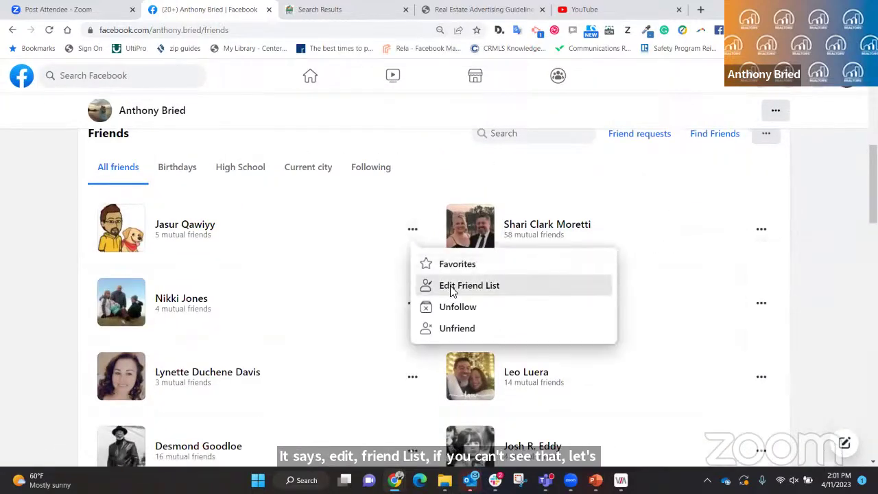
scroll(636, 270, "down", 2)
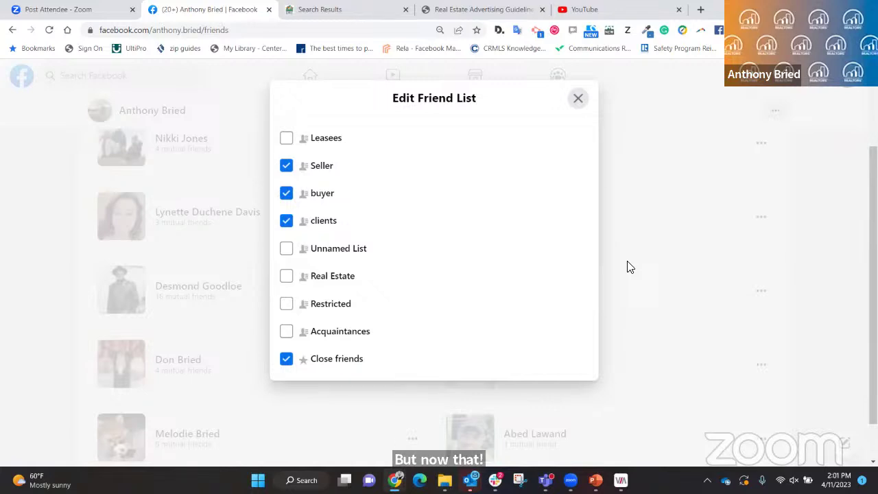
left_click(577, 100)
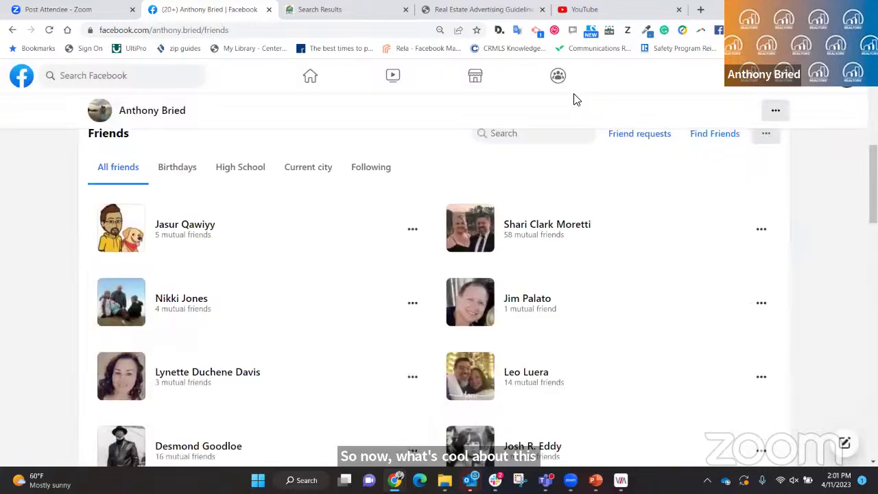
Return to the home feed and open an empty Create post dialog set to Public.
left_click(311, 77)
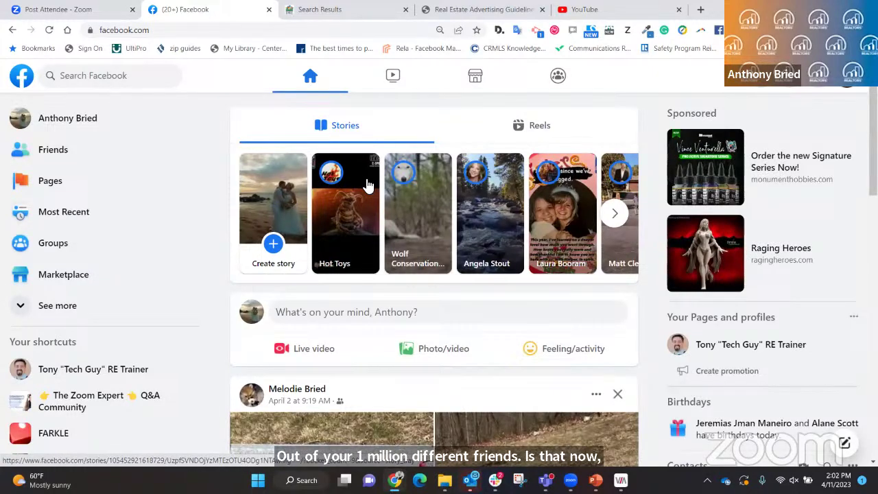
scroll(366, 184, "down", 2)
scroll(349, 198, "up", 2)
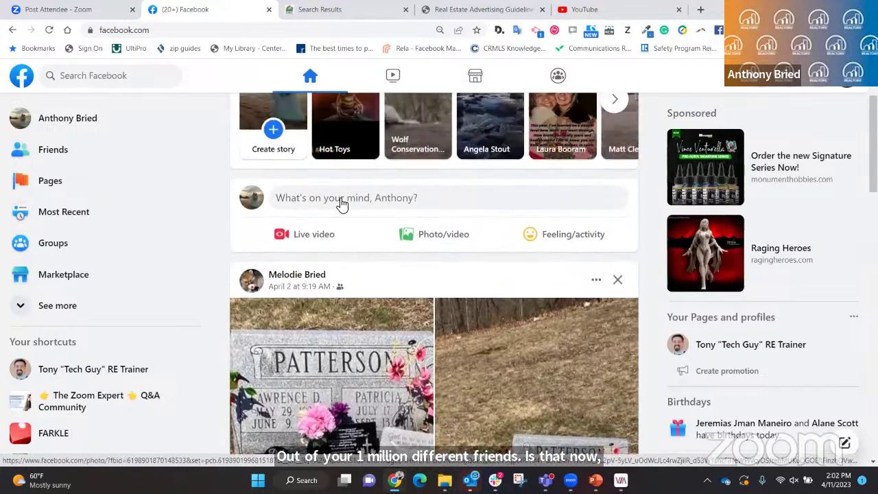
left_click(347, 200)
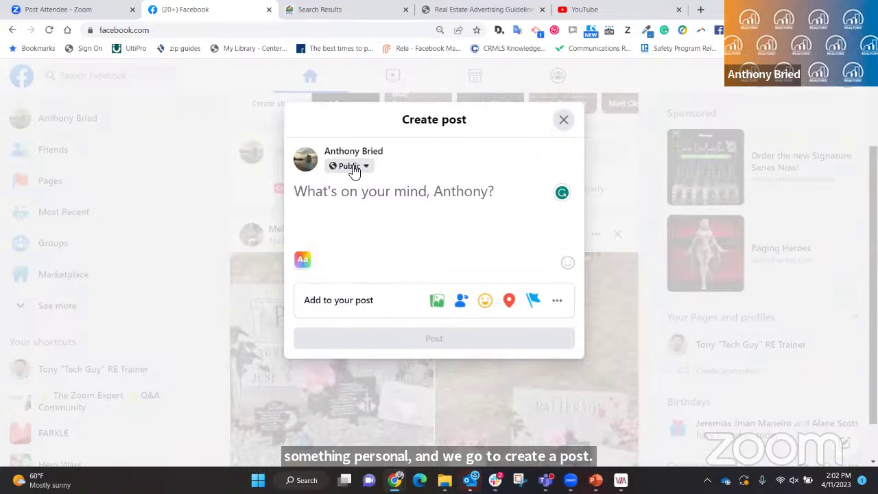
Browse the post audience options: Friends, Only me, Custom, and lists like buyer and Real Estate.
left_click(352, 168)
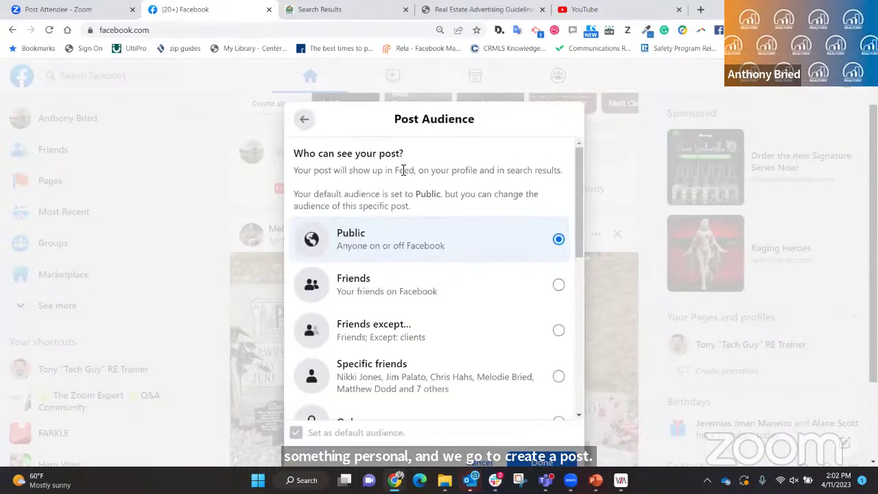
scroll(492, 261, "down", 3)
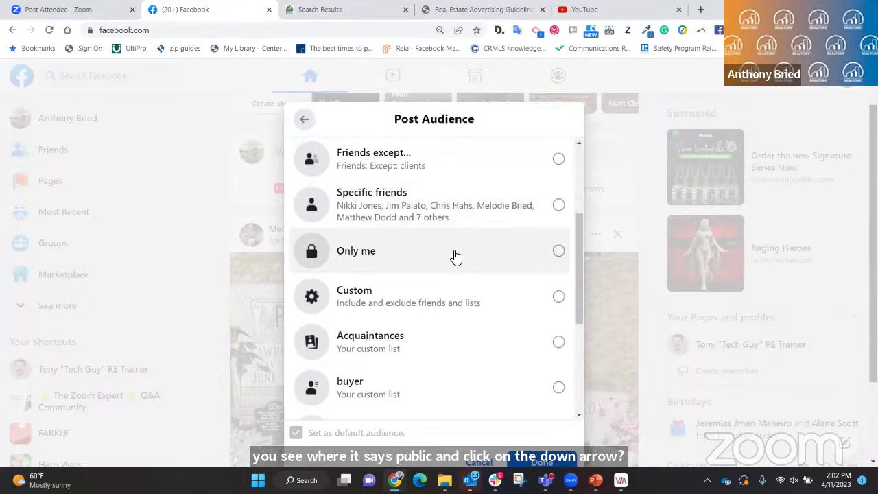
scroll(407, 306, "up", 1)
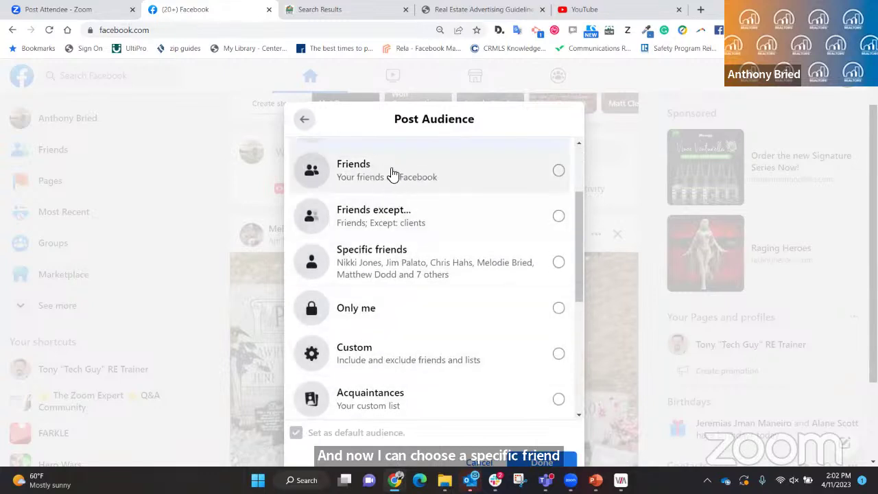
scroll(406, 254, "down", 1)
scroll(401, 238, "down", 2)
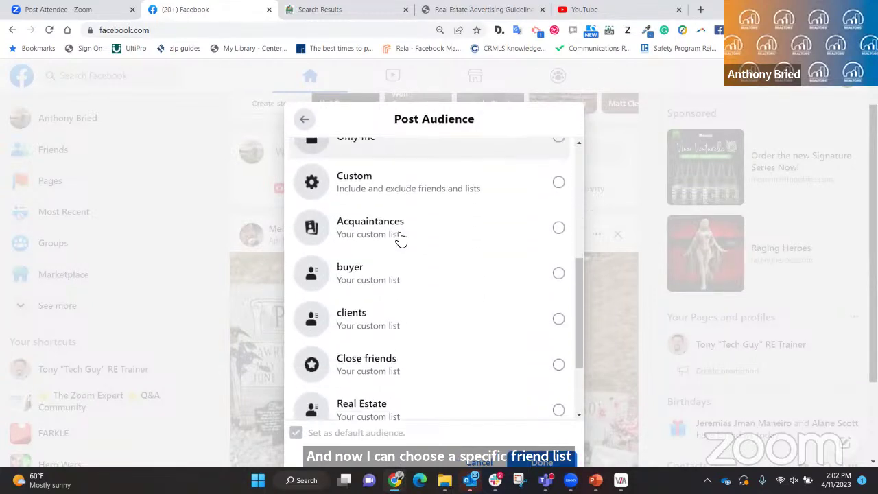
scroll(401, 238, "down", 2)
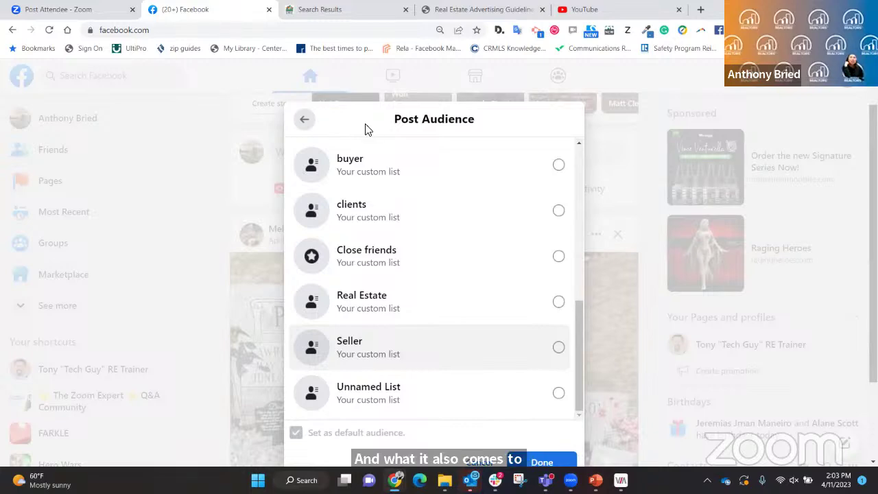
left_click(597, 141)
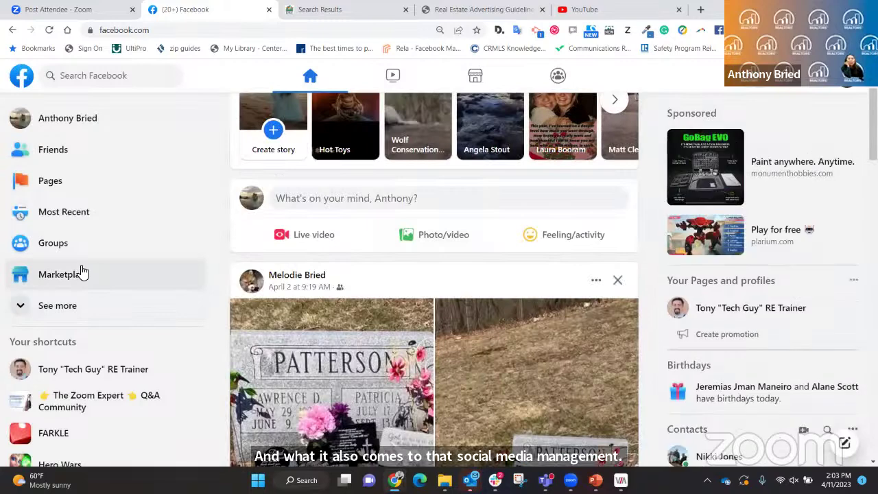
left_click(38, 312)
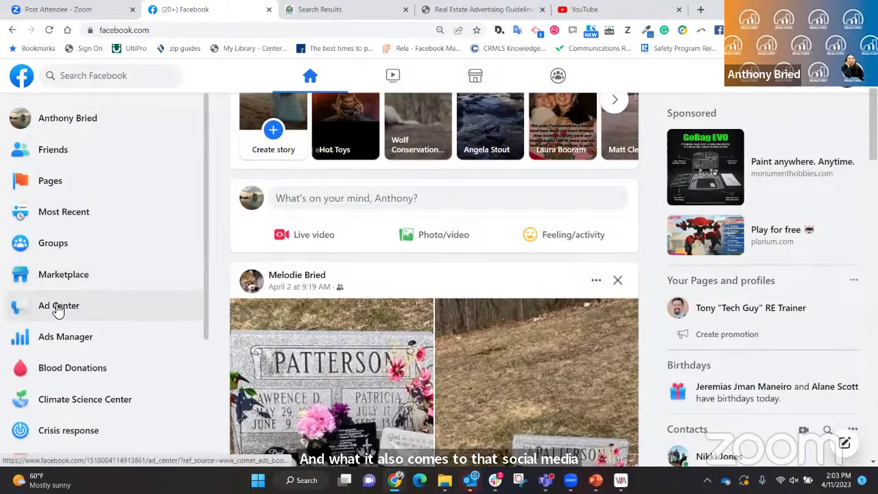
scroll(57, 310, "down", 1)
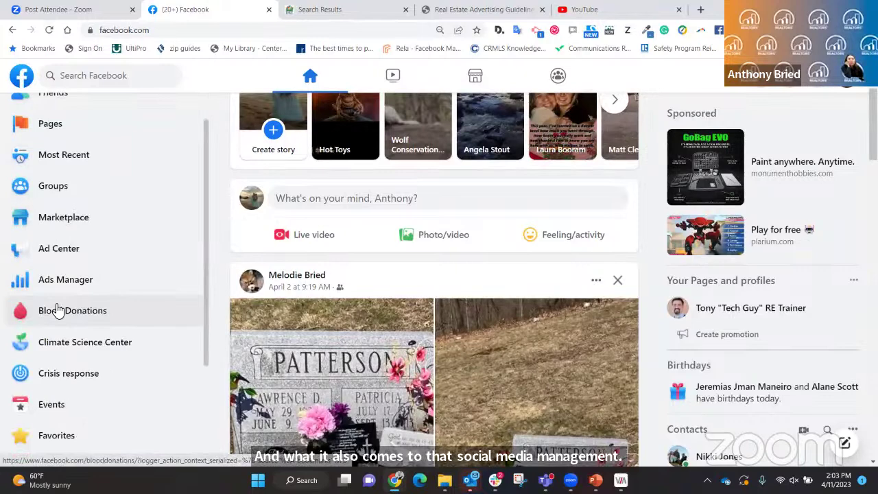
scroll(94, 245, "down", 3)
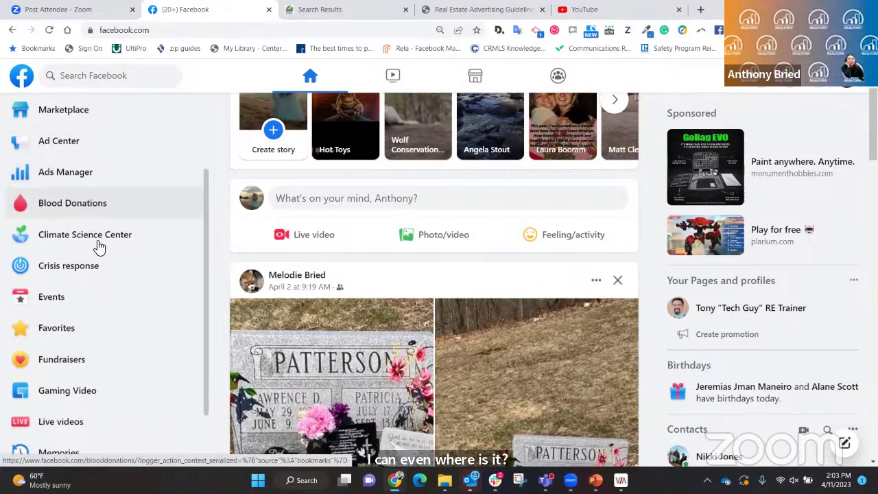
scroll(99, 247, "down", 4)
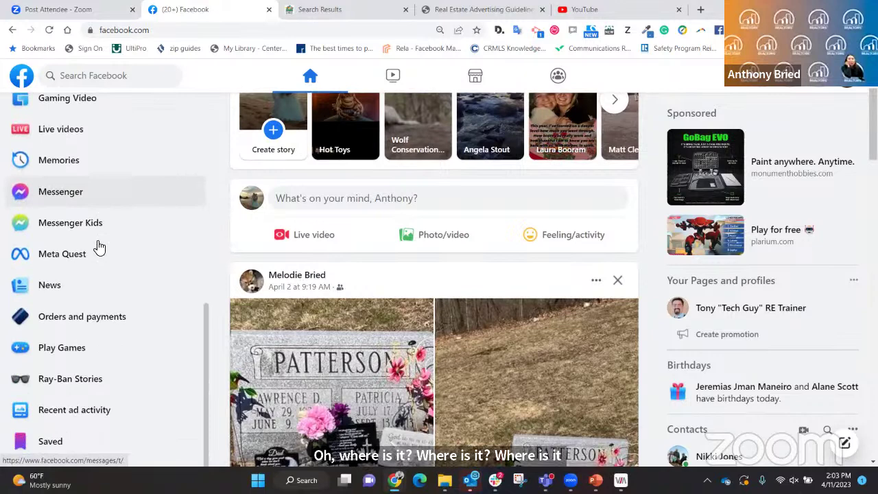
scroll(100, 247, "down", 2)
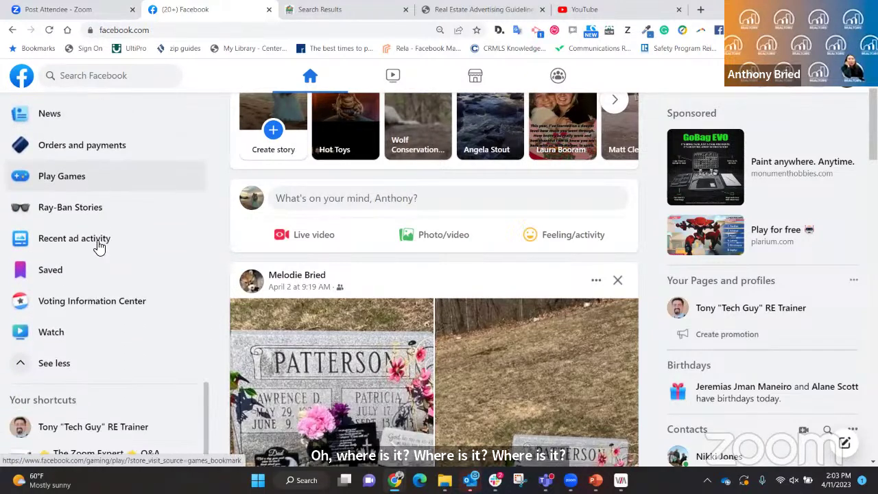
scroll(100, 247, "up", 3)
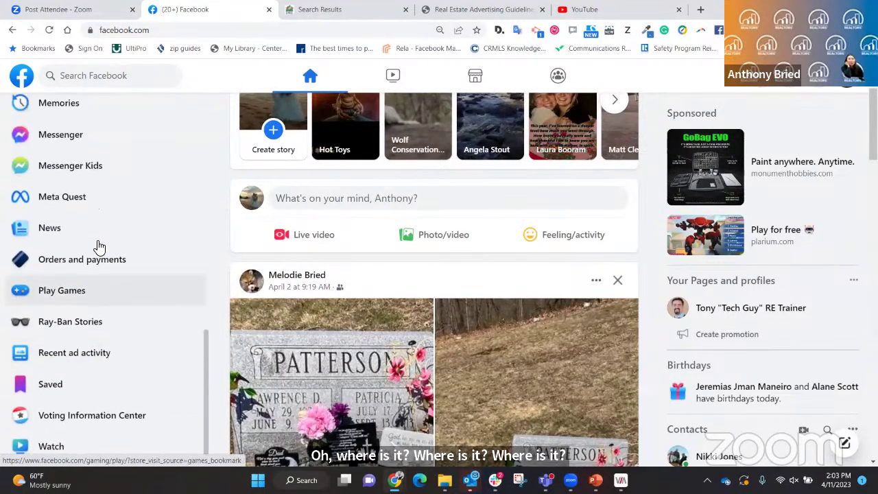
scroll(100, 247, "up", 4)
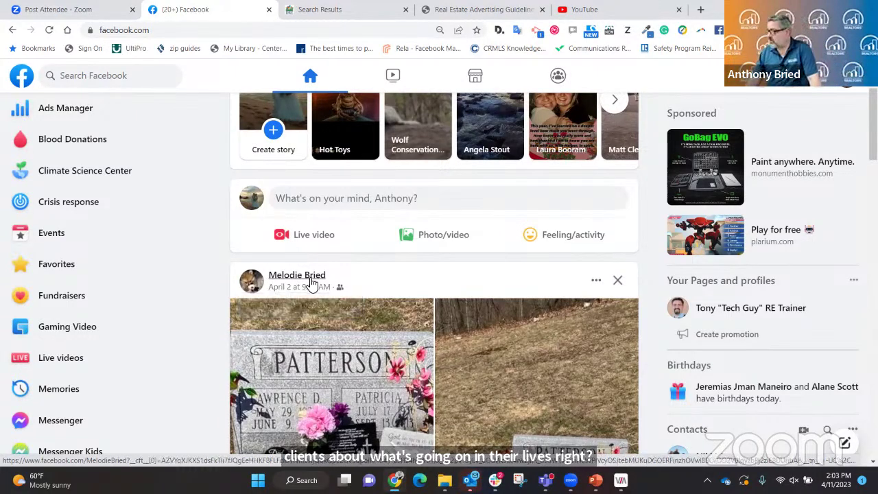
Switch the browser from the Facebook tab to the YouTube home page tab.
mouse_move(309, 282)
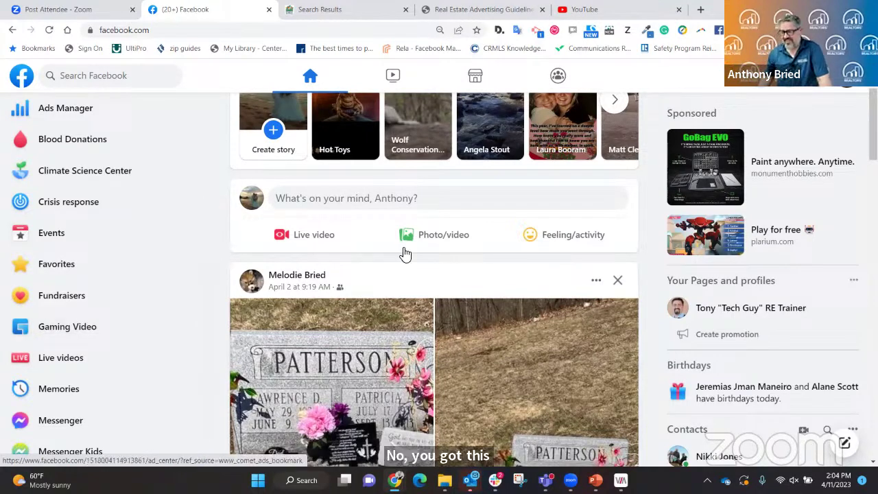
key("ctrl+5")
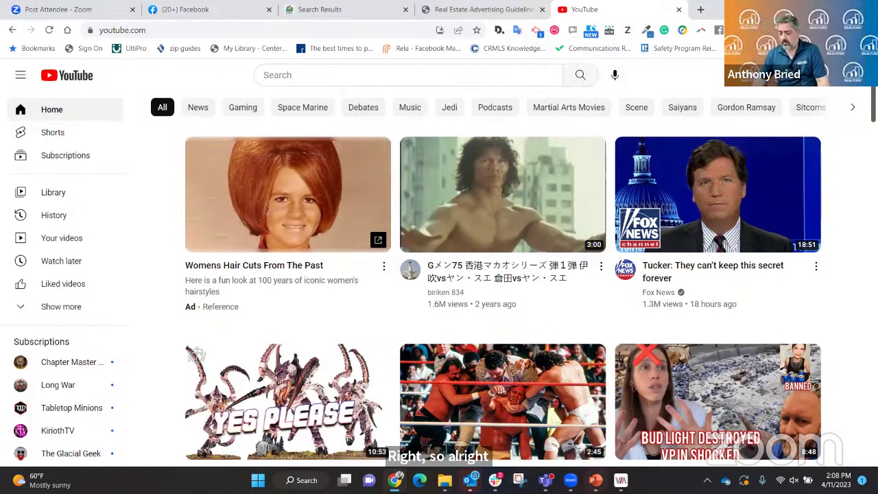
Switch to PowerPoint and go to slide 22, 'How to Create a YouTube Account/Channel'.
key("alt+Tab")
left_click(56, 423)
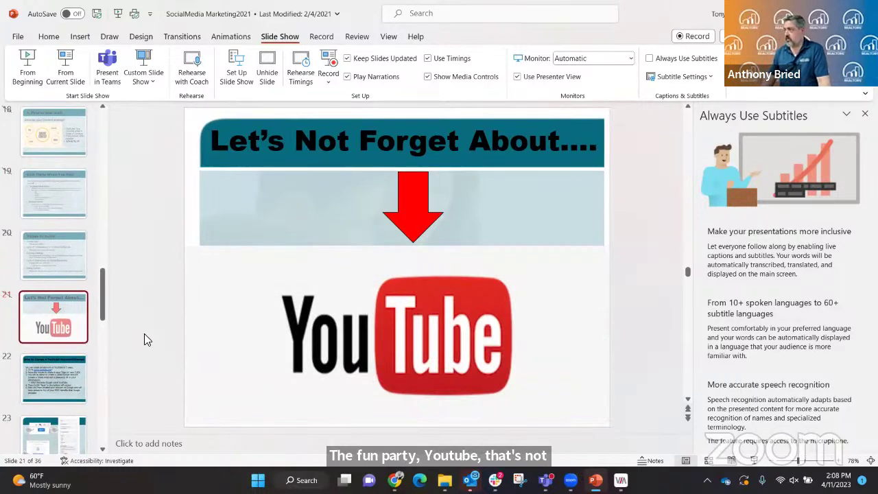
key("Down")
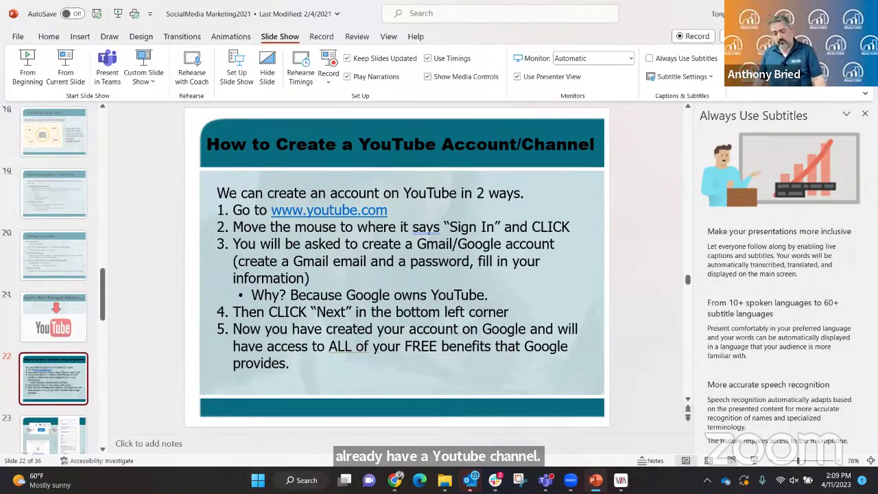
Return to the YouTube browser window and load the Google home page in a new tab.
mouse_move(394, 480)
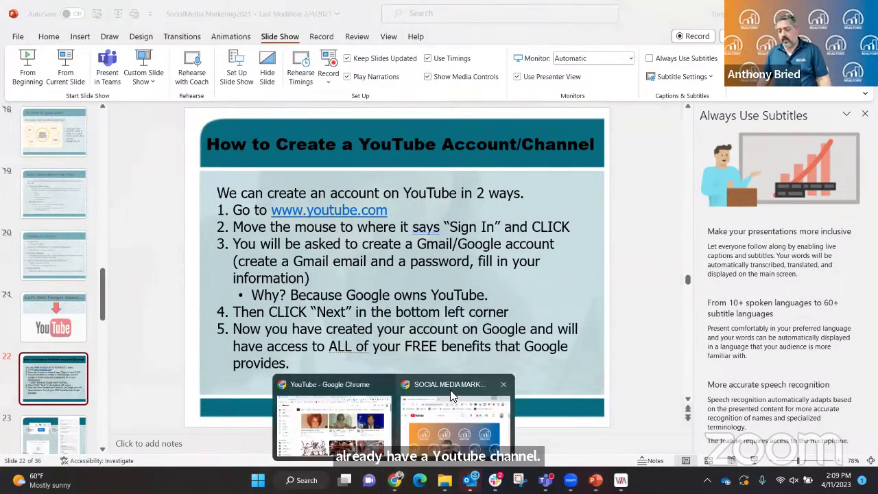
left_click(356, 388)
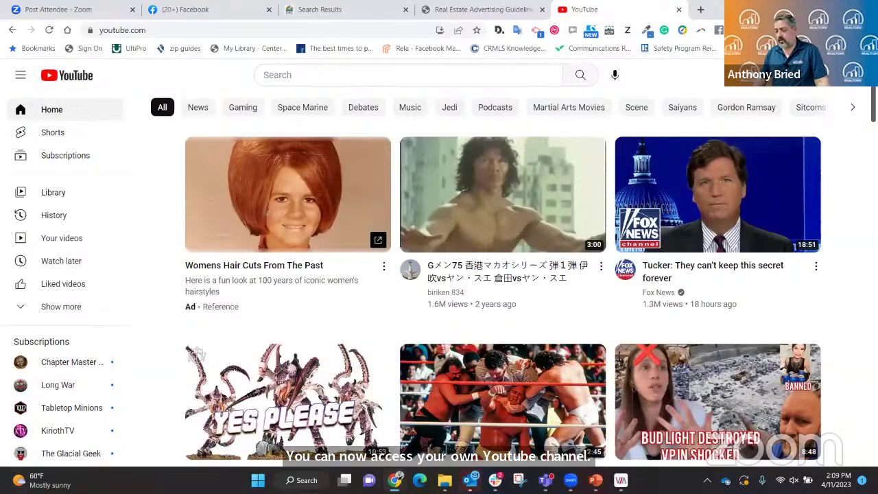
left_click(701, 9)
left_click(337, 190)
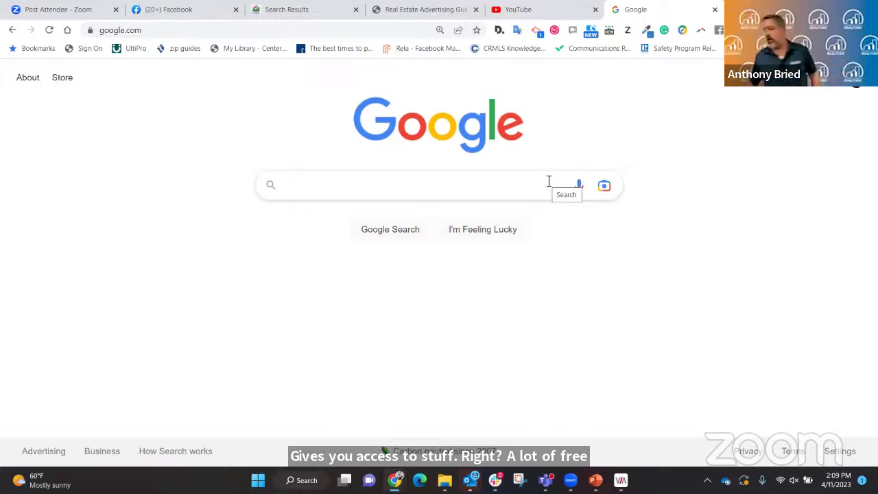
Open the Google apps launcher and browse services like Docs, Sheets, Slides, Keep and Jamboard.
left_click(825, 88)
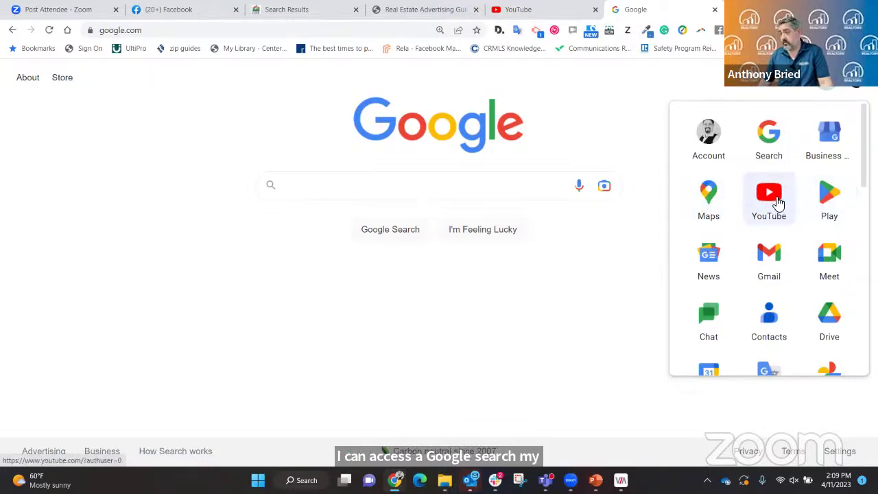
scroll(769, 294, "down", 3)
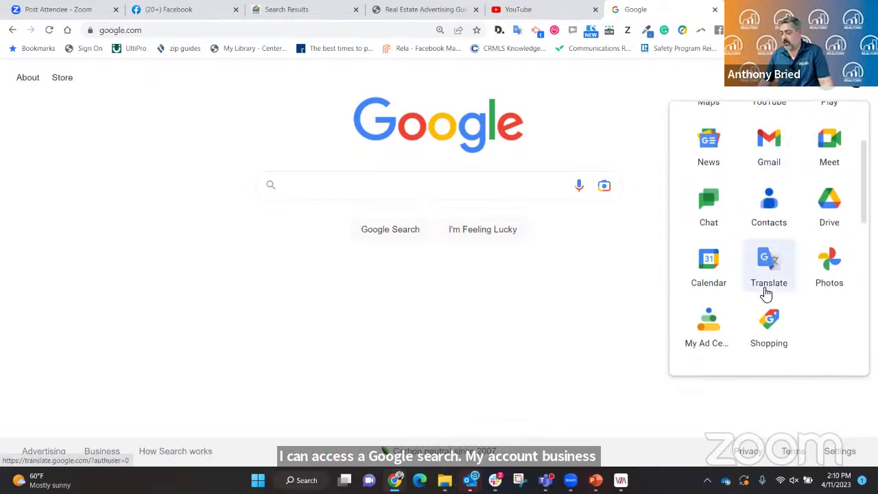
scroll(769, 293, "down", 1)
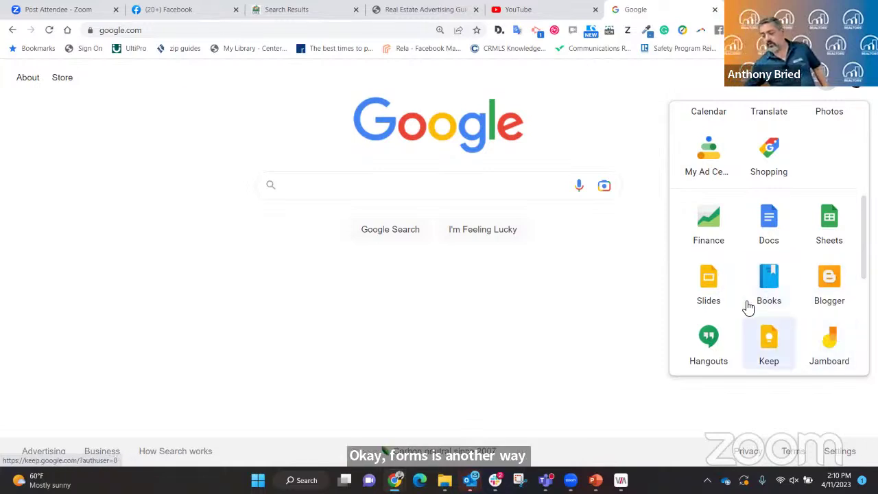
scroll(747, 307, "down", 5)
scroll(748, 308, "up", 2)
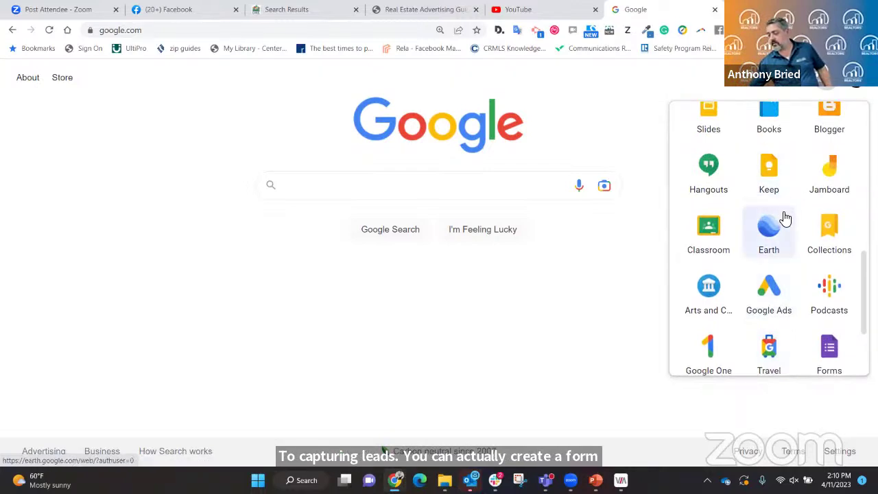
scroll(785, 218, "down", 1)
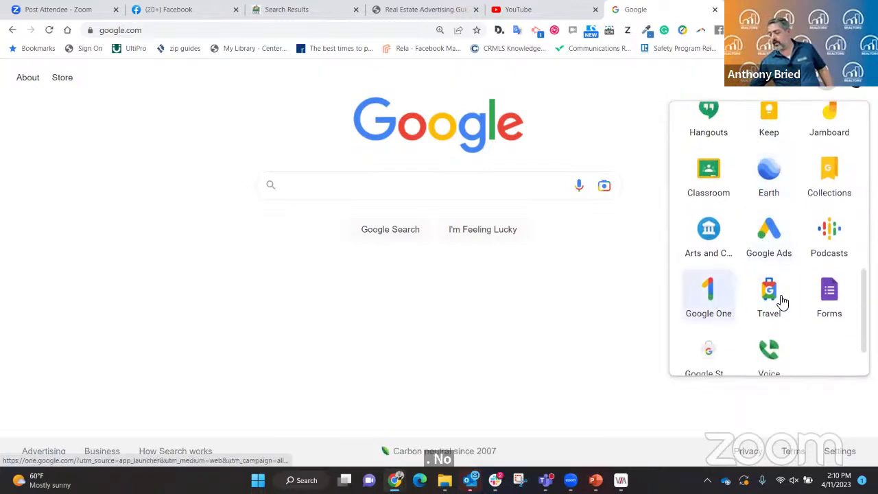
scroll(793, 298, "up", 2)
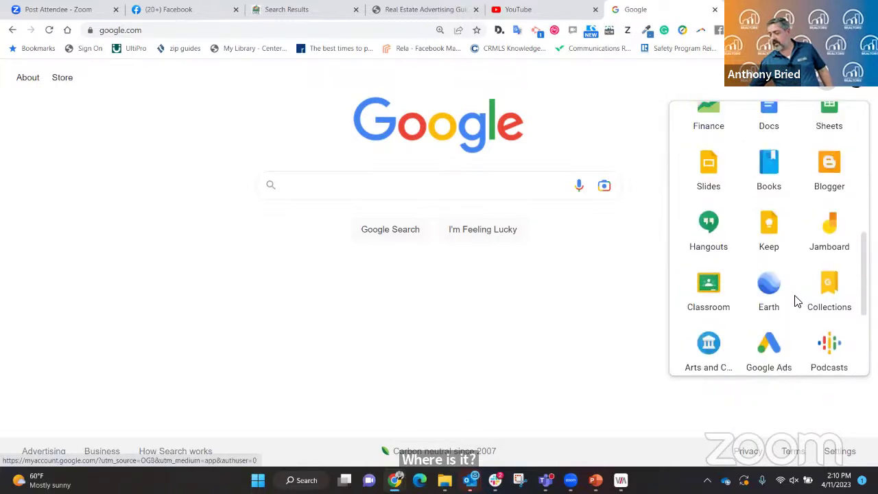
scroll(796, 301, "up", 1)
scroll(795, 300, "down", 3)
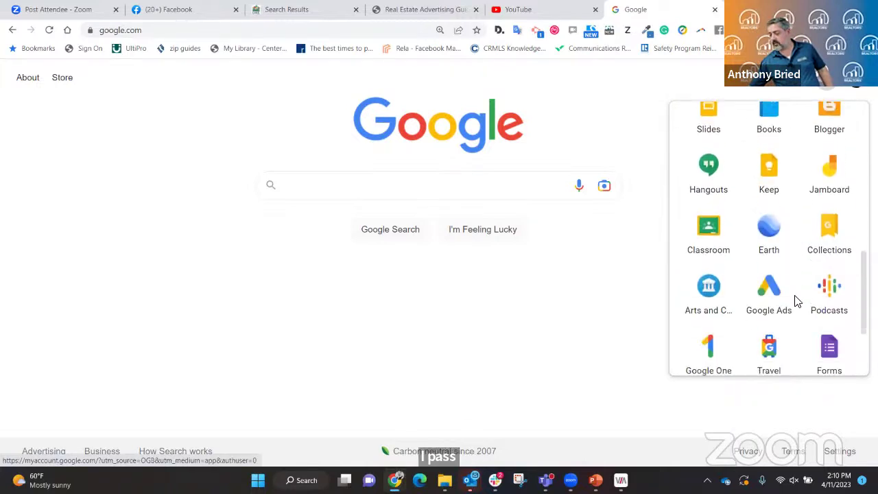
scroll(795, 300, "down", 2)
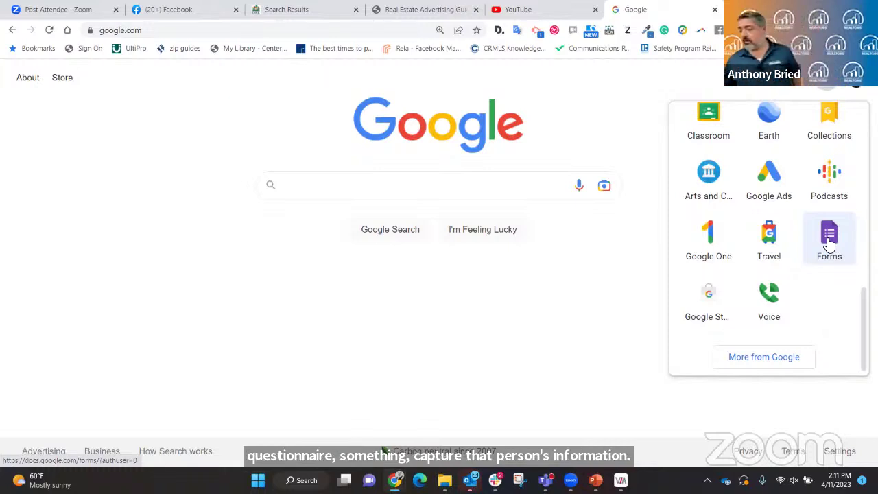
scroll(811, 239, "down", 1)
scroll(810, 240, "up", 10)
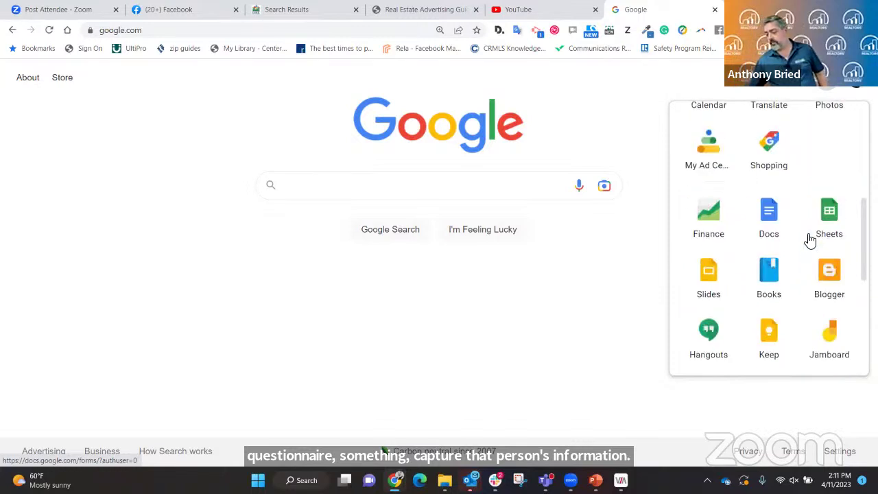
Go to YouTube and open your own channel page via the account menu's 'Your channel'.
left_click(769, 197)
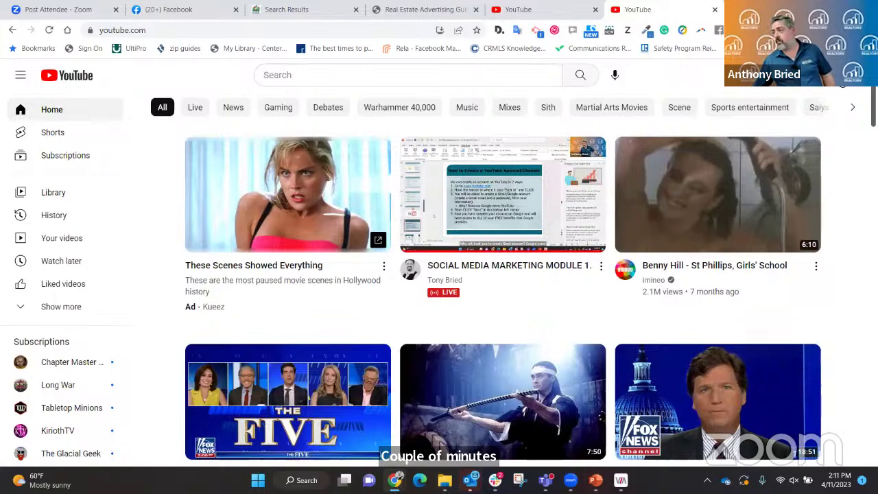
left_click(843, 75)
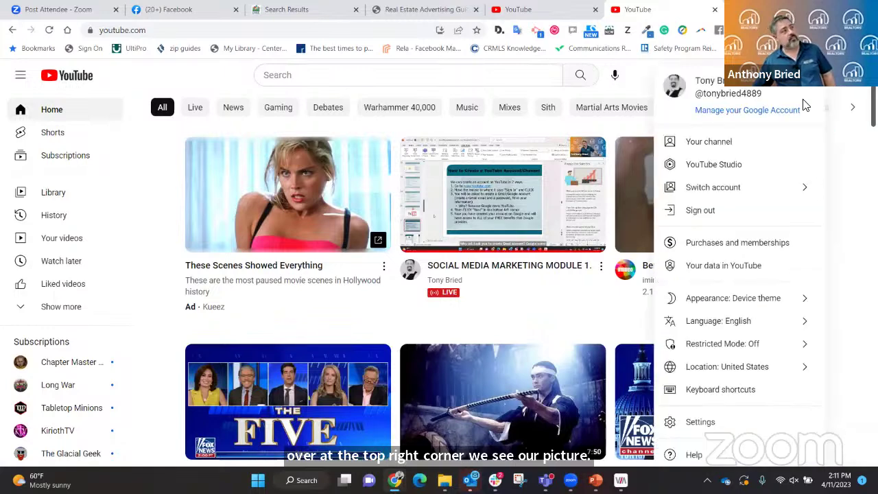
left_click(715, 135)
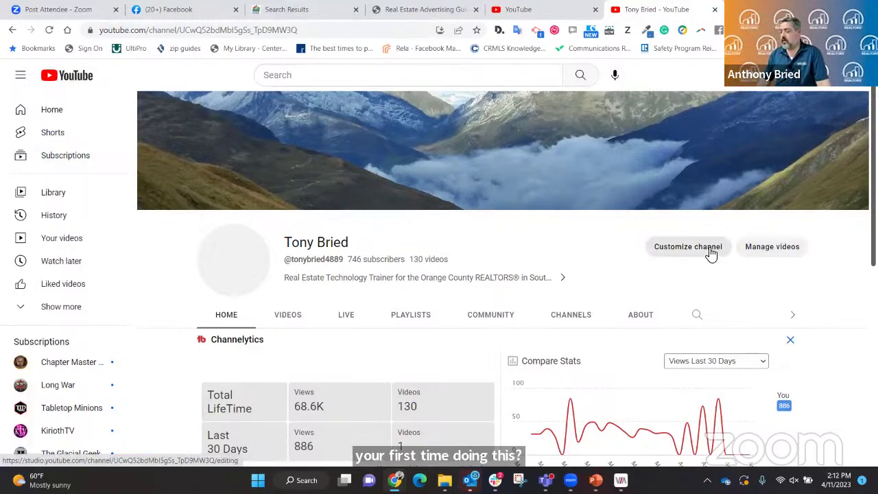
Open Customize channel in YouTube Studio and switch to the Branding settings.
left_click(688, 247)
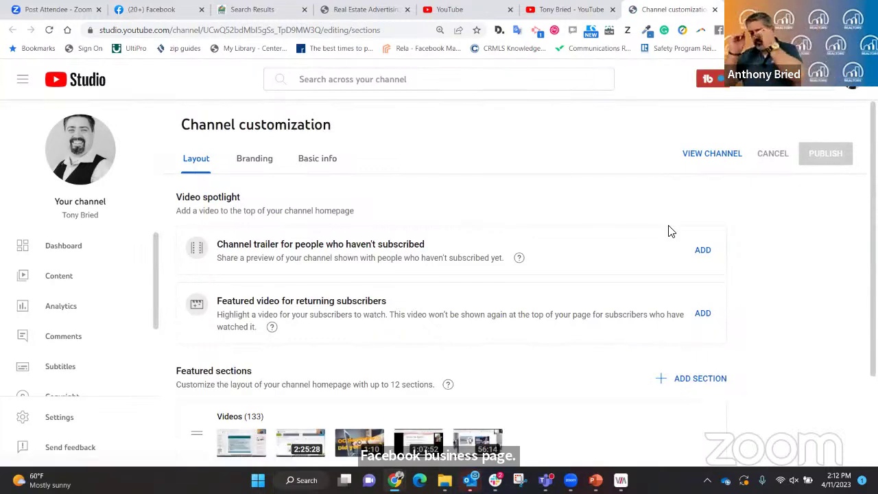
left_click(272, 167)
Scroll down to Video watermark and start choosing a replacement image from the Downloads folder.
scroll(545, 264, "down", 1)
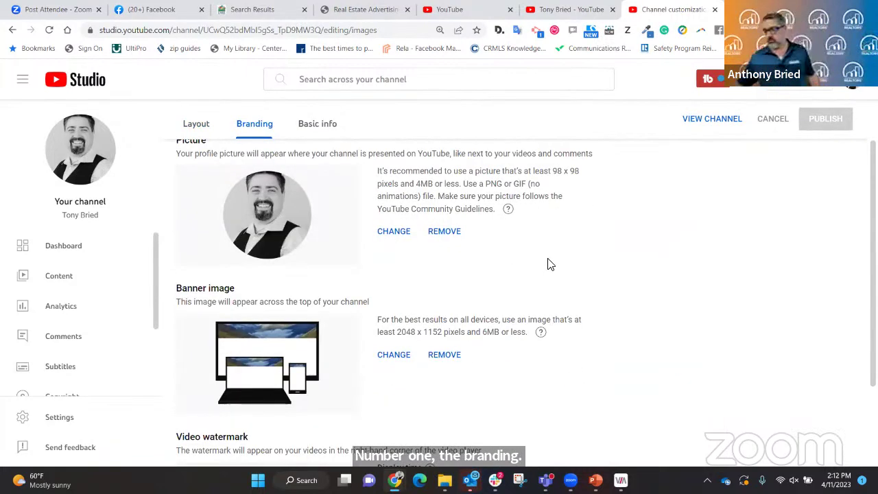
scroll(489, 260, "down", 1)
scroll(489, 260, "down", 2)
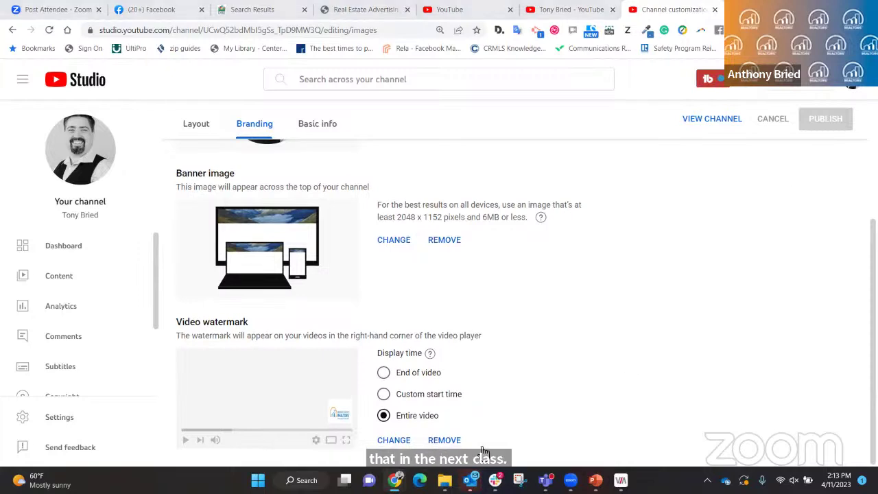
left_click(395, 440)
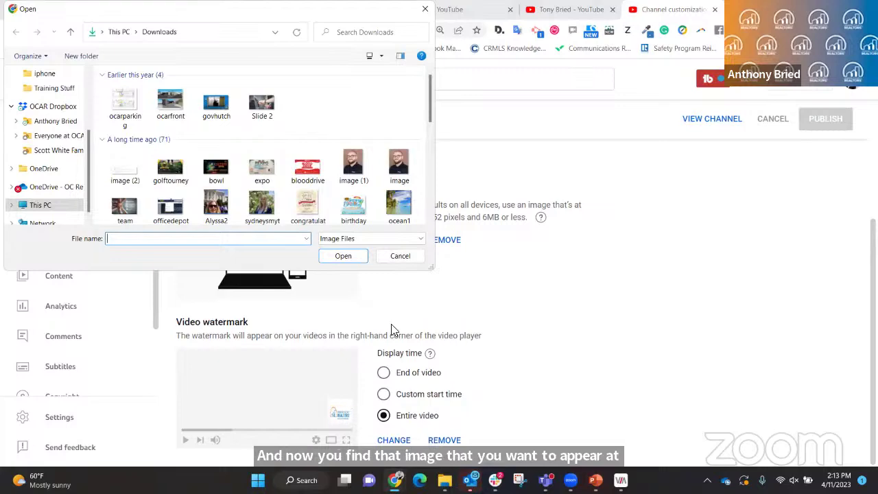
Cancel the watermark file picker, keeping the existing watermark shown for the Entire video.
left_click(398, 256)
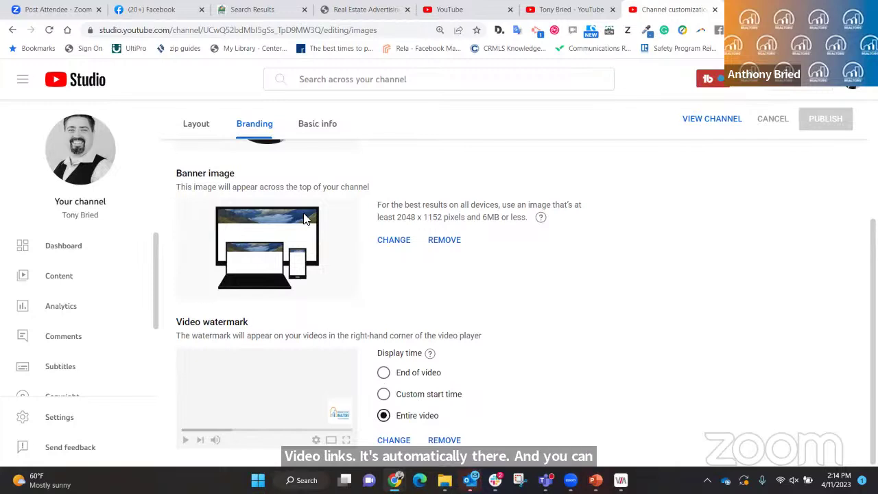
Review the Basic info fields: name, handle, description, channel URL, links and contact email.
left_click(331, 127)
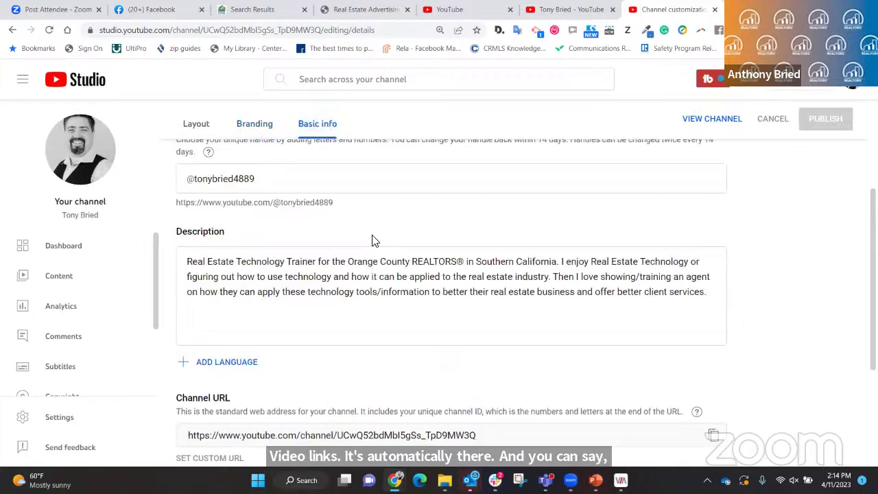
scroll(389, 287, "up", 3)
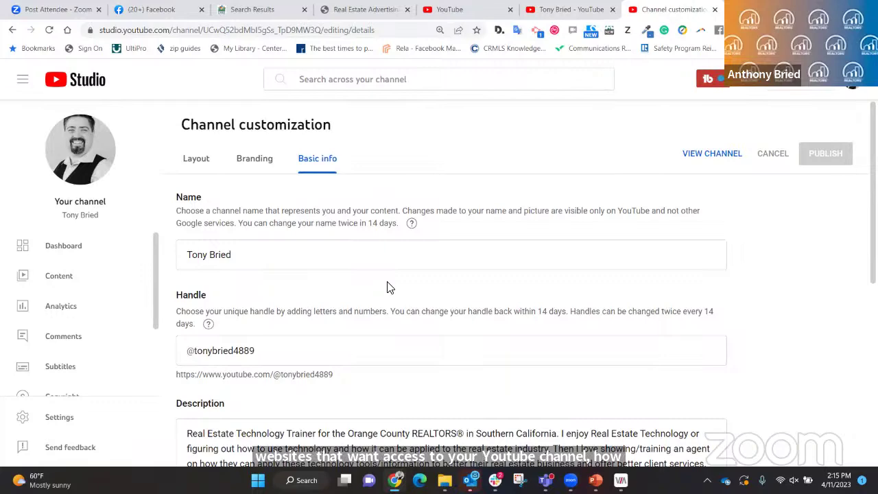
scroll(376, 269, "down", 3)
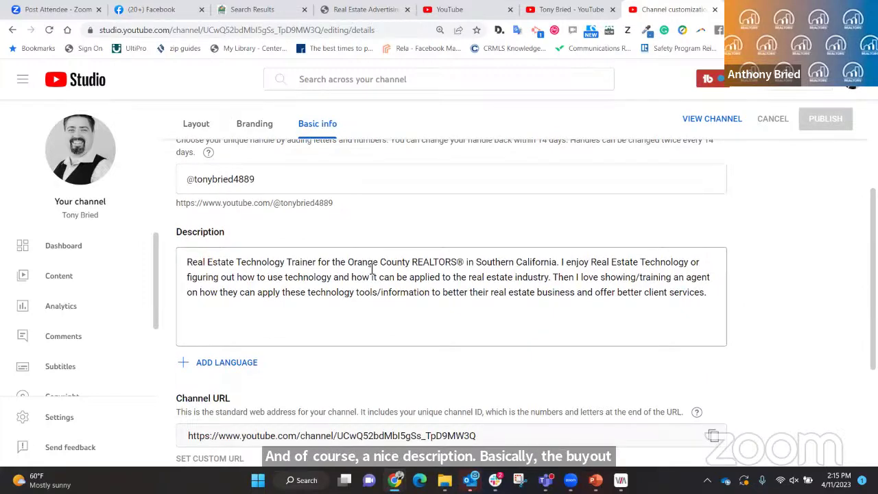
scroll(343, 288, "down", 2)
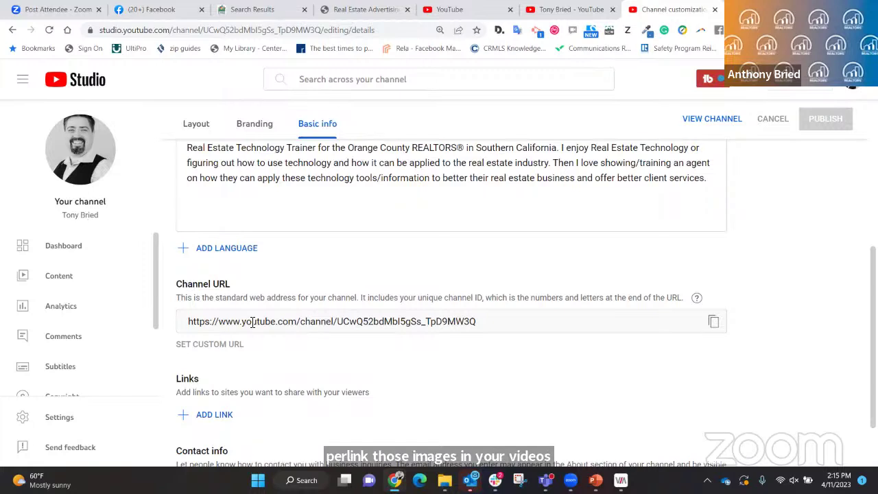
scroll(247, 382, "down", 1)
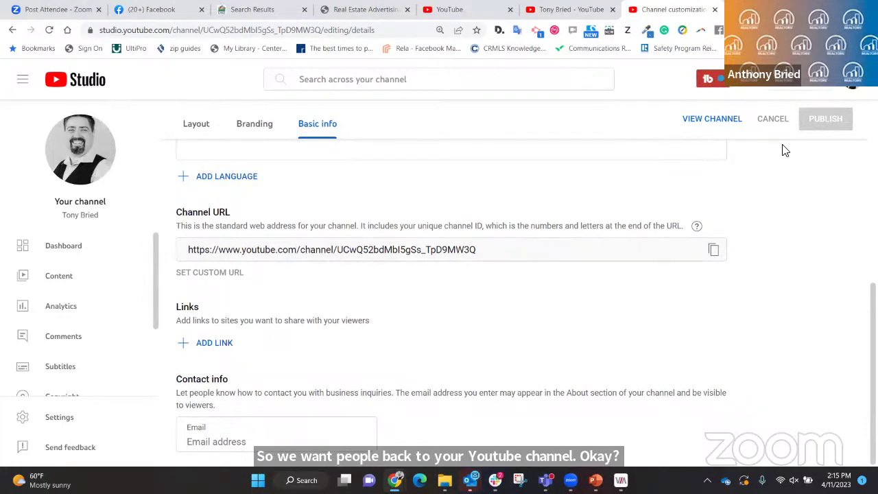
Open the channel Settings on Basic info showing country United States and existing keywords.
left_click(61, 418)
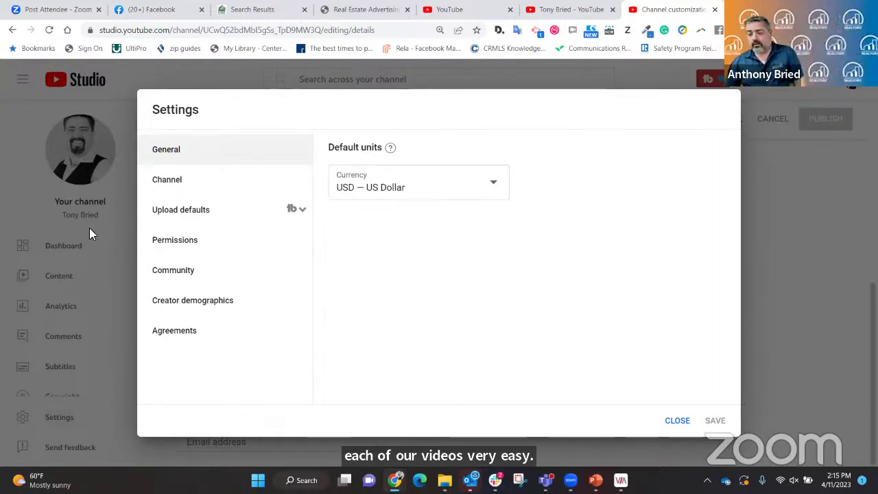
left_click(159, 186)
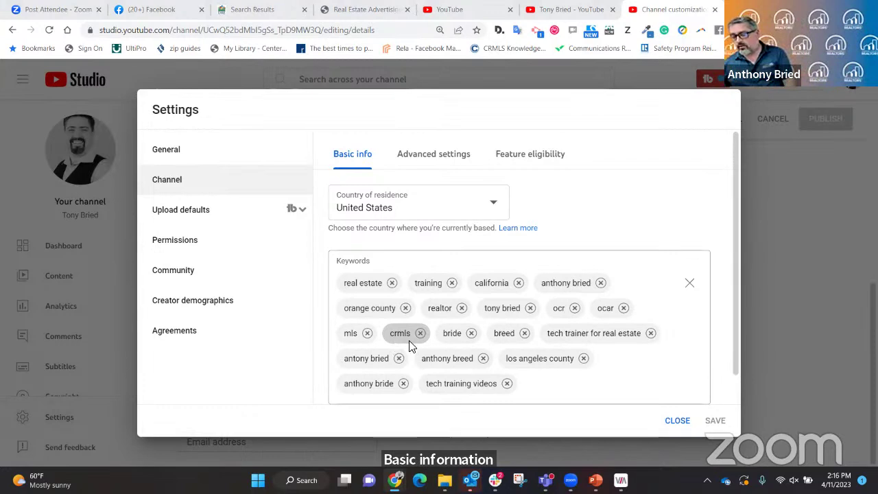
scroll(542, 257, "down", 1)
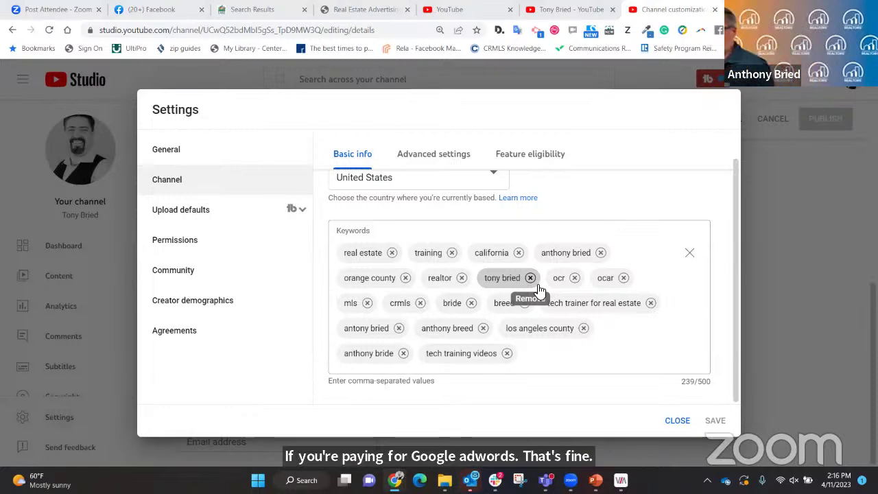
Add 'video creator' as a new channel keyword, bringing usage to 255/500 characters.
left_click(556, 349)
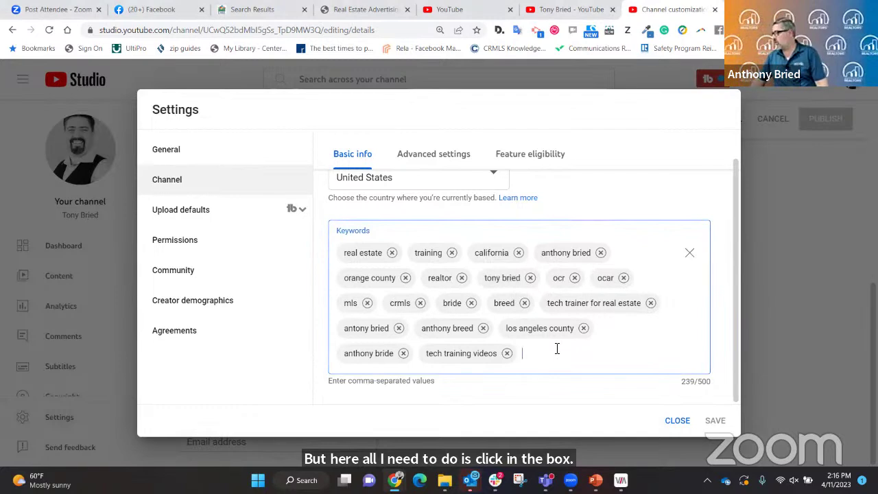
type("vi")
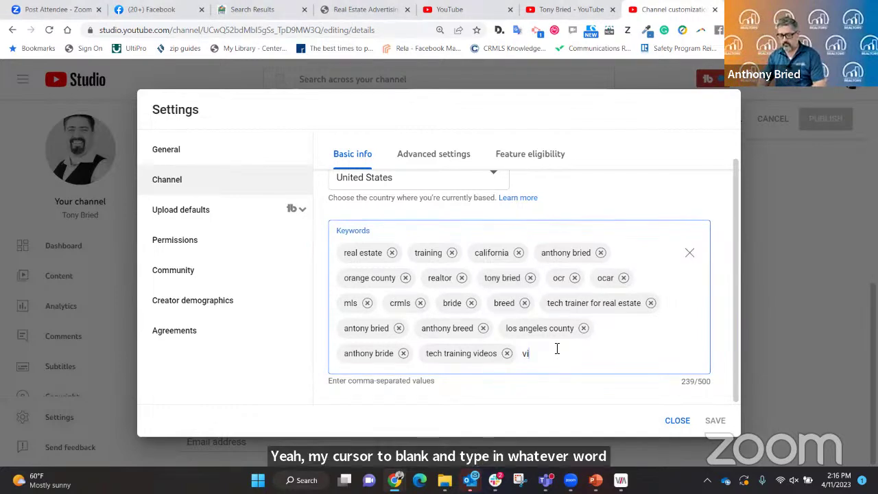
type("deo creator")
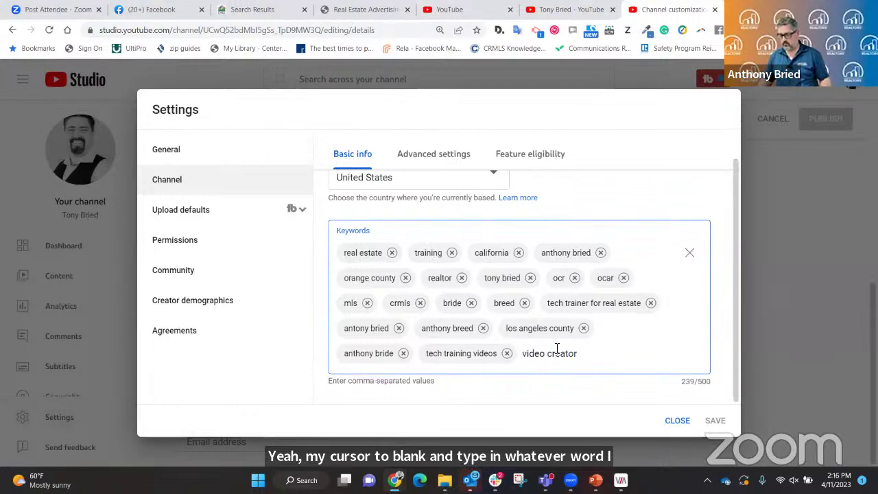
key("Tab")
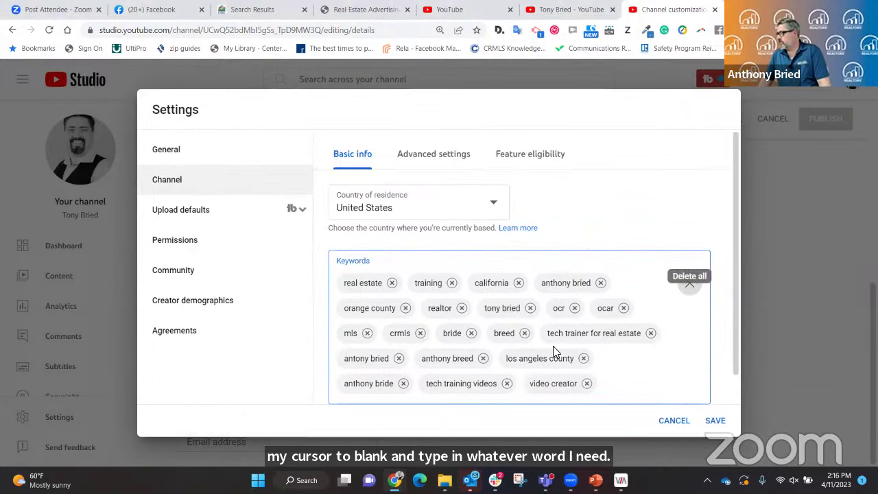
scroll(553, 370, "down", 1)
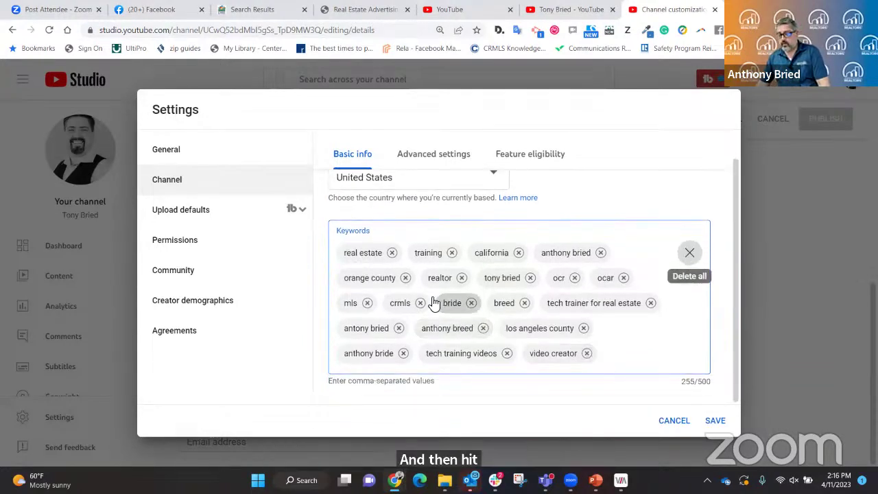
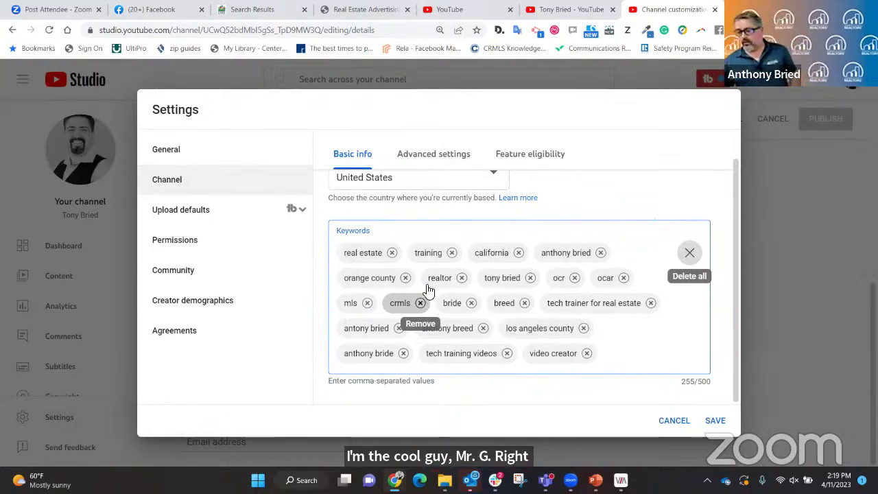
Review the channel's Advanced settings and Feature eligibility, then go to Upload defaults.
left_click(433, 159)
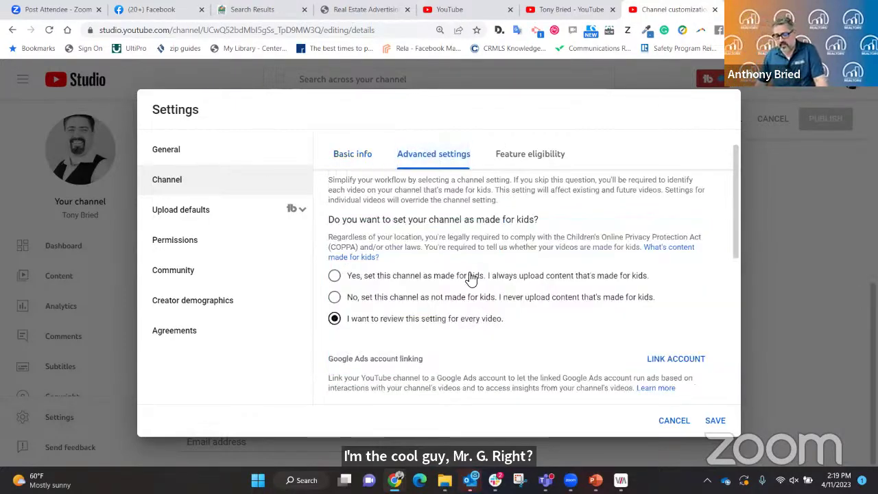
scroll(472, 280, "down", 1)
scroll(352, 266, "up", 1)
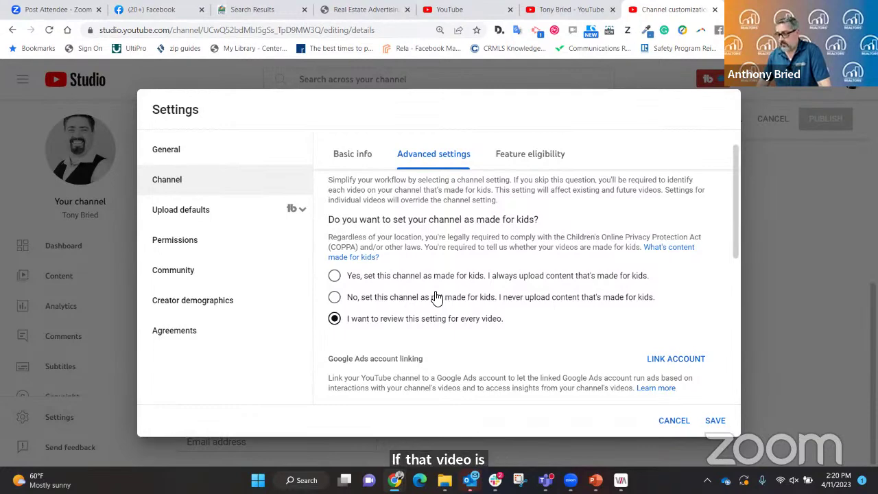
scroll(439, 295, "down", 3)
scroll(489, 294, "down", 1)
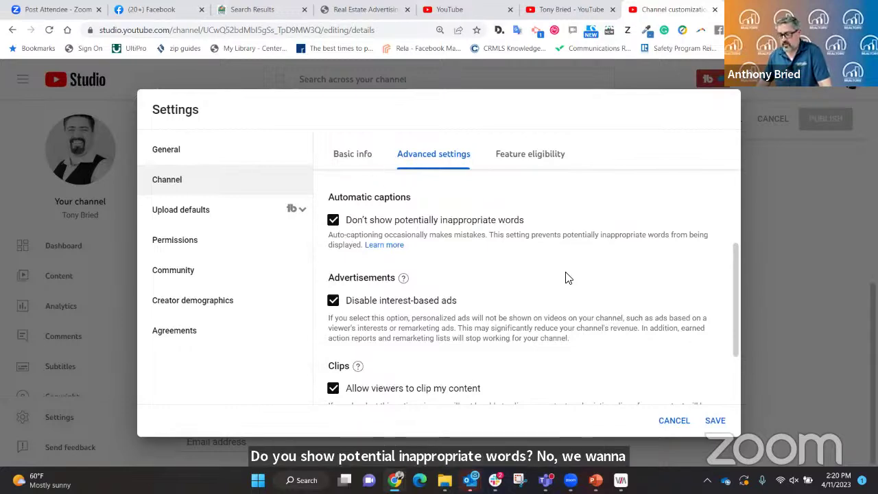
scroll(463, 267, "down", 1)
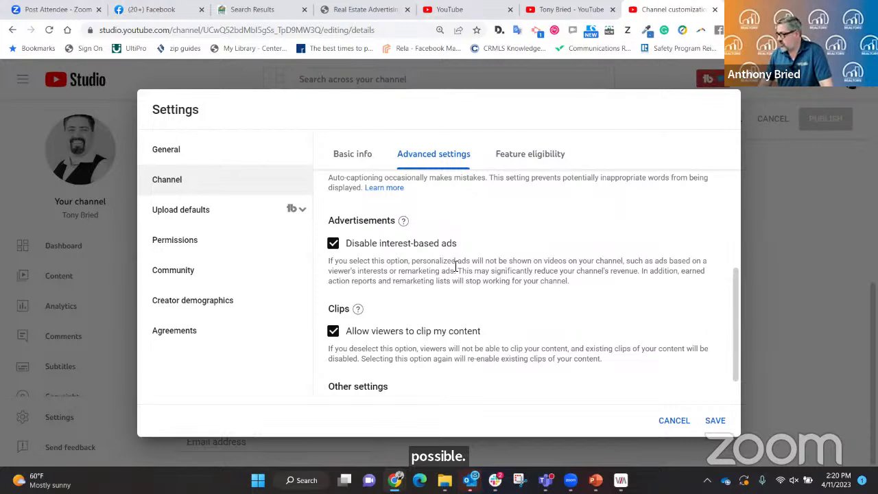
scroll(454, 268, "down", 1)
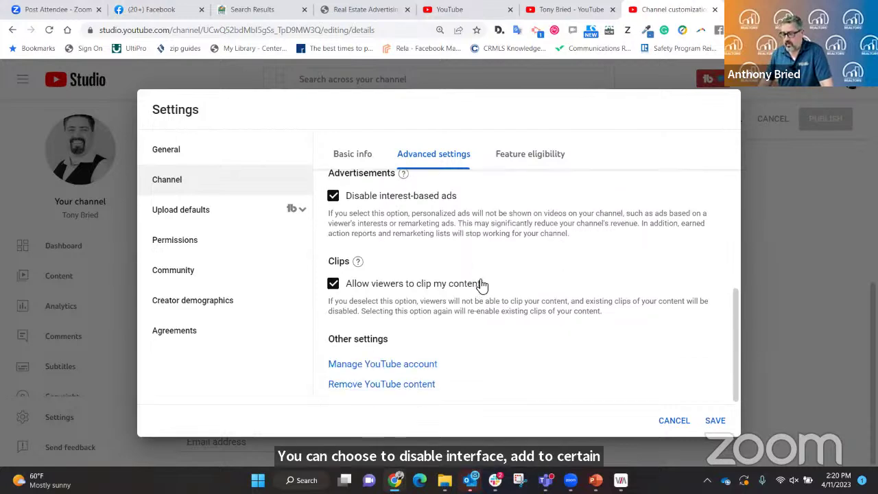
left_click(541, 157)
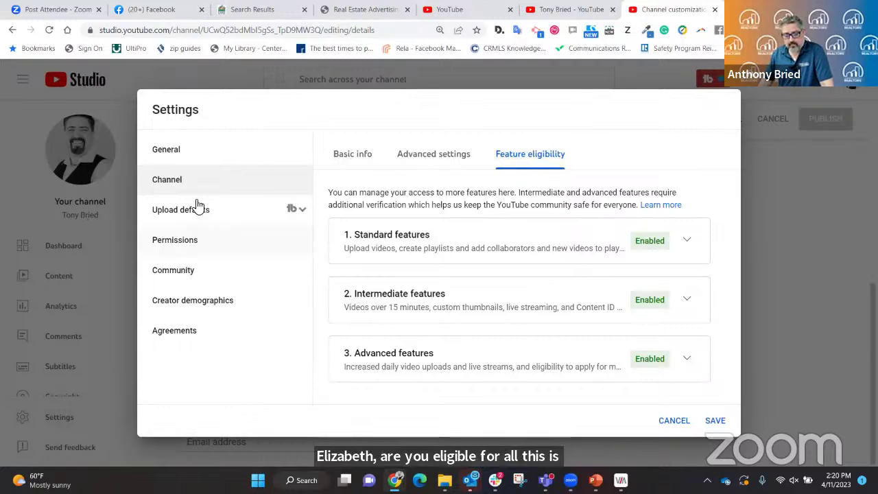
left_click(173, 214)
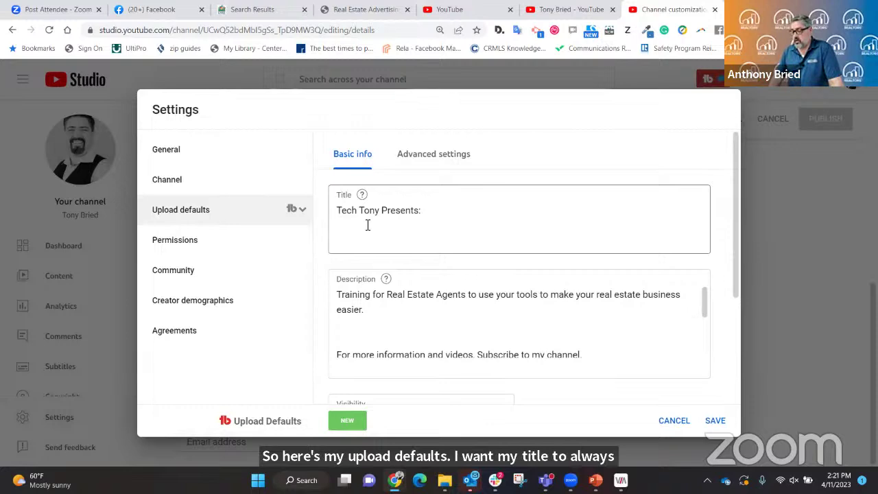
scroll(474, 288, "down", 1)
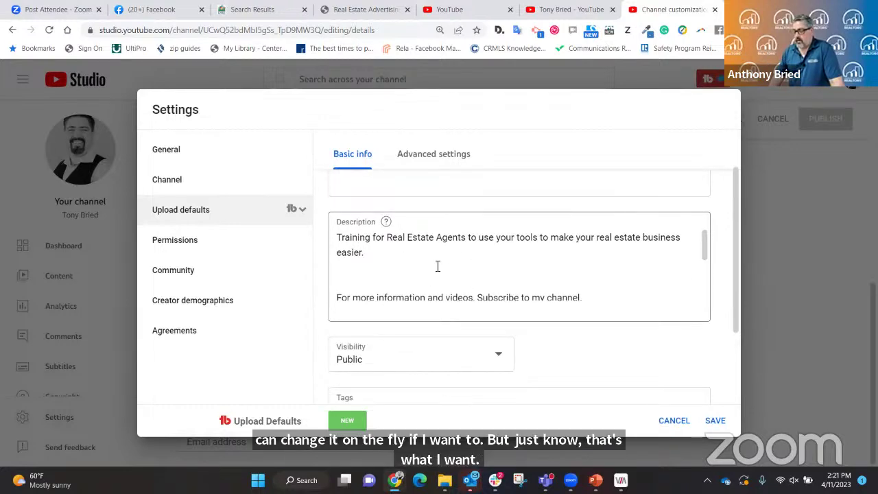
scroll(446, 263, "down", 3)
scroll(449, 264, "up", 3)
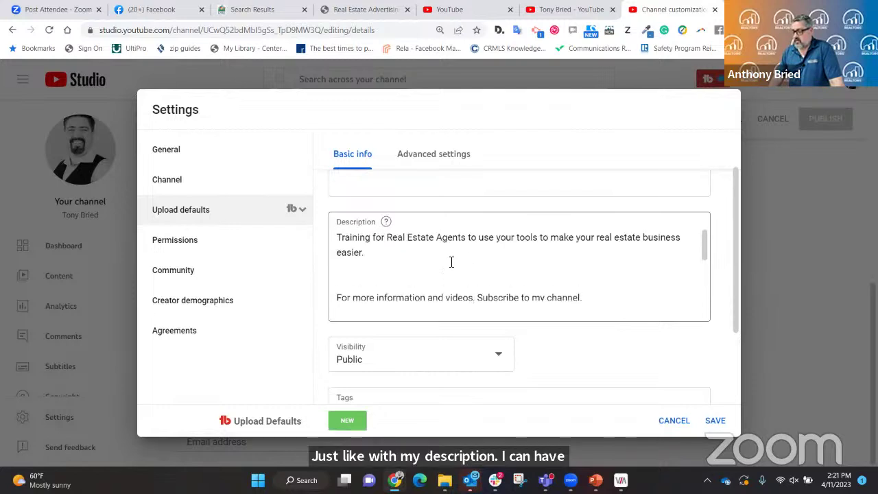
scroll(450, 265, "up", 1)
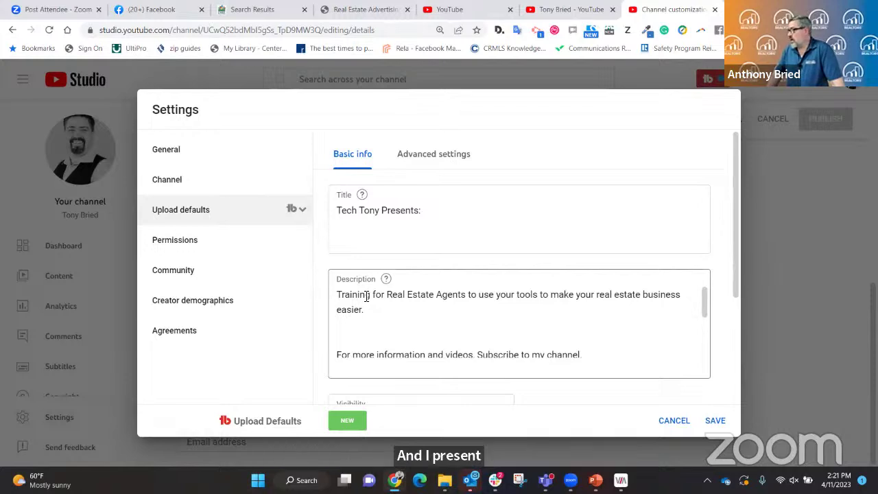
scroll(450, 307, "down", 1)
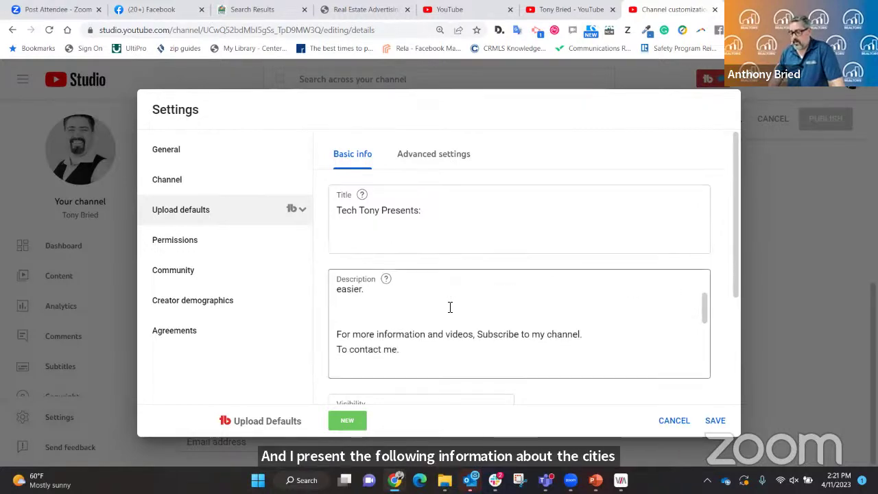
scroll(450, 307, "down", 2)
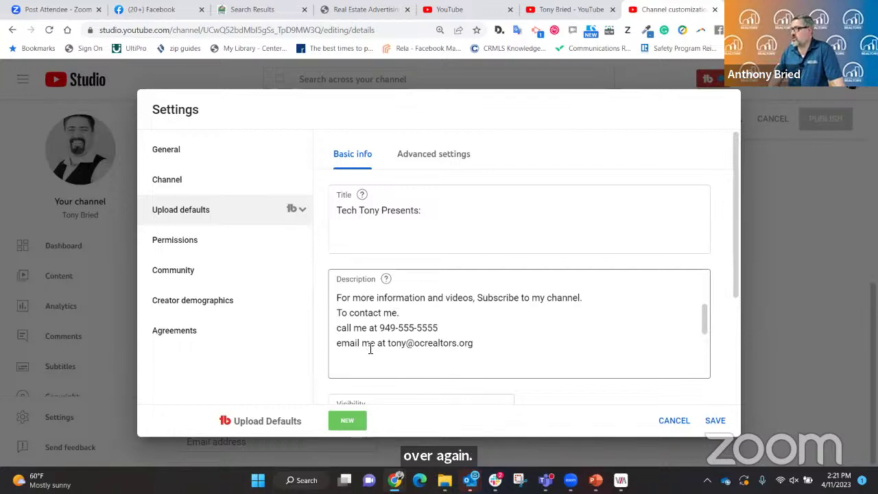
scroll(372, 349, "down", 5)
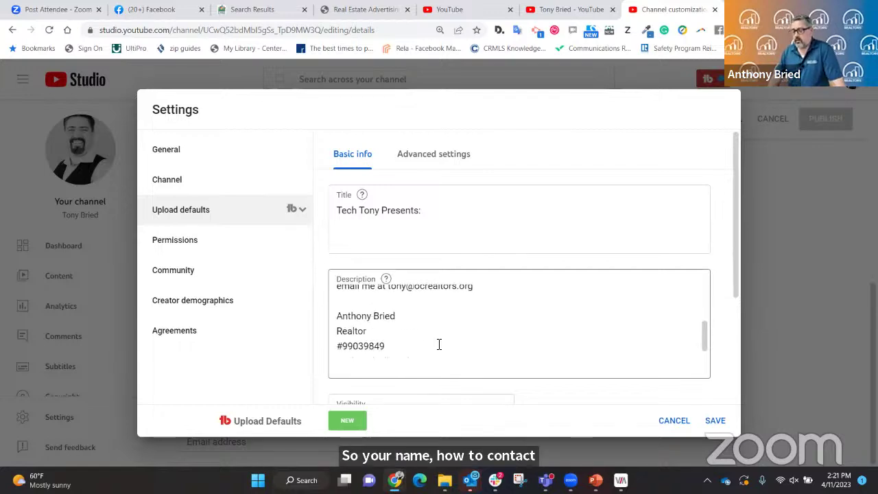
scroll(449, 329, "down", 1)
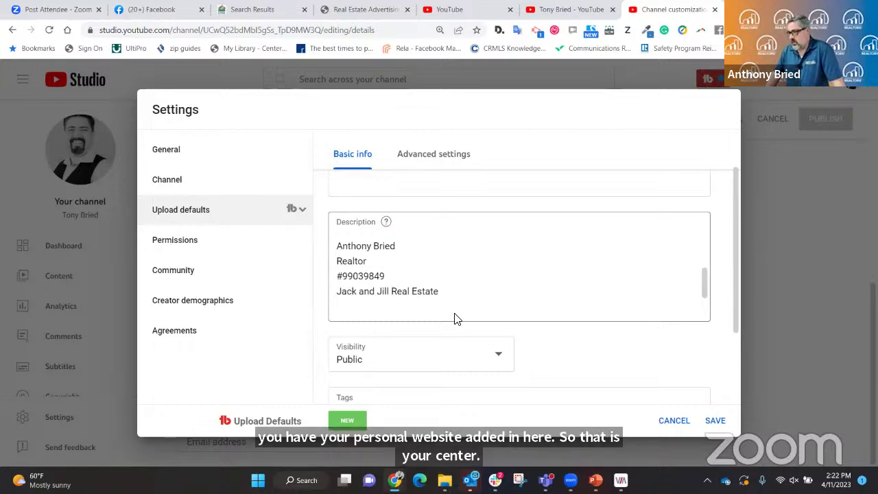
scroll(457, 320, "down", 3)
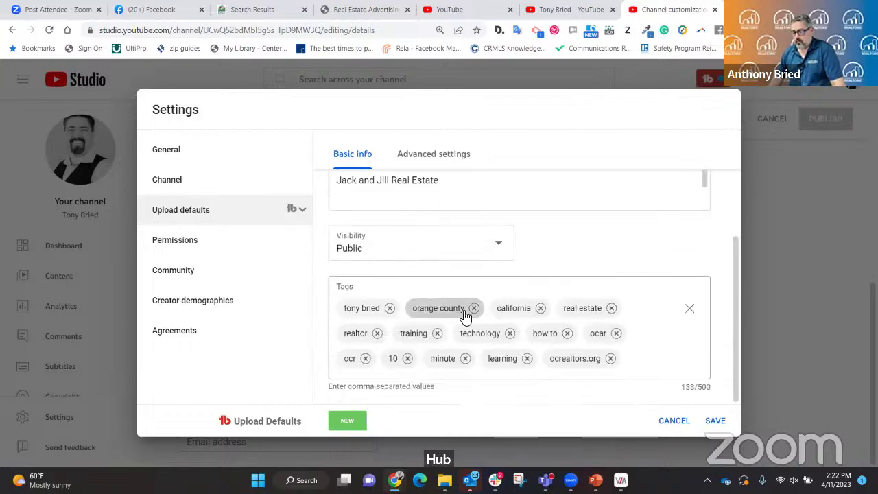
left_click(425, 256)
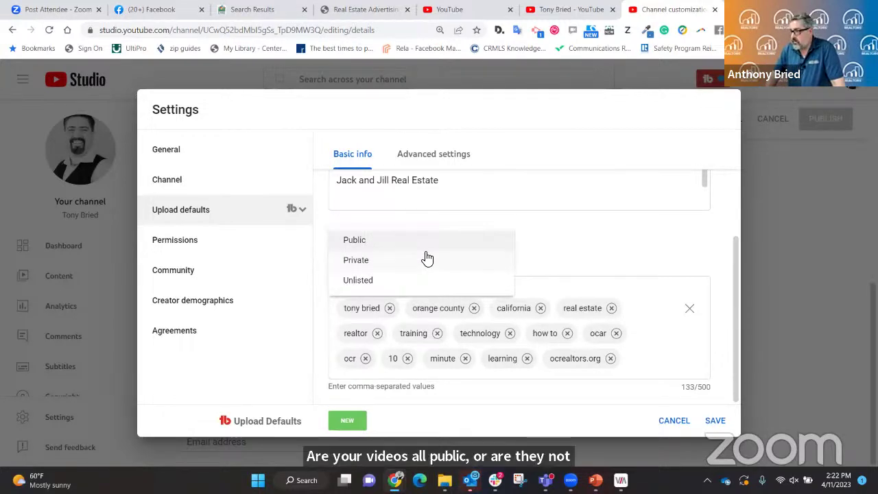
left_click(374, 243)
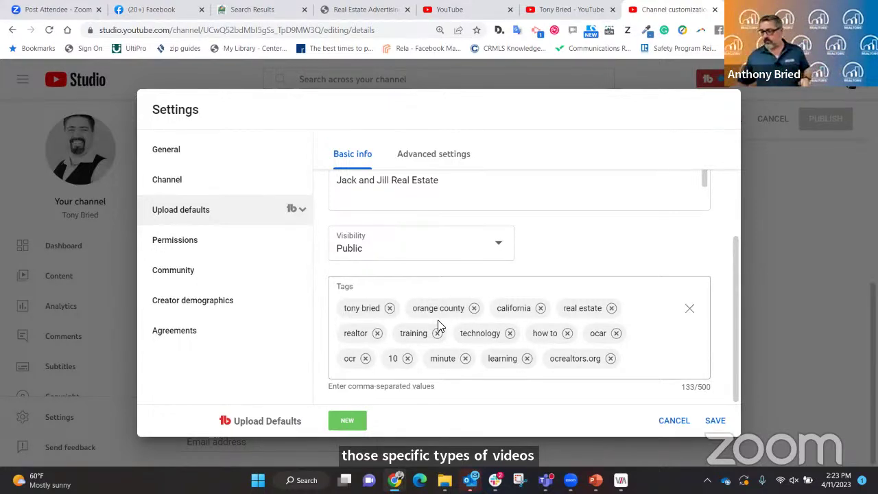
Check the upload defaults' language and comment settings, return to Basic info, and save.
left_click(461, 159)
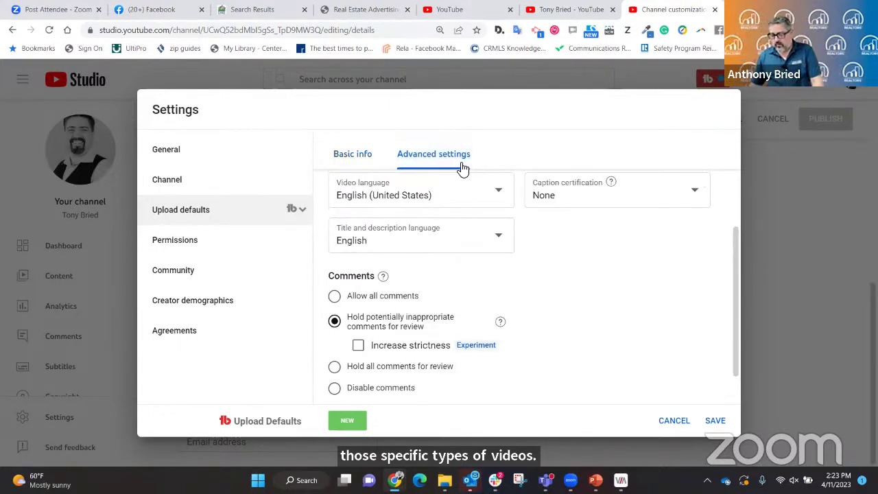
scroll(561, 262, "down", 1)
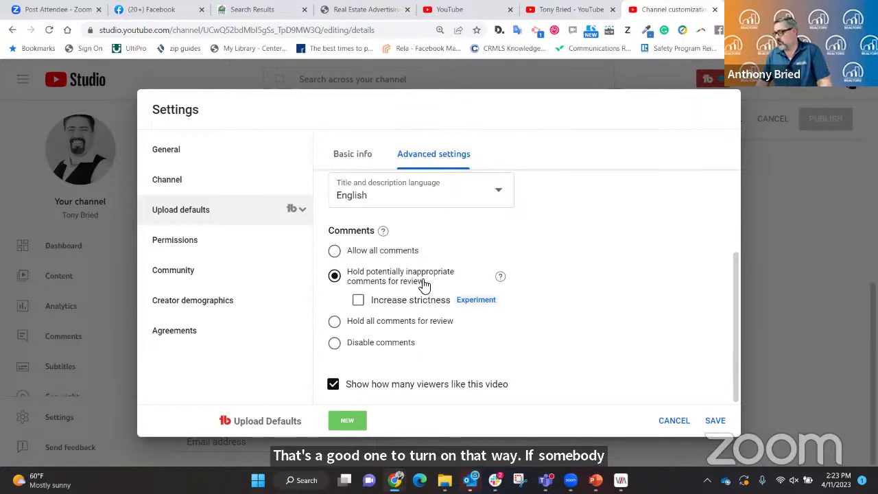
left_click(339, 157)
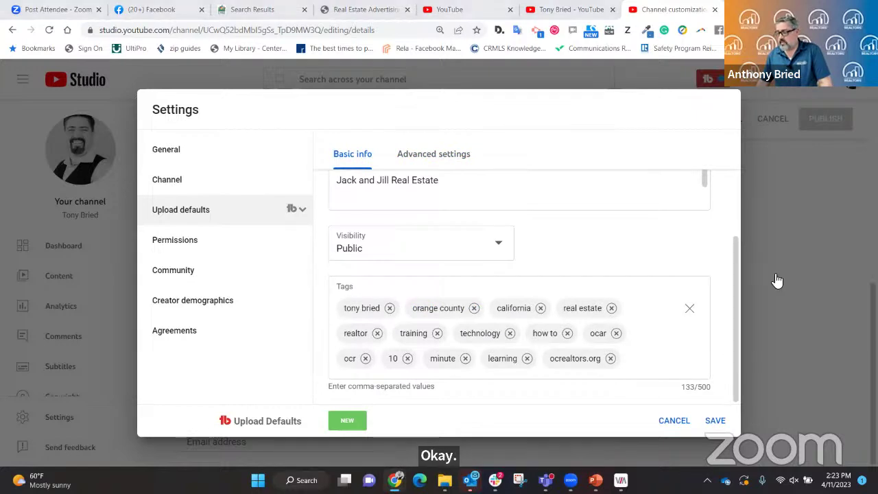
left_click(714, 420)
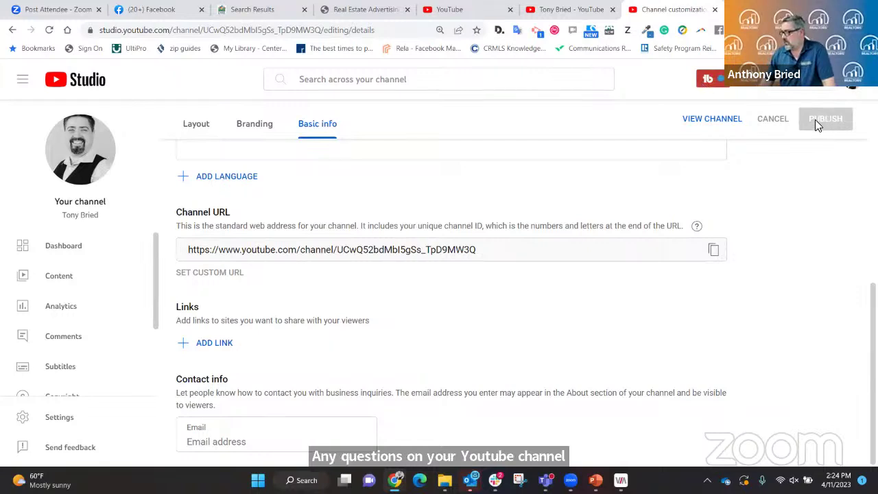
Start a new video upload via CREATE and bring the Script Stuff folder window forward.
left_click(791, 84)
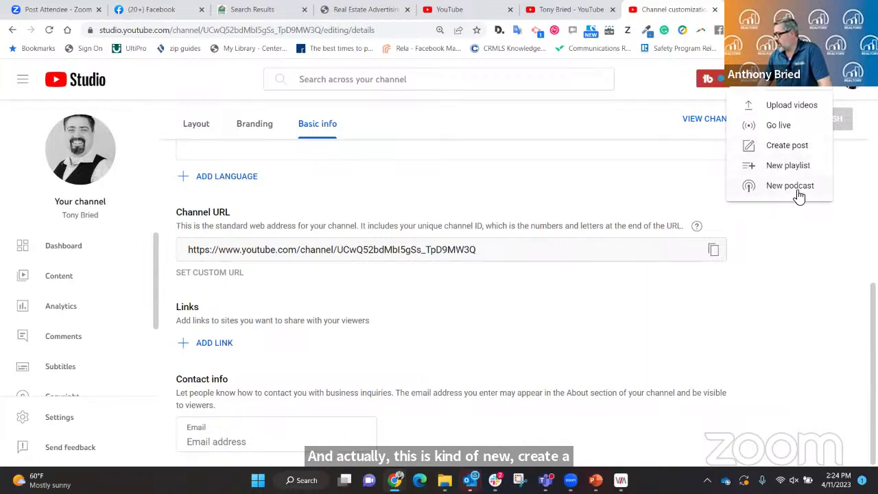
left_click(788, 110)
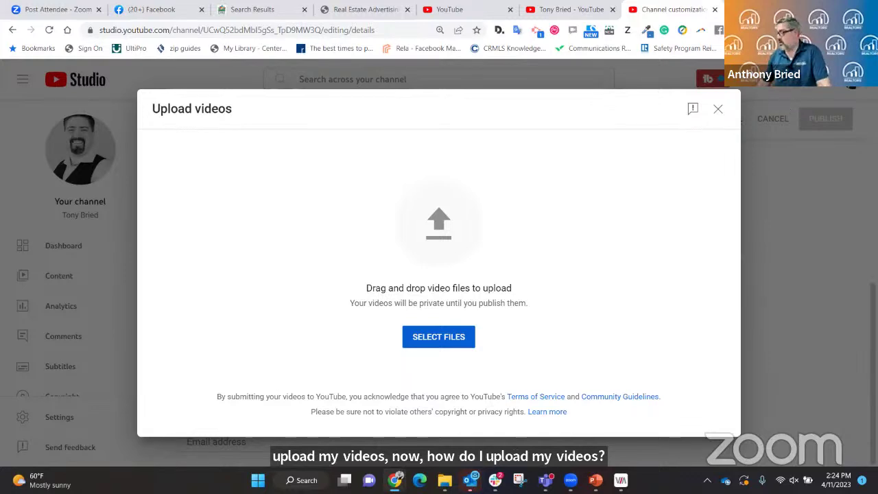
mouse_move(545, 480)
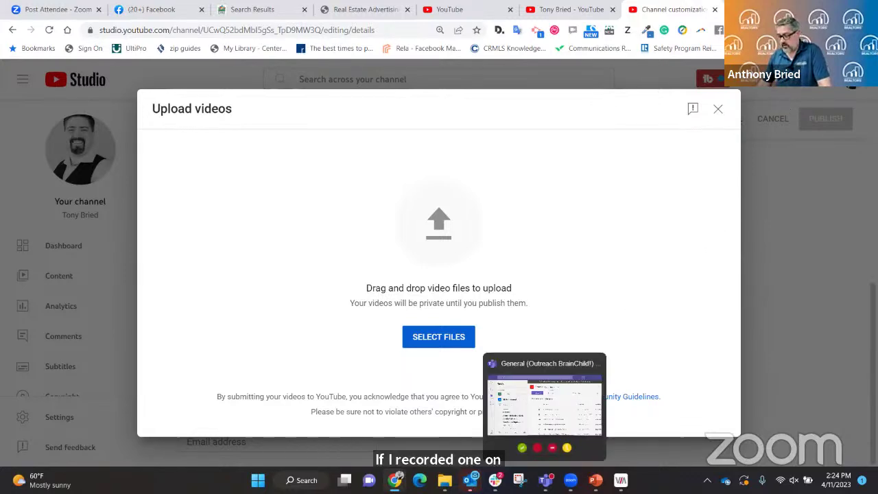
left_click(445, 480)
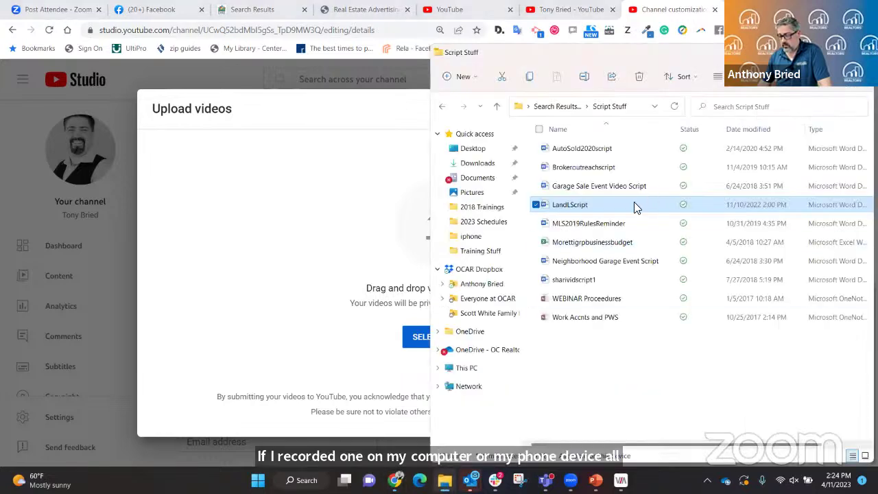
Browse Documents > Zoom and inspect the 12.59 meeting folder's unconverted recording.
left_click(477, 178)
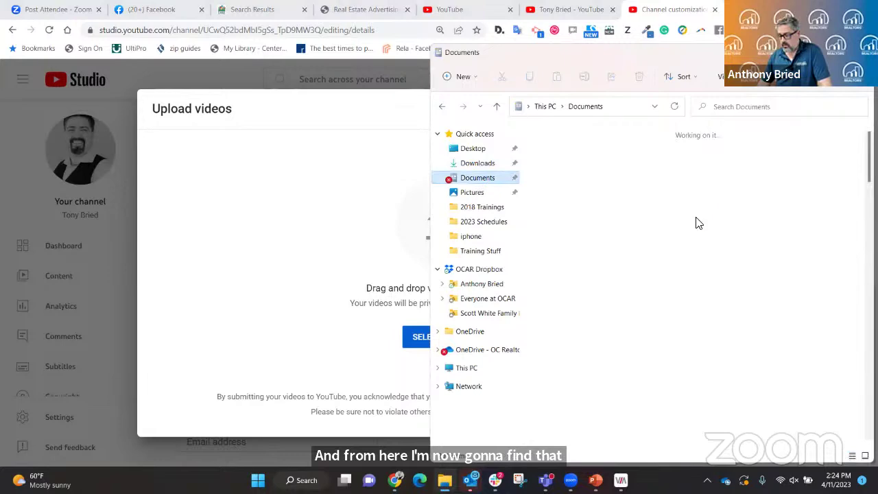
left_click_drag(870, 157, 857, 421)
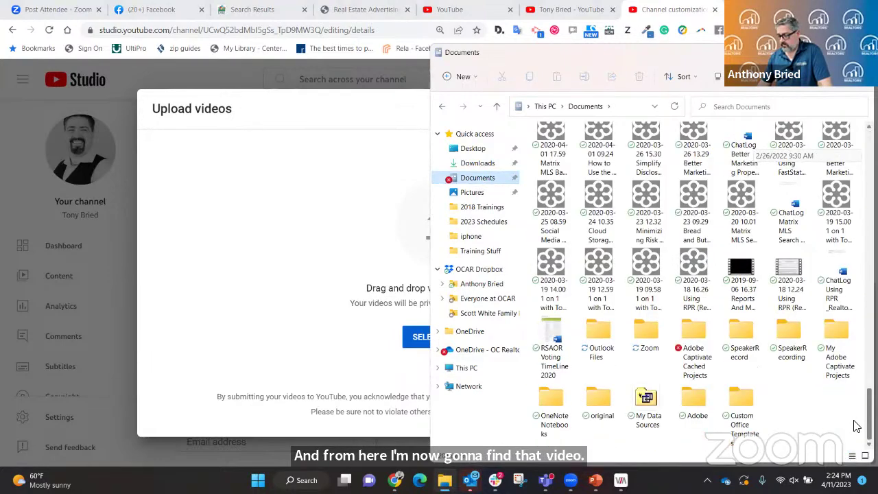
left_click(646, 335)
double_click(646, 334)
scroll(617, 240, "down", 2)
scroll(632, 285, "down", 15)
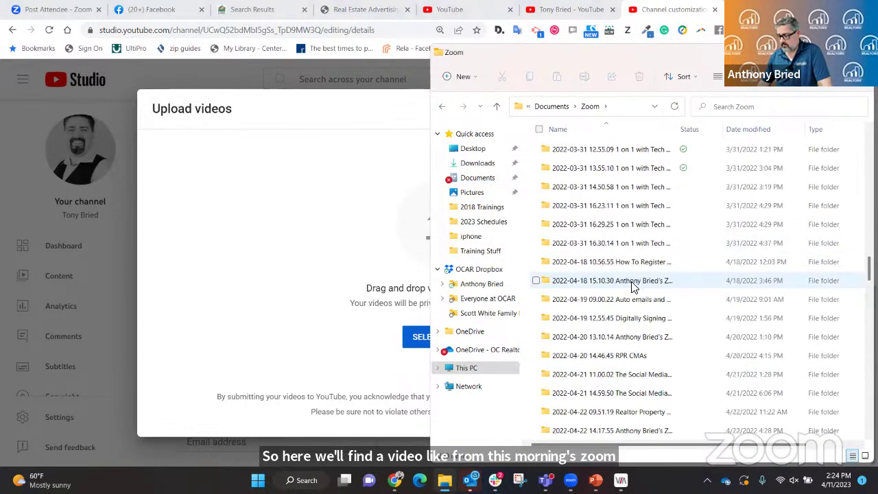
scroll(633, 285, "down", 15)
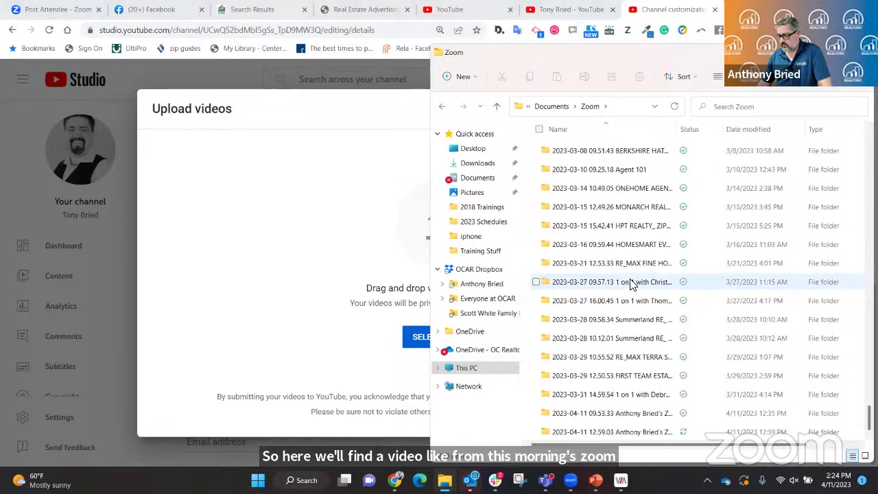
double_click(601, 432)
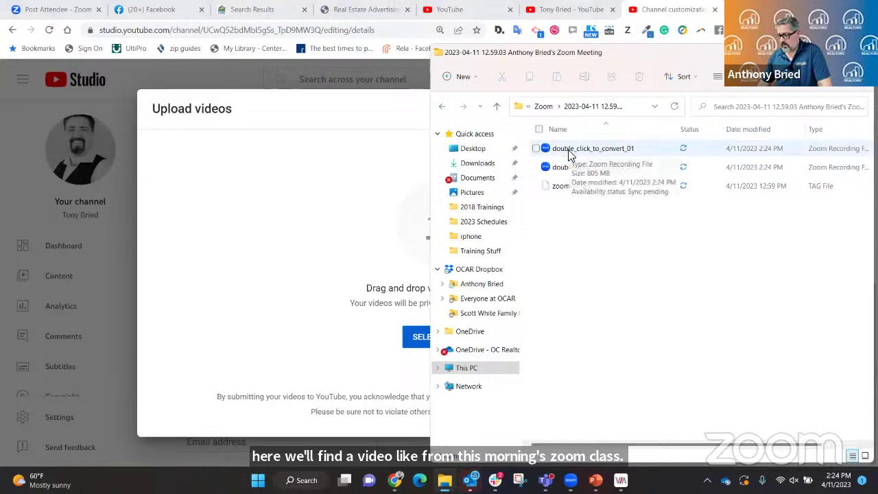
left_click(569, 151)
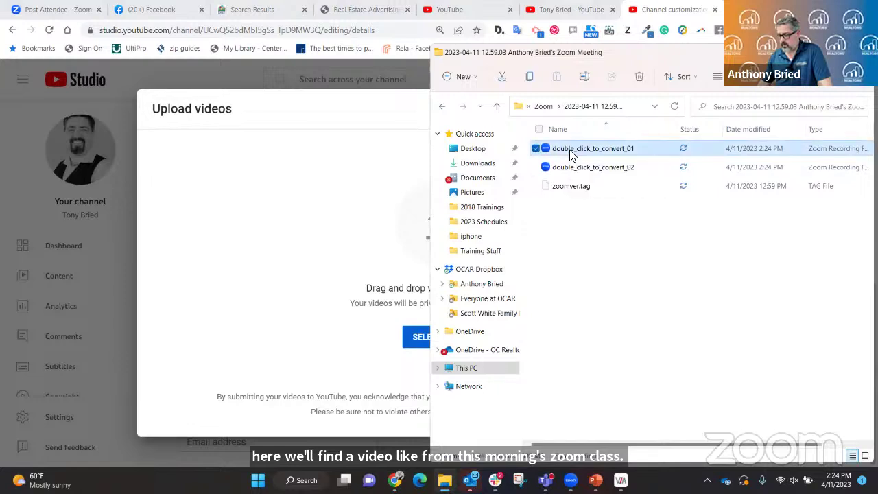
left_click(497, 109)
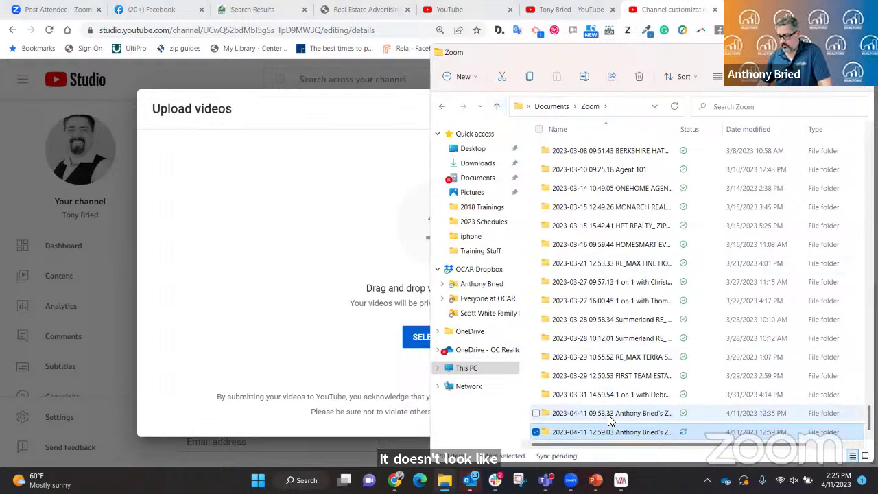
Drag video1595523648.mp4 from the 2023-04-11 09.53.33 meeting folder into the upload dialog.
left_click(610, 414)
double_click(611, 414)
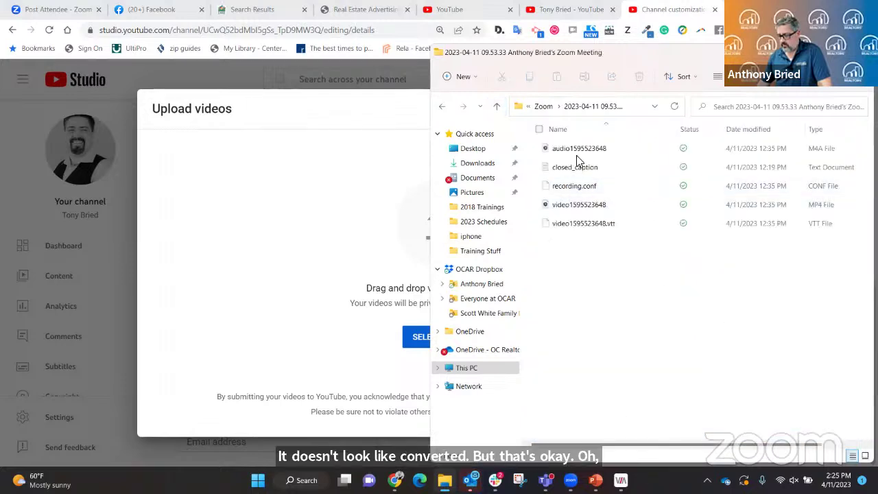
left_click(539, 205)
left_click_drag(461, 238, 338, 244)
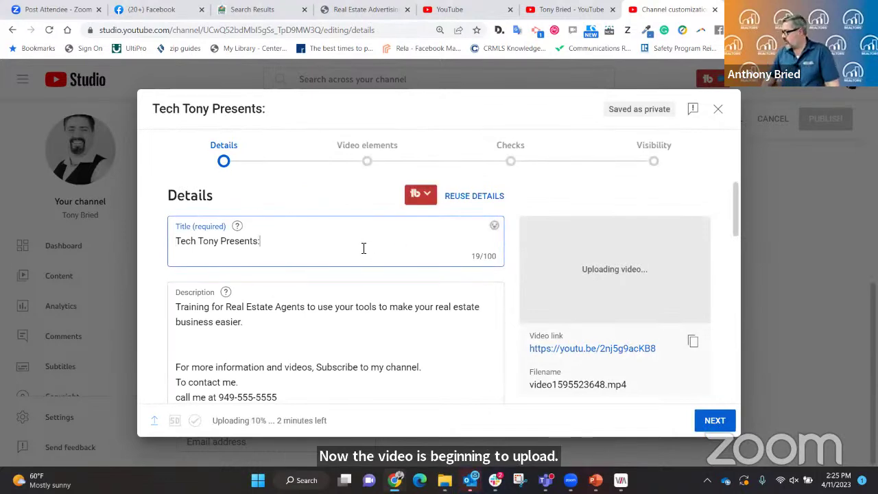
Extend the title to 'Tech Tony Presents: zipForm 101 Introduction 4/11/23'.
type("zipForm ")
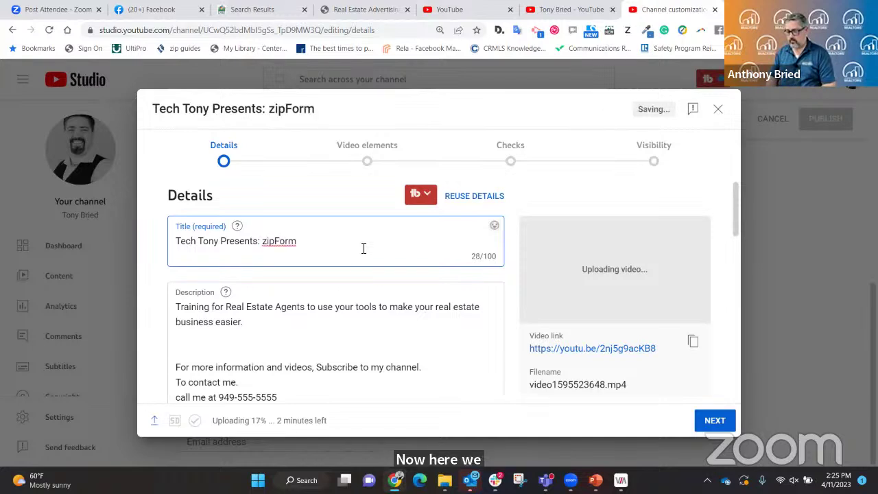
type("101 Insyr")
key("BackSpace")
key("BackSpace")
key("BackSpace")
type("du")
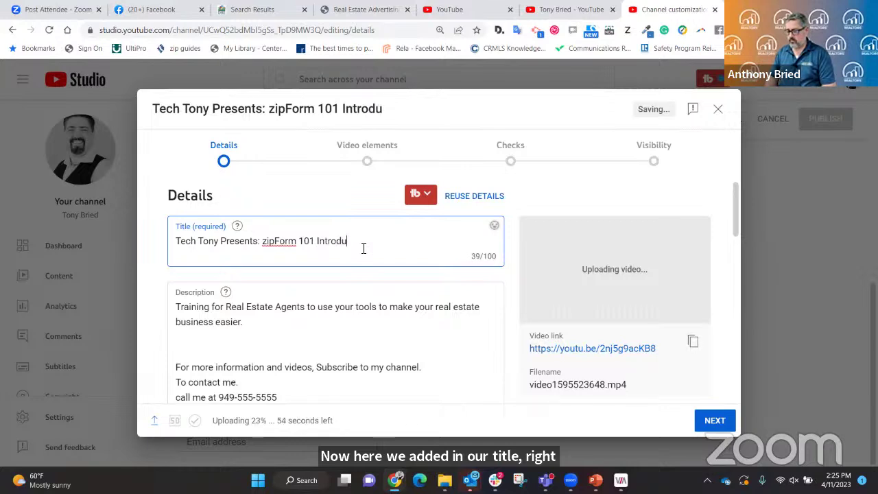
type("ction 4/11/23")
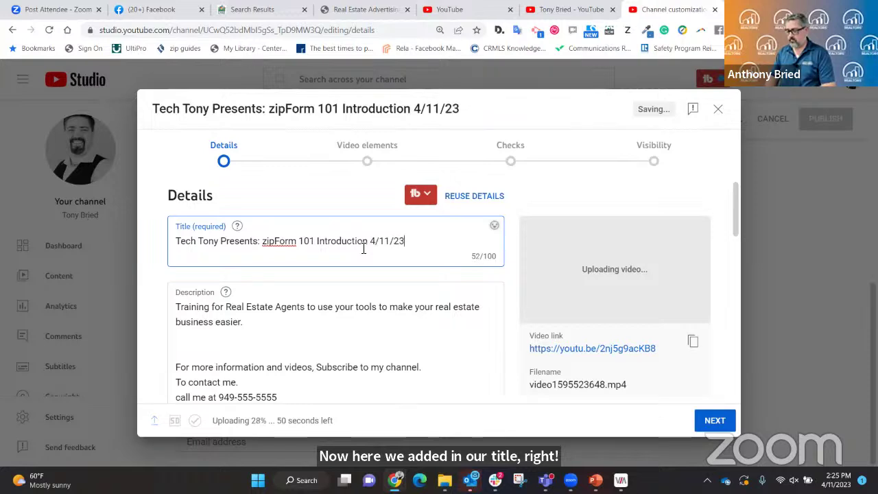
scroll(384, 253, "down", 3)
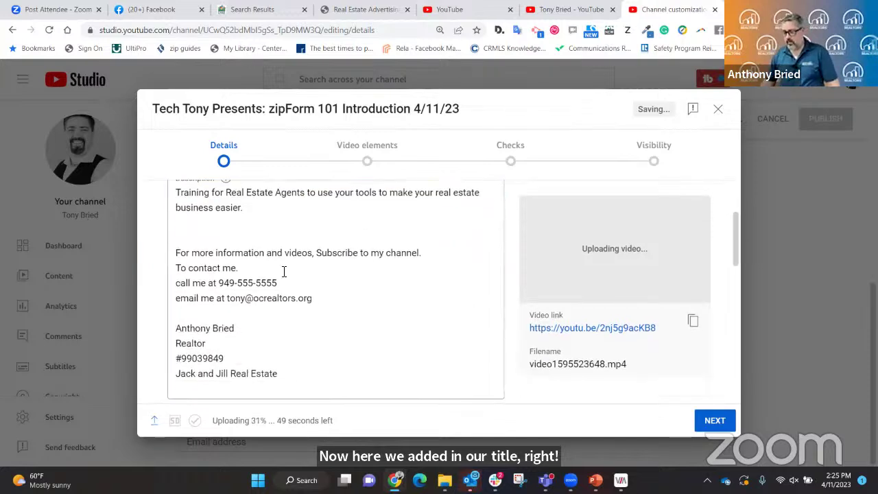
scroll(282, 259, "up", 1)
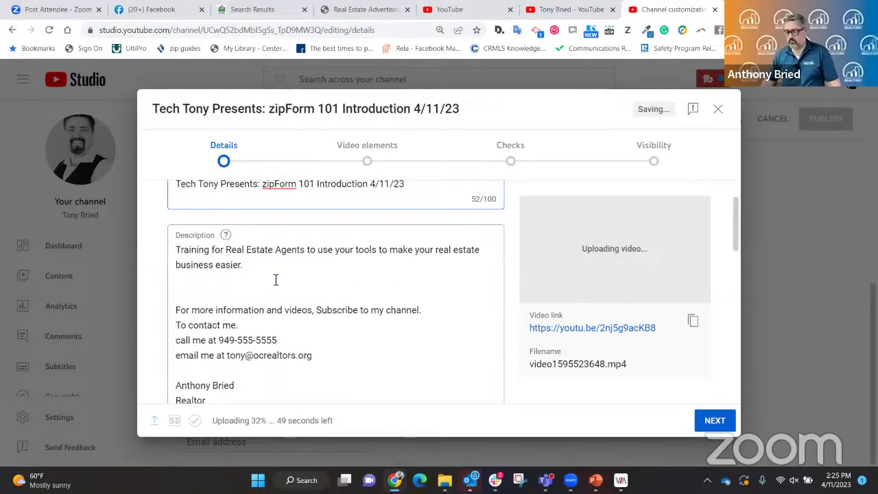
Place the cursor in the description, wait for the upload to complete, then scroll to Thumbnail and Playlists.
left_click(275, 279)
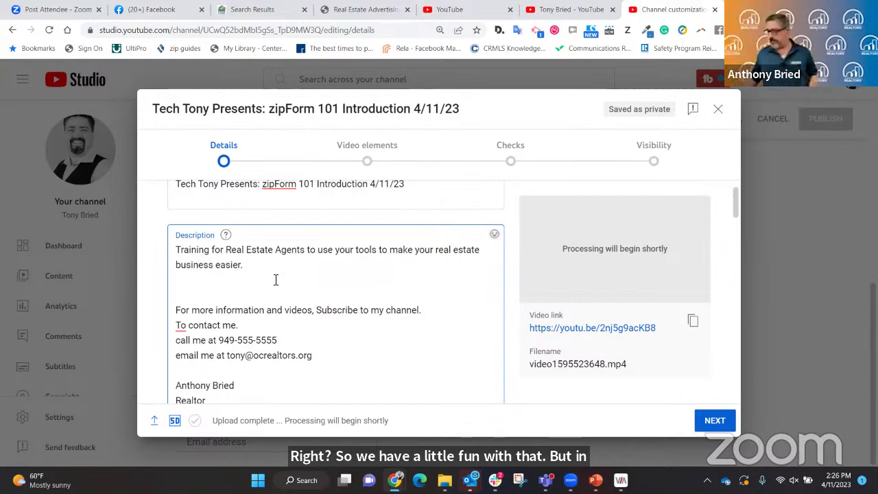
scroll(325, 227, "down", 3)
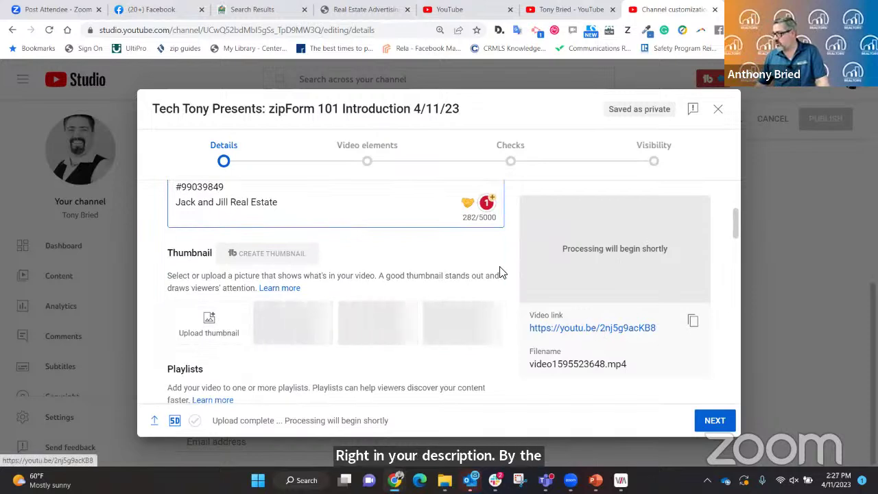
scroll(343, 219, "down", 1)
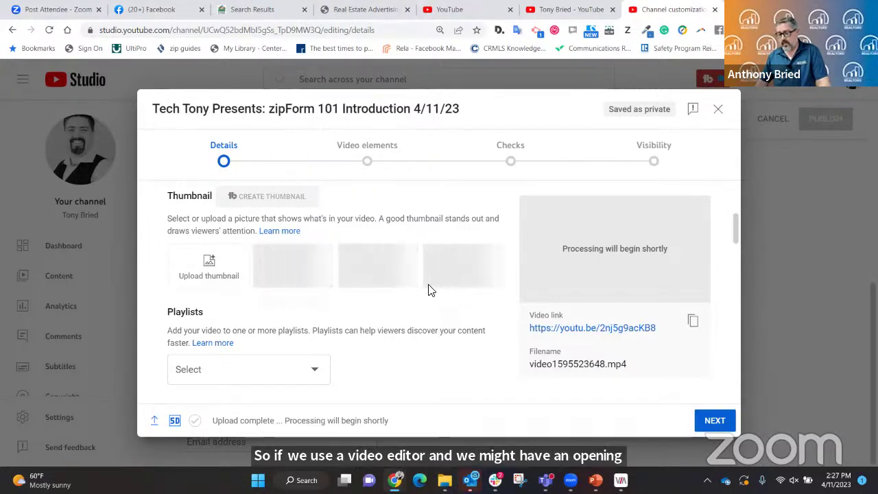
scroll(432, 284, "down", 2)
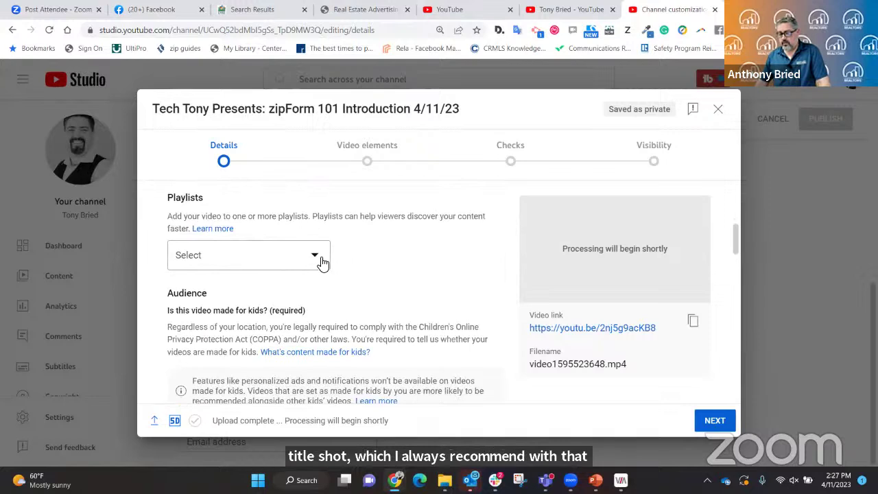
left_click(319, 255)
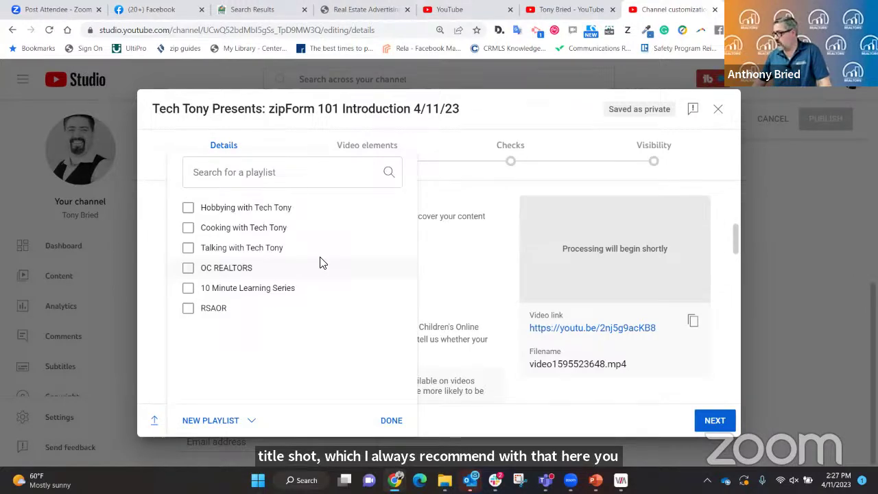
left_click(432, 144)
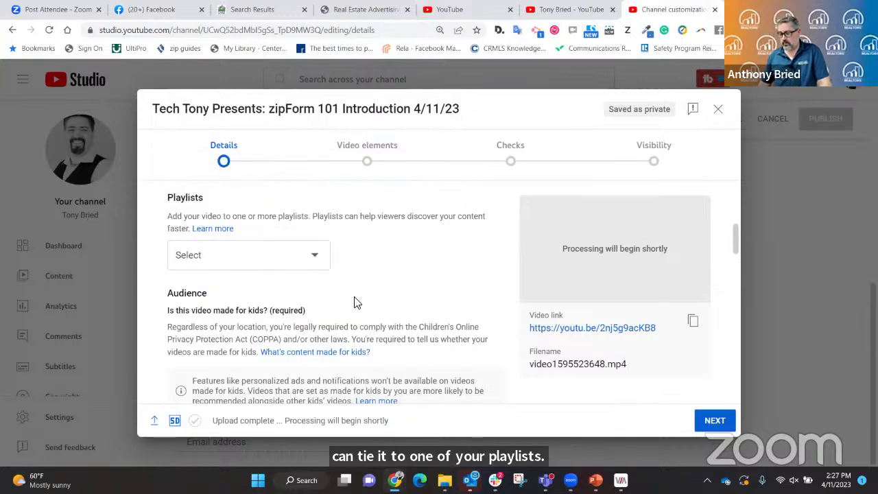
scroll(402, 289, "down", 2)
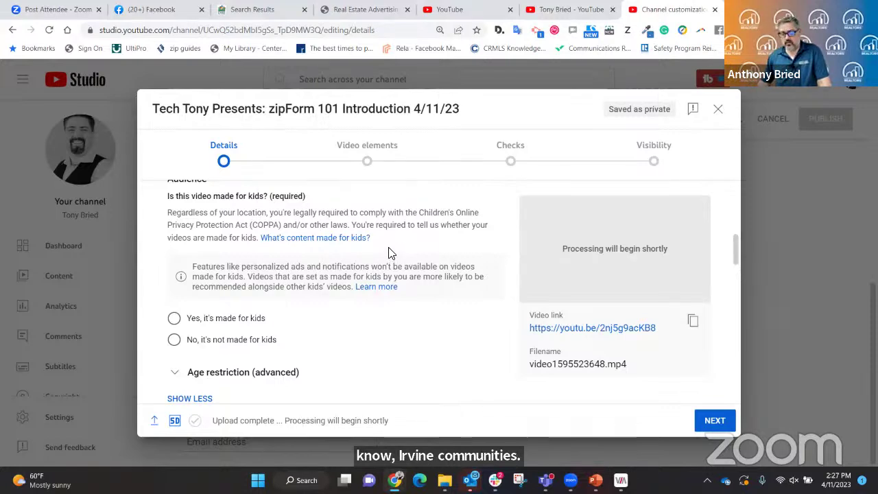
Try the audience and age-restriction options, then set the audience to 'Yes, it's made for kids'.
scroll(196, 274, "down", 1)
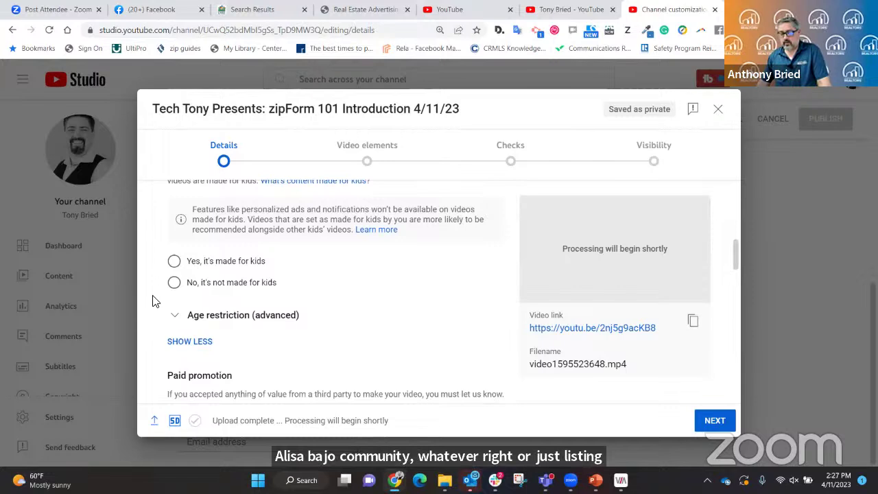
left_click(173, 282)
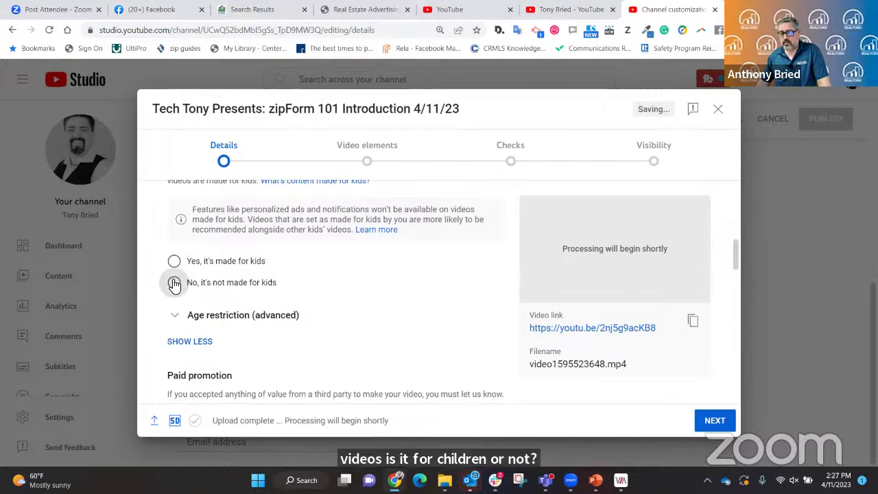
left_click(181, 317)
scroll(387, 305, "down", 3)
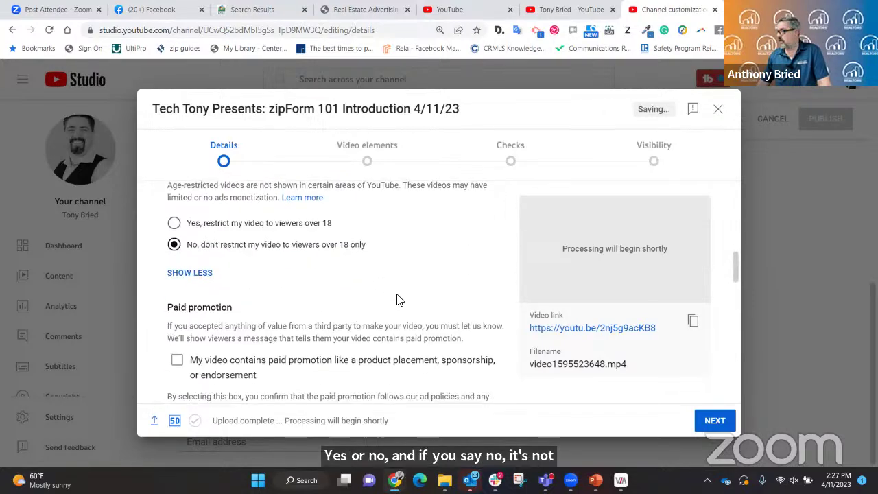
scroll(397, 298, "up", 2)
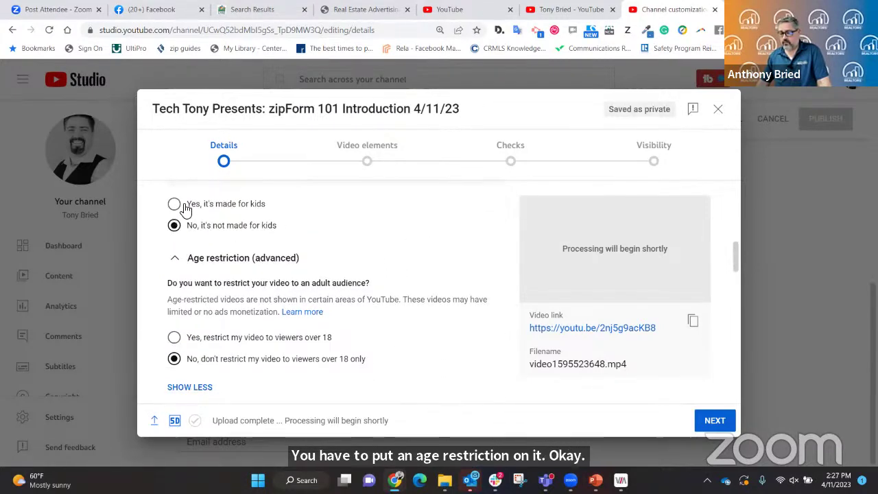
left_click(175, 204)
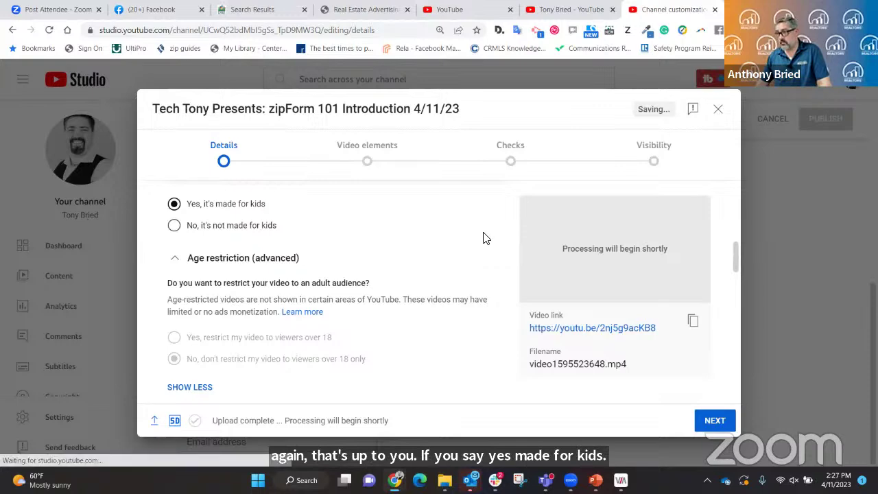
scroll(483, 249, "down", 3)
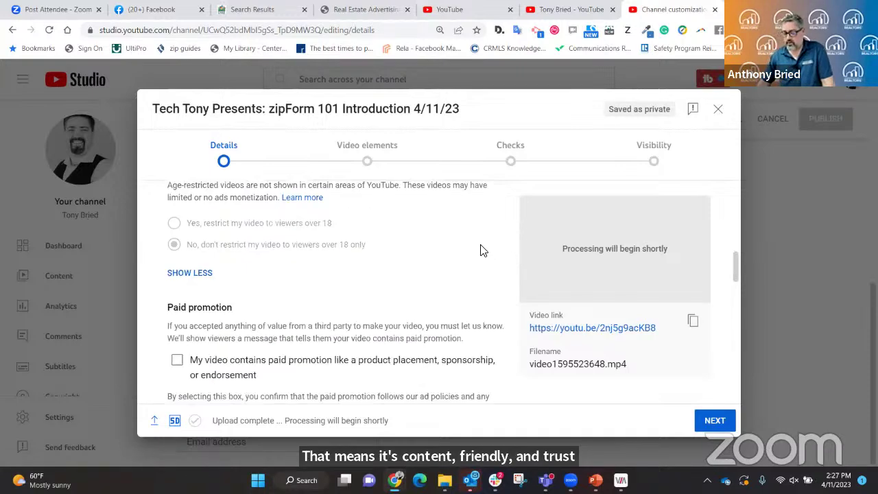
scroll(482, 248, "down", 6)
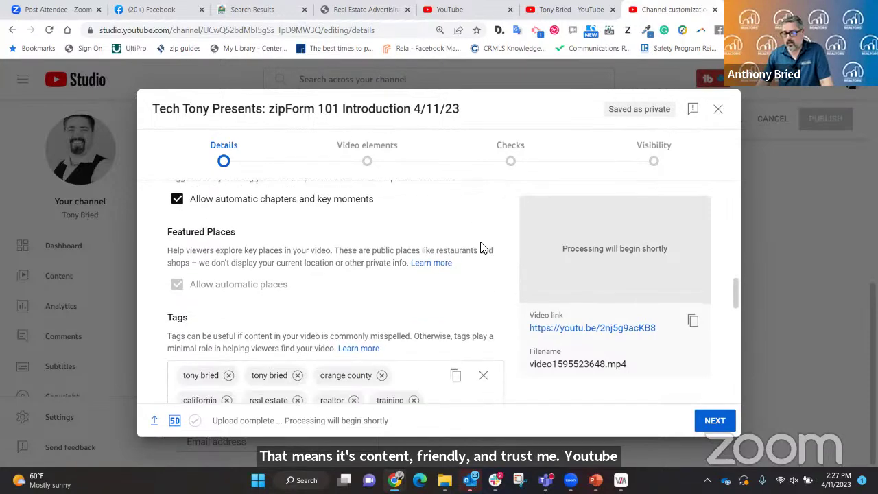
scroll(482, 248, "up", 2)
scroll(482, 246, "down", 1)
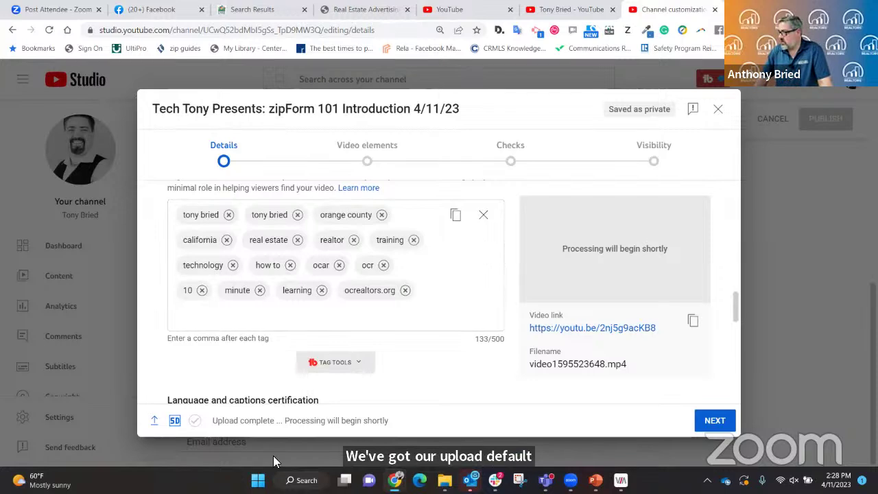
Add the tags '3 bed 2 bath home' and 'cul-de-sac property irvine ca'.
left_click(203, 315)
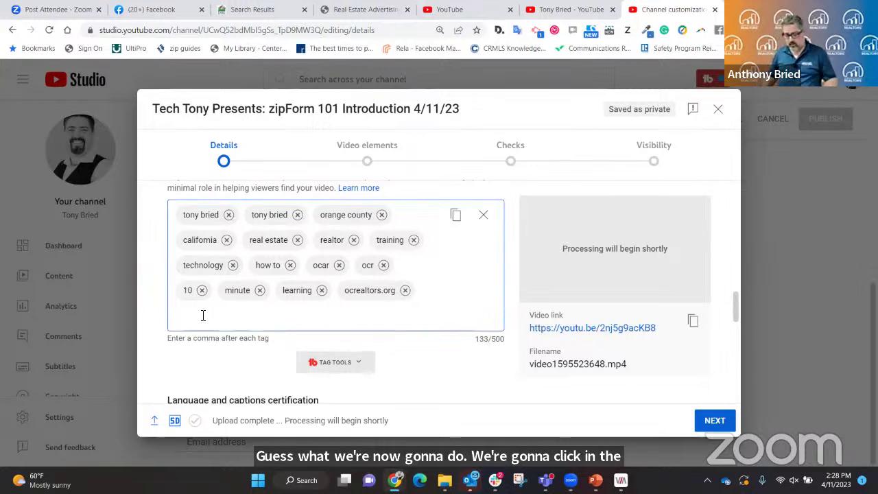
type("3 bed")
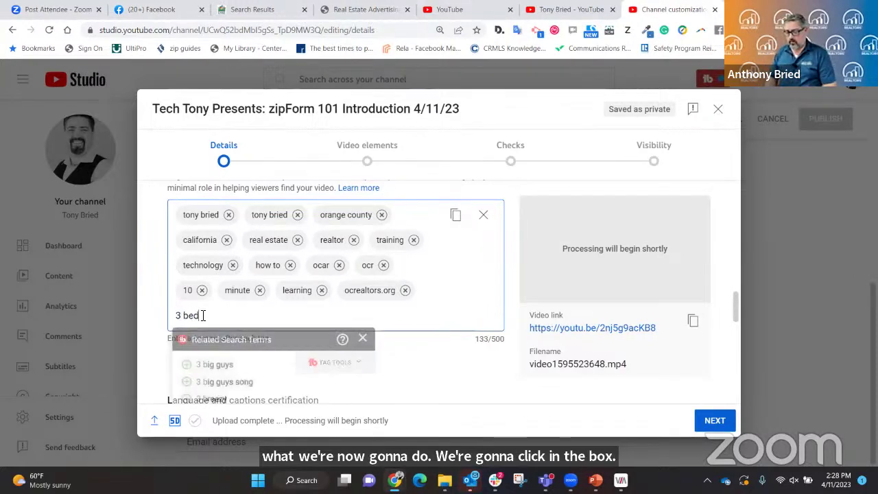
type(" 2 bath home")
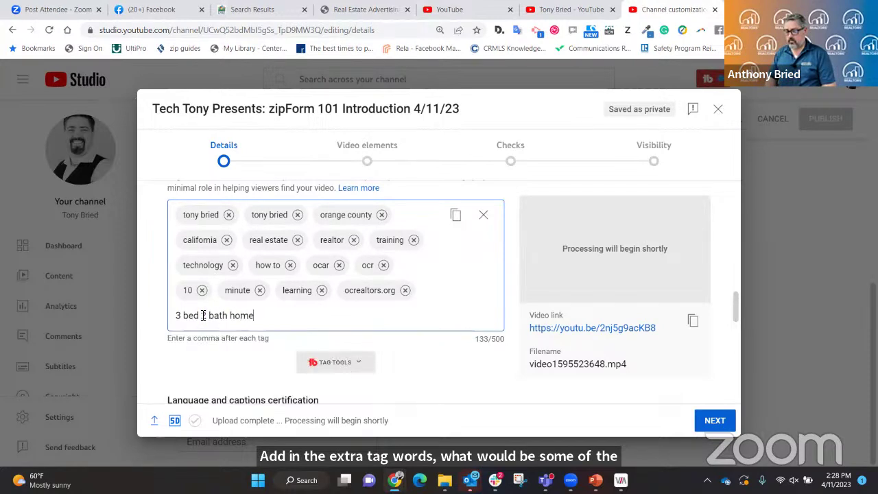
key("Return")
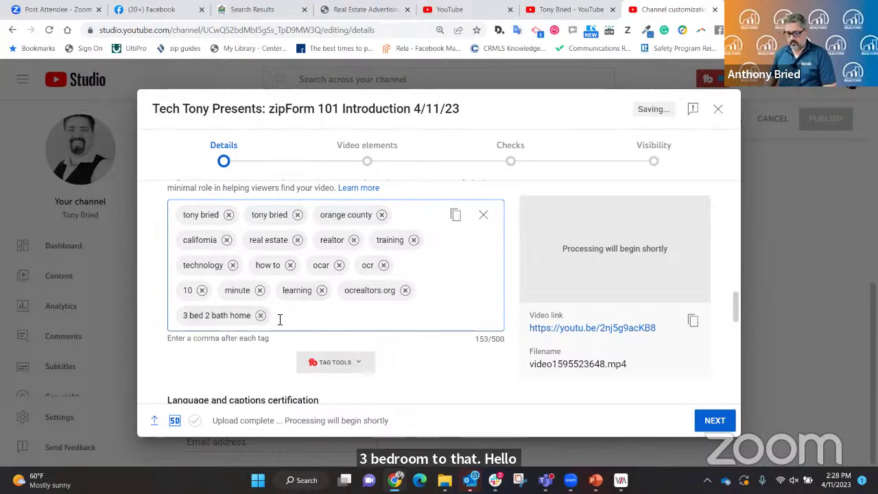
type("cul-d")
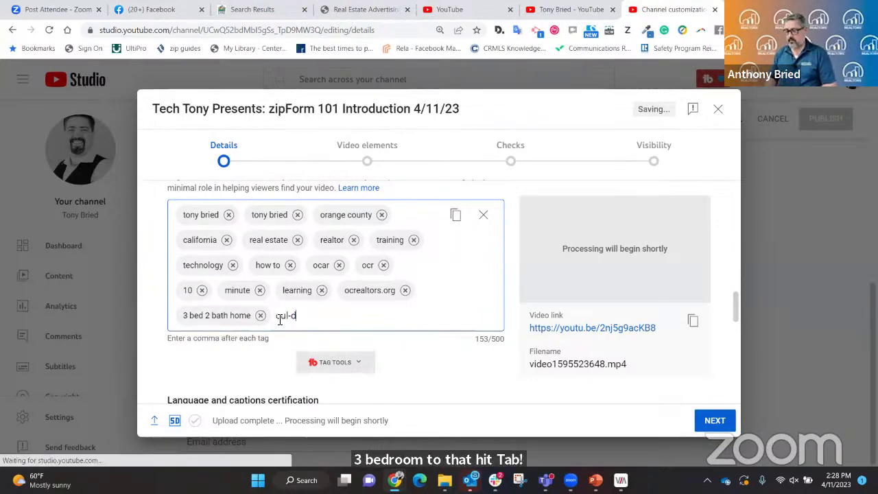
type("e-sac")
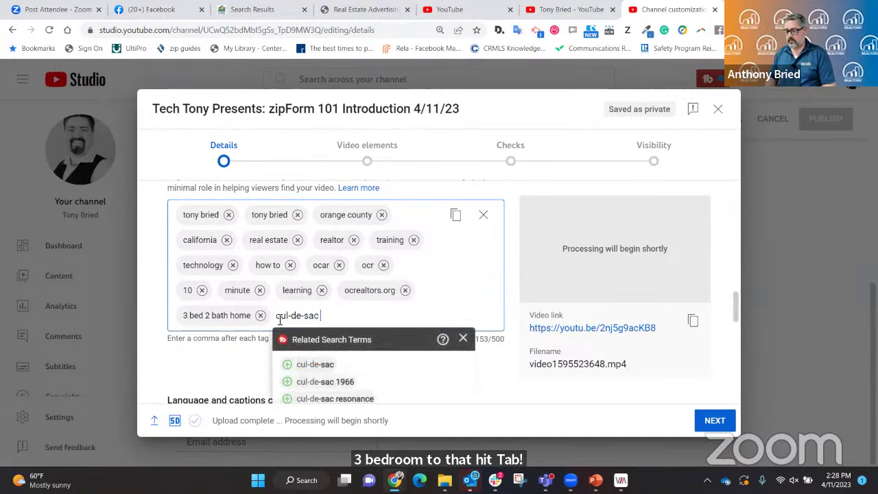
type(" property irv")
type(" in")
type("vine ca")
key("Return")
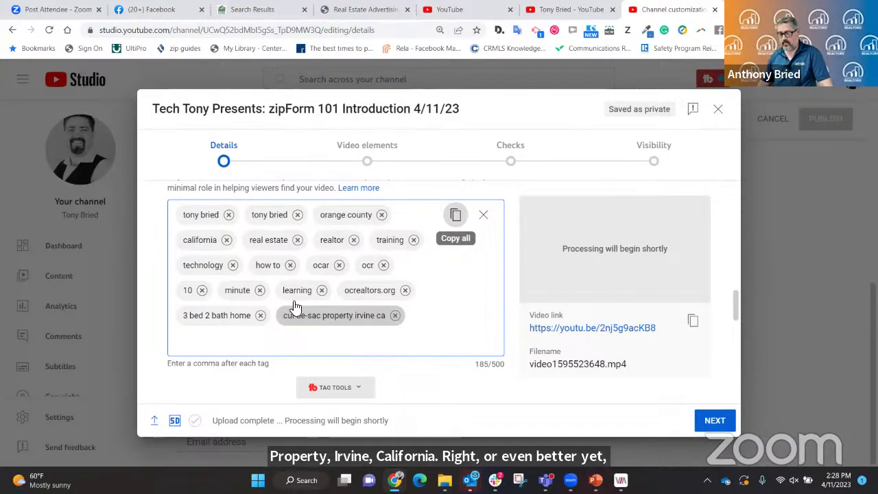
scroll(413, 325, "down", 2)
scroll(420, 322, "down", 3)
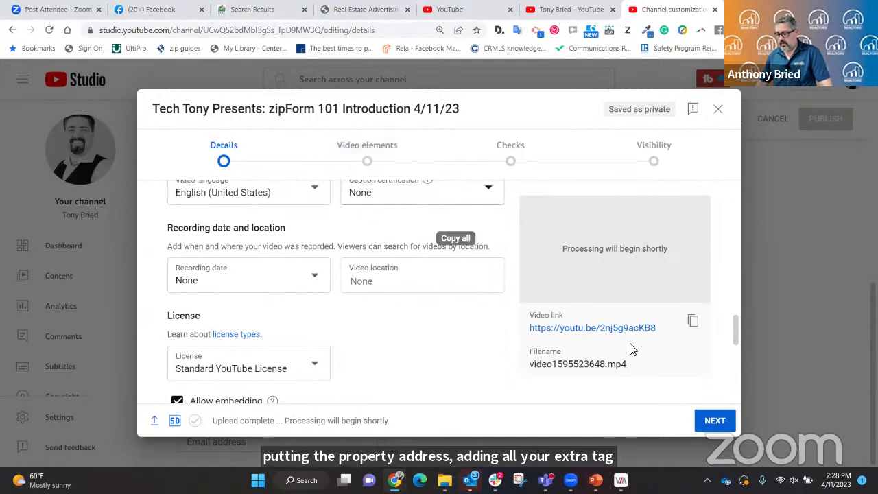
Advance to Video elements and look over the subtitles, end screen and cards options.
left_click(717, 424)
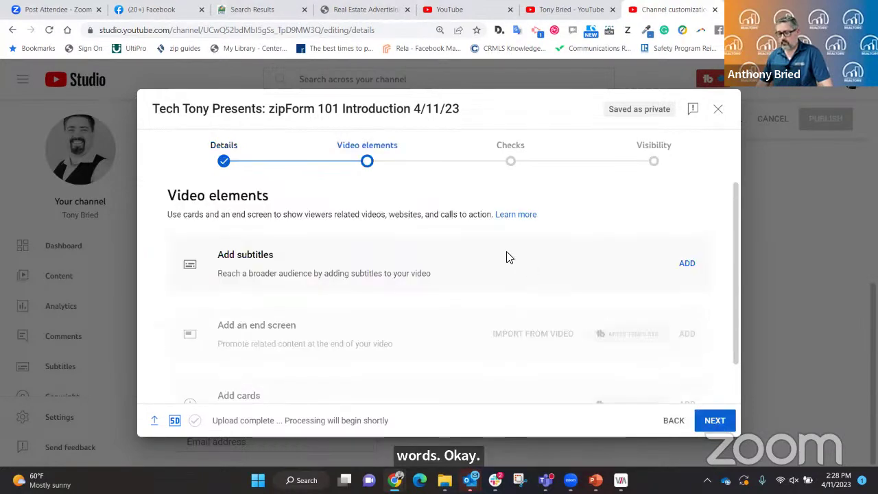
scroll(507, 256, "down", 1)
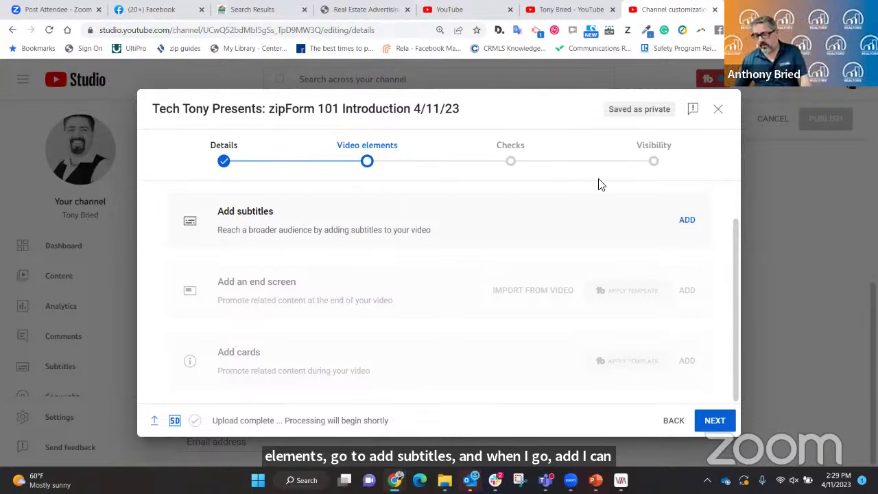
Add English (United States) subtitles by choosing to upload a subtitle file.
left_click(687, 221)
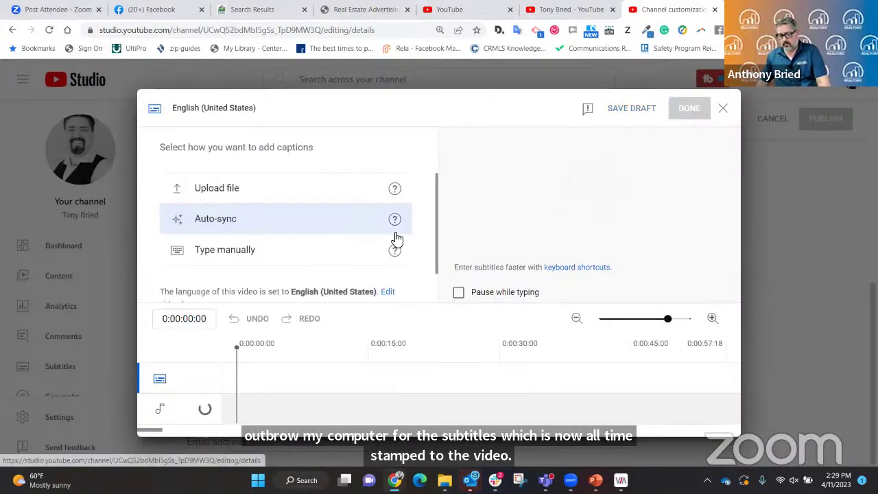
left_click(234, 197)
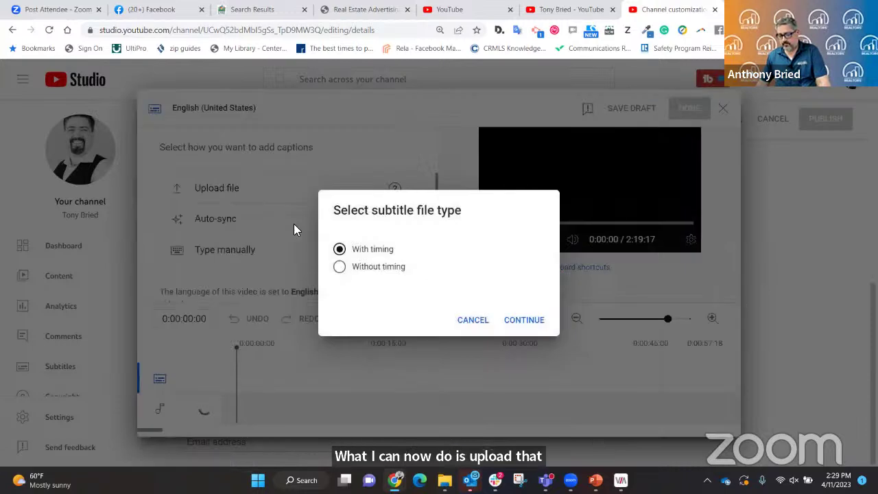
Mark the subtitle file type as 'With timing' and continue to file selection.
left_click(342, 269)
left_click(341, 250)
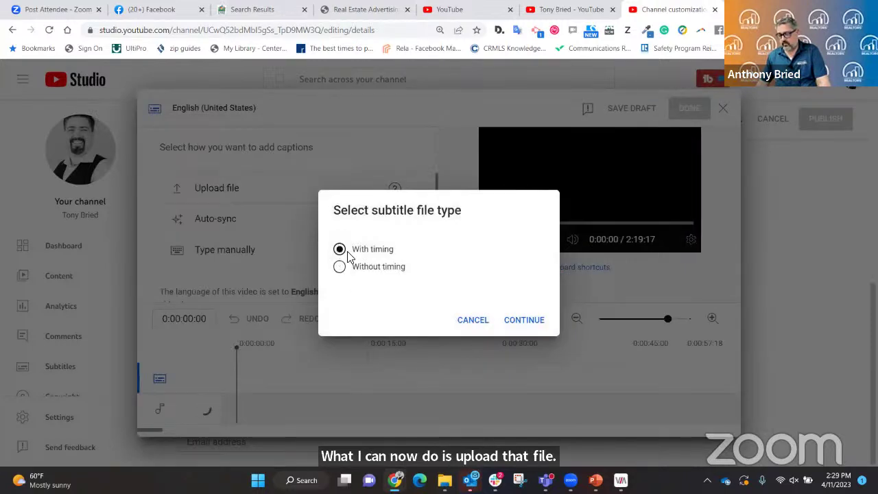
left_click(521, 321)
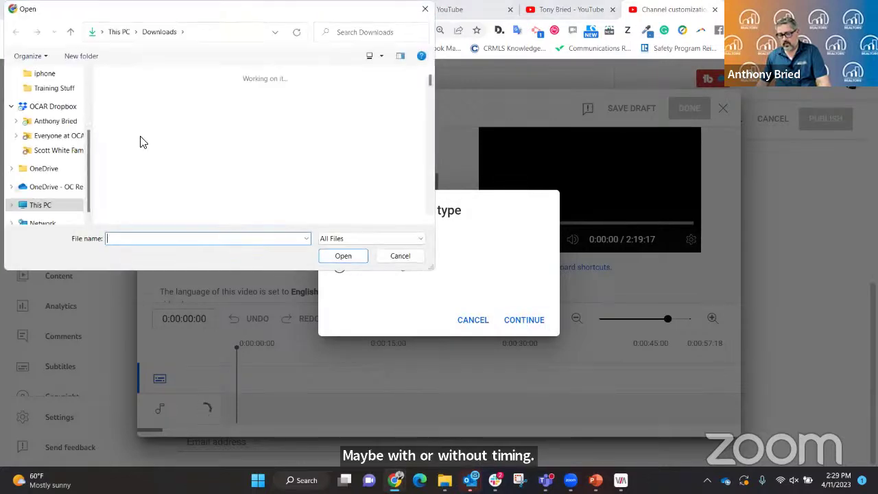
Open closed_caption from the Documents > Zoom > 2023-04-11 recording folder.
left_click_drag(88, 138, 79, 76)
left_click(49, 120)
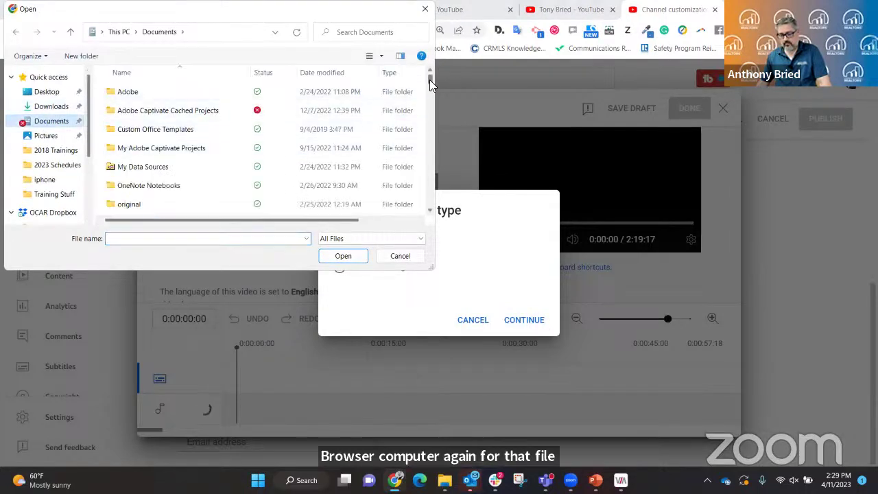
left_click_drag(430, 81, 430, 89)
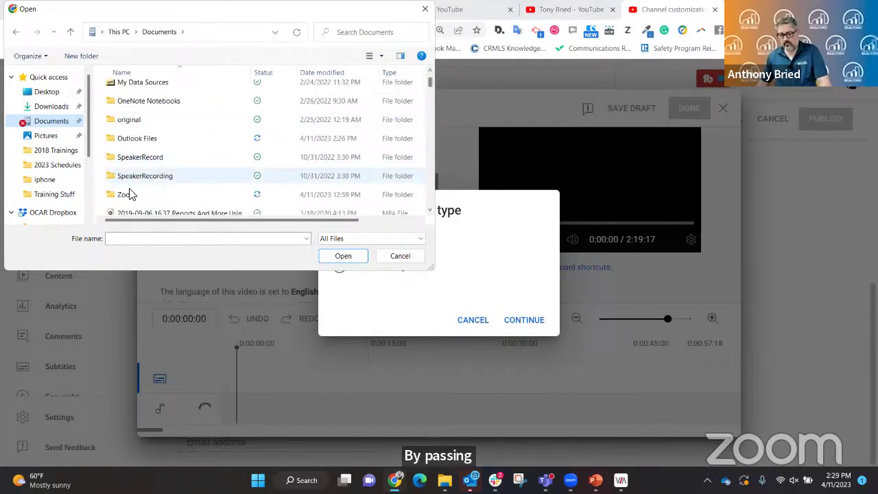
double_click(127, 194)
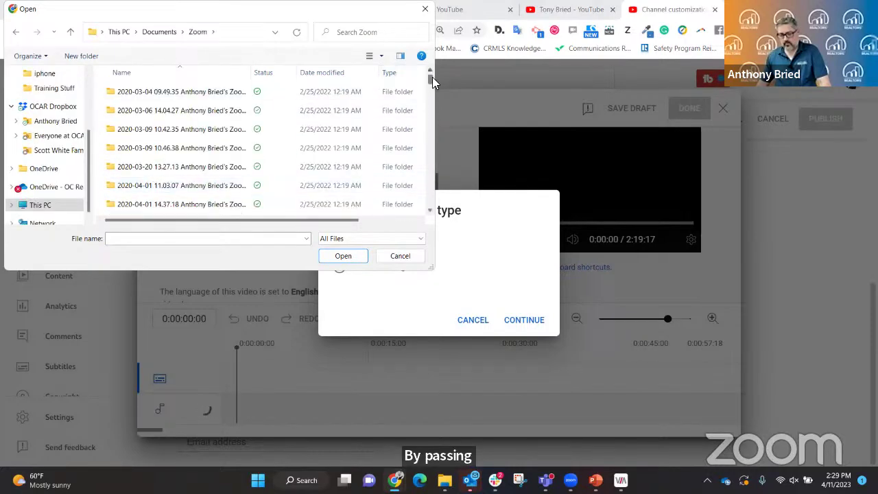
left_click_drag(430, 83, 420, 213)
left_click(135, 190)
double_click(135, 189)
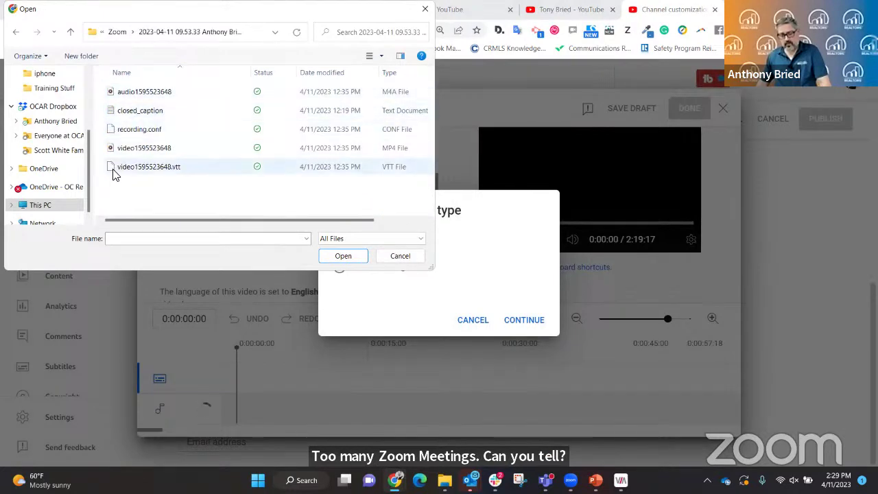
double_click(139, 118)
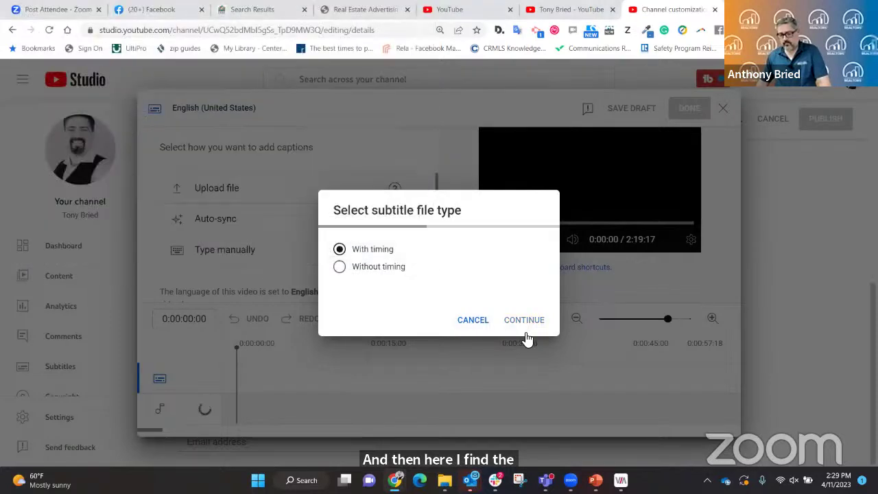
Re-upload closed_caption as 'Without timing' English subtitles and finish the subtitle editor with Done.
left_click(524, 322)
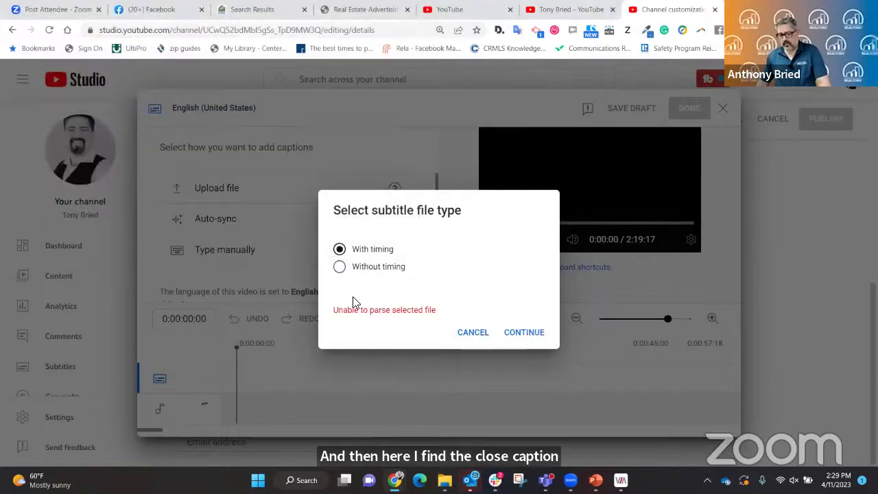
left_click(339, 267)
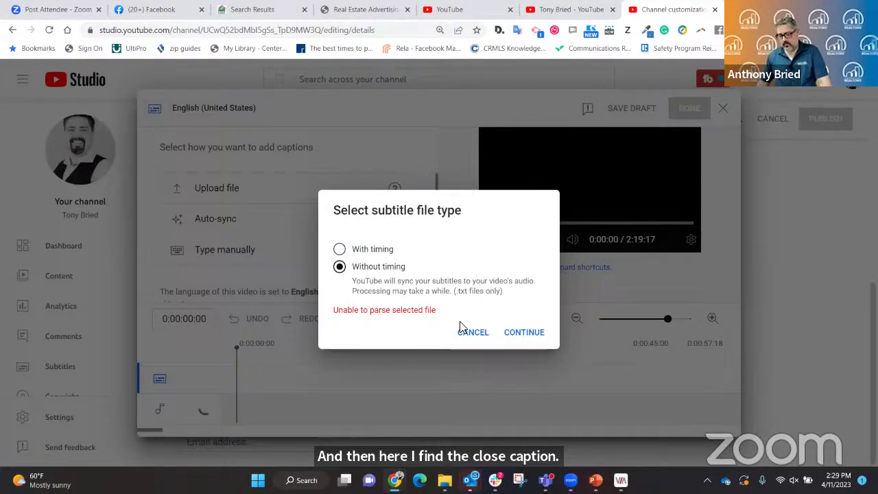
left_click(529, 335)
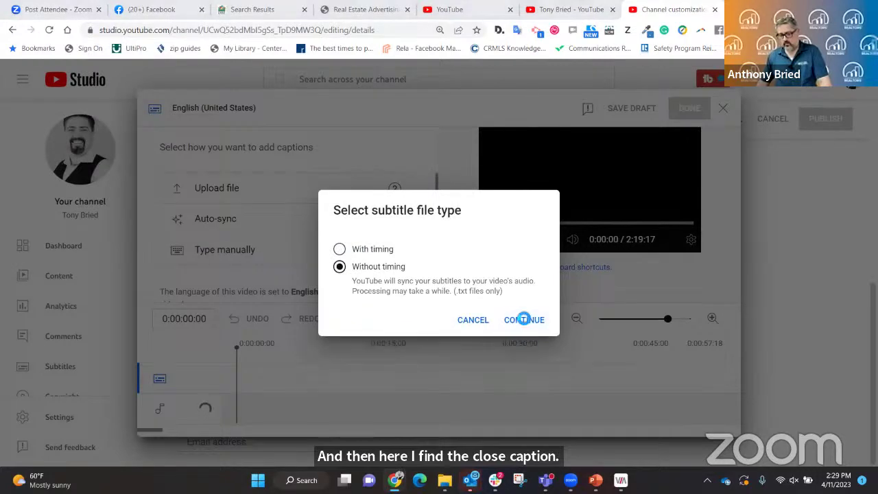
double_click(140, 91)
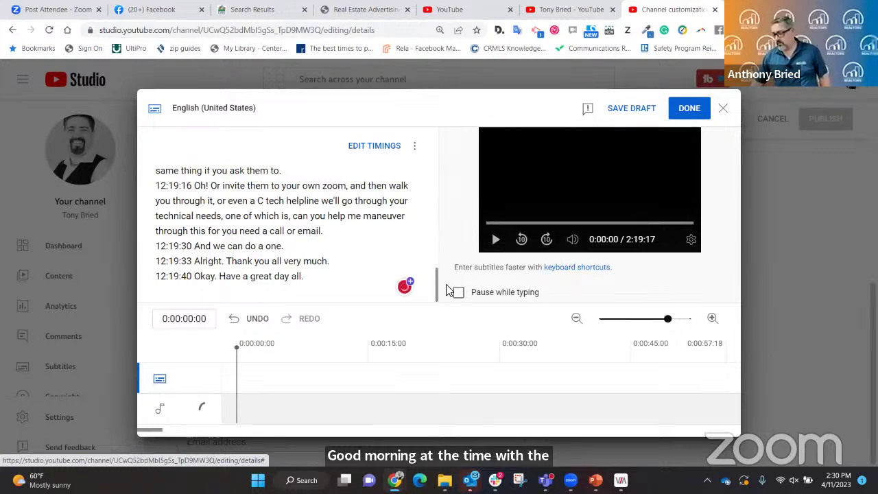
left_click(690, 113)
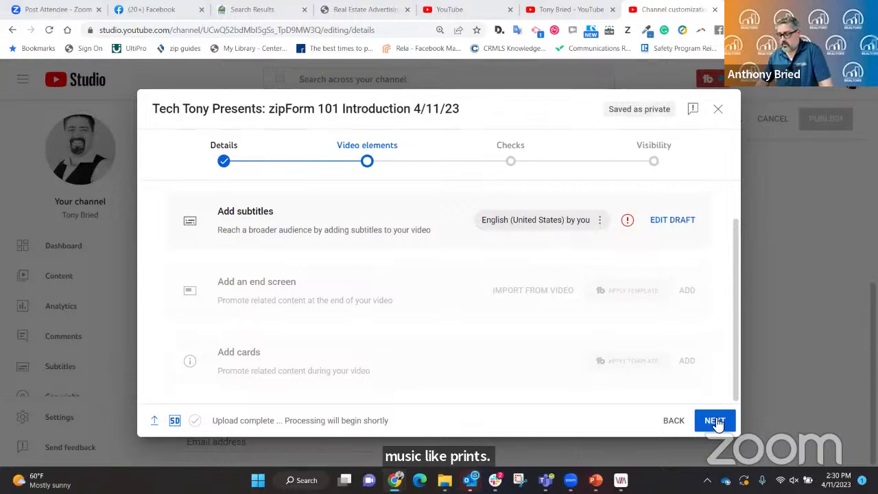
Pass the Checks step to Visibility and scroll down to the Public option.
left_click(508, 164)
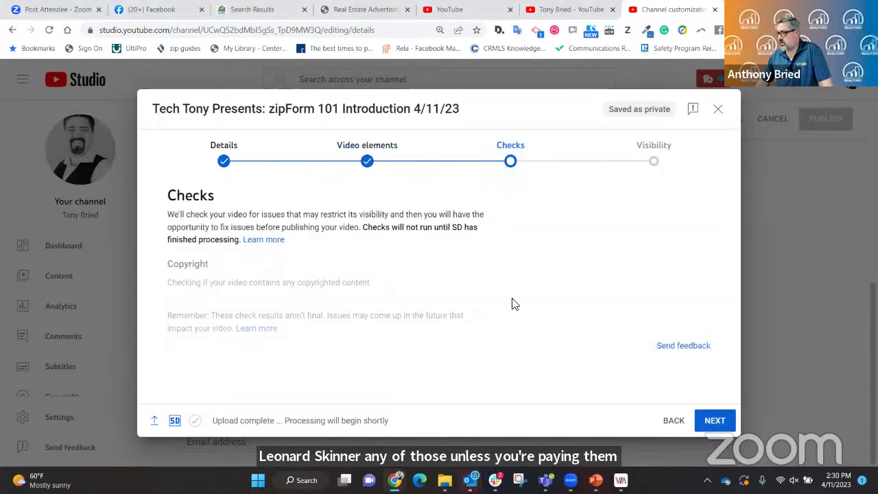
left_click(726, 427)
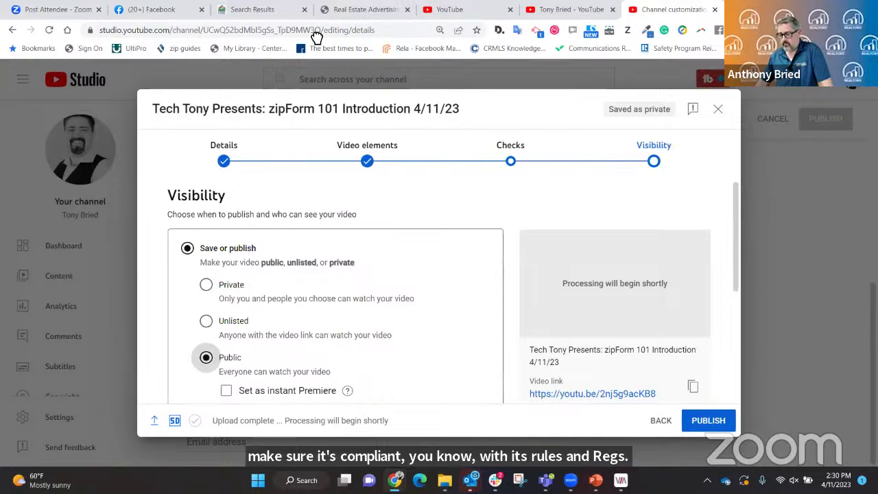
scroll(384, 266, "down", 2)
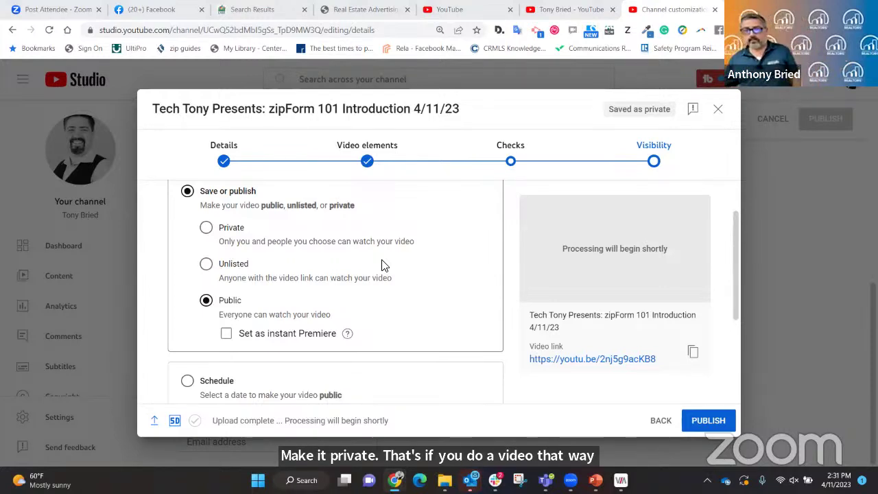
scroll(382, 280, "down", 1)
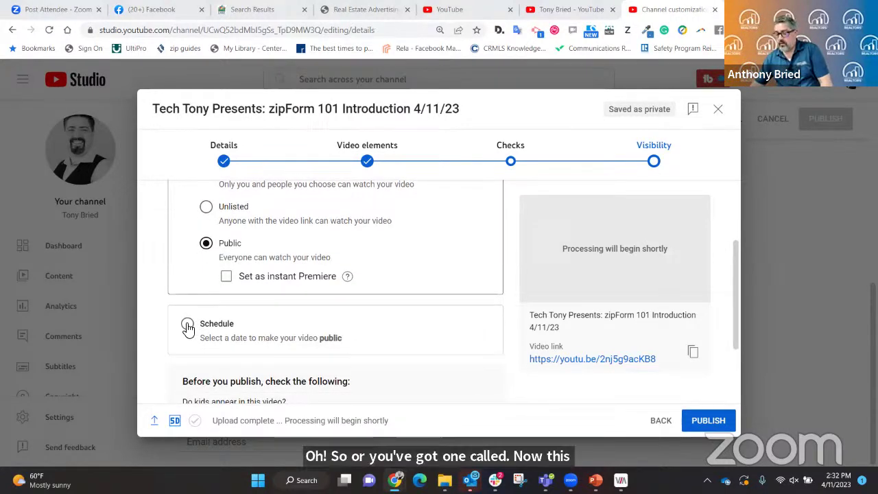
left_click(188, 325)
scroll(393, 353, "up", 2)
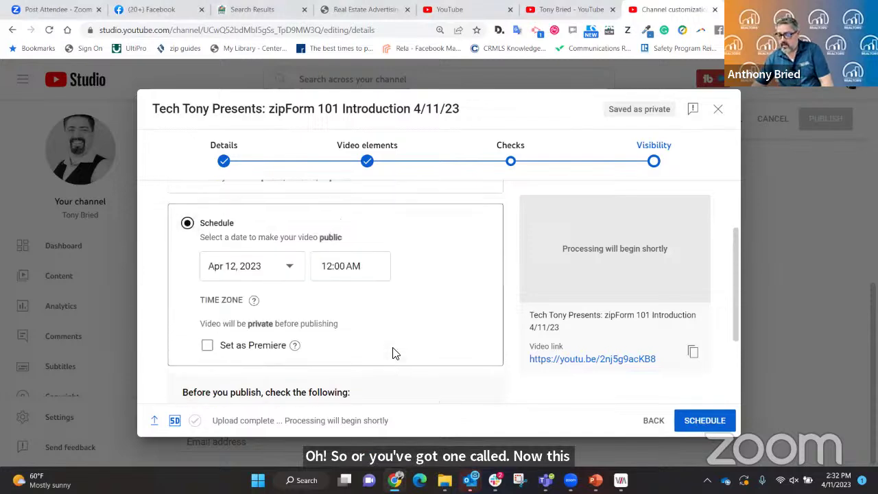
scroll(393, 353, "down", 2)
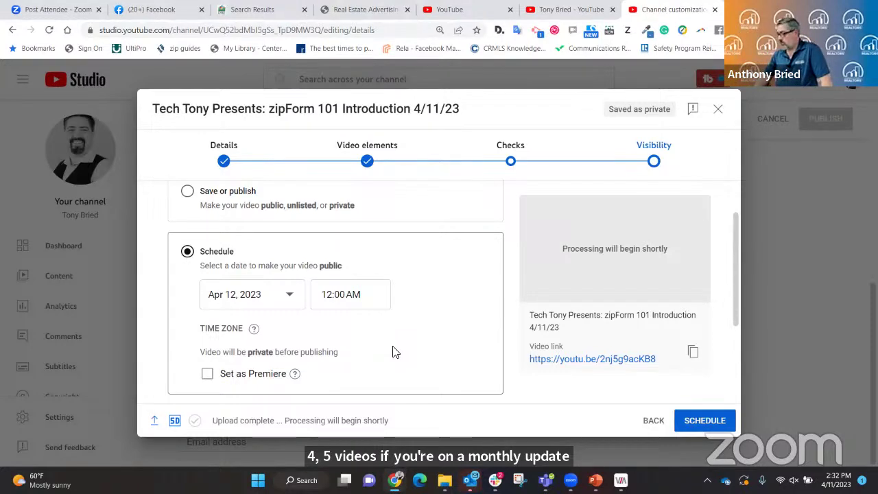
scroll(452, 322, "down", 2)
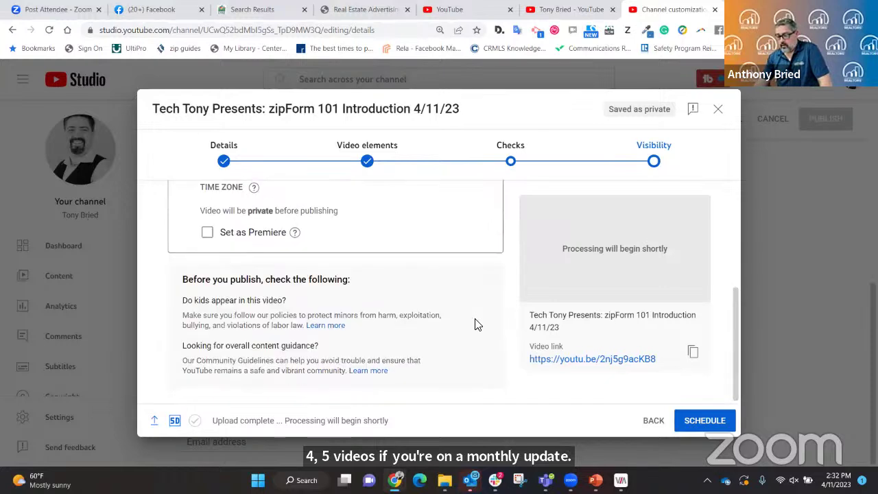
scroll(505, 334, "up", 3)
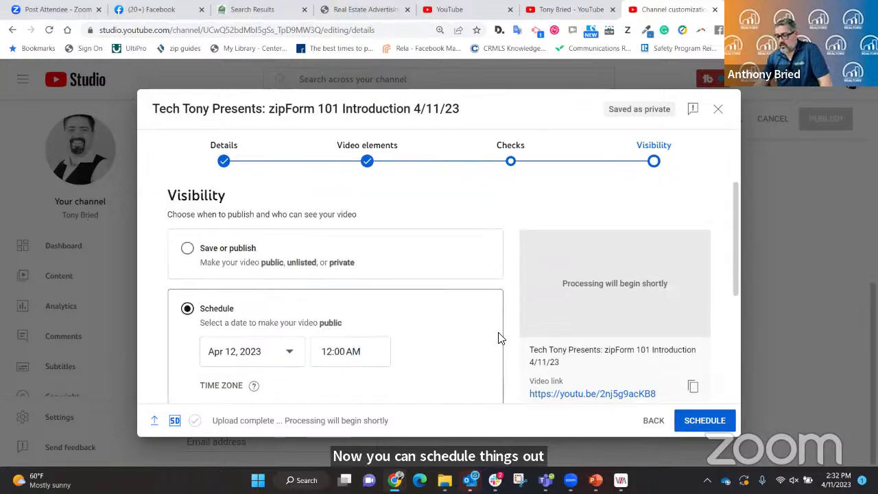
left_click(187, 248)
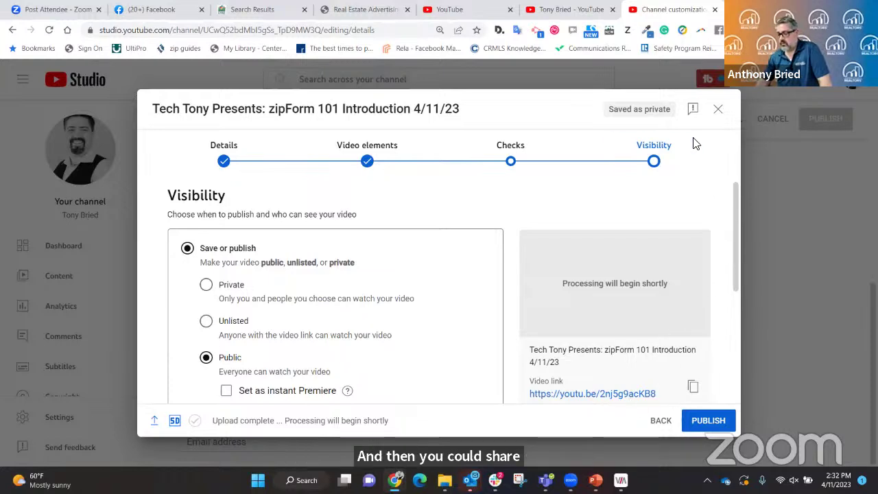
Save the upload as a draft and scroll through the channel analytics.
left_click(717, 110)
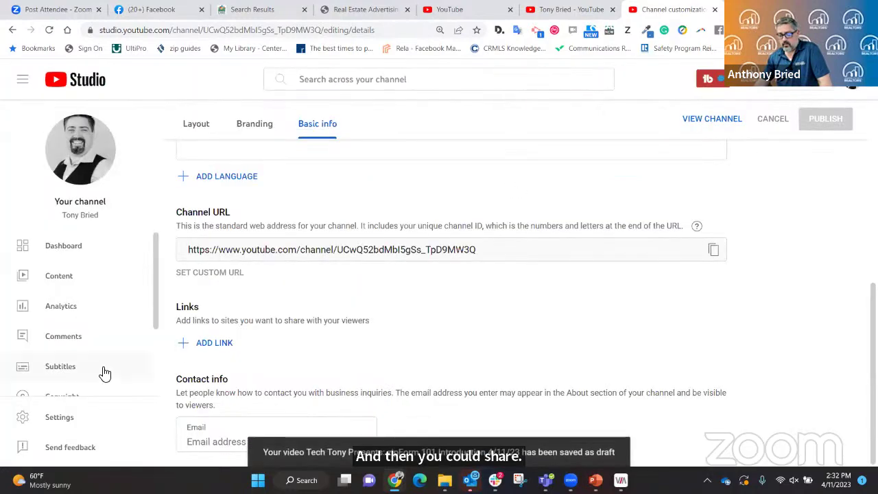
scroll(104, 367, "down", 1)
left_click(84, 256)
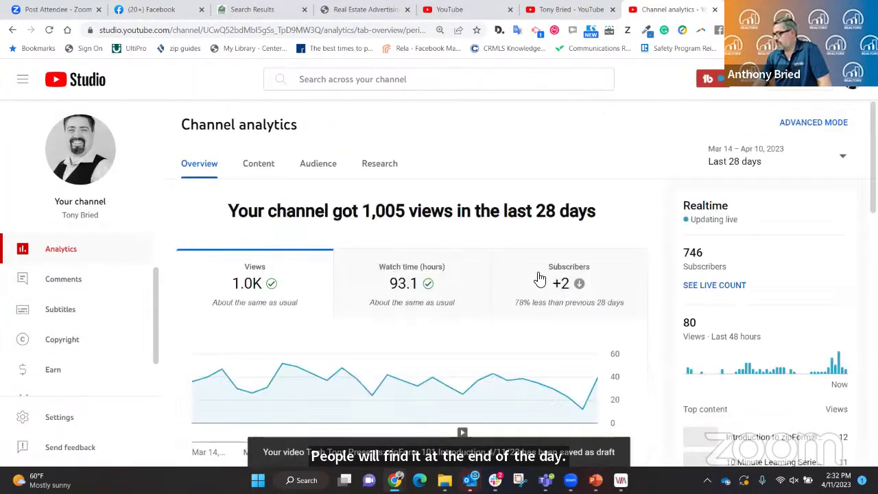
scroll(485, 264, "down", 1)
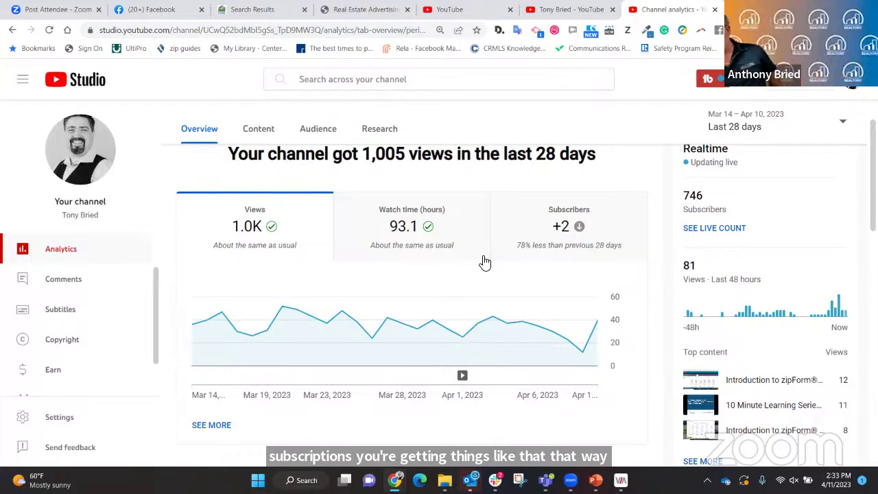
scroll(462, 278, "down", 5)
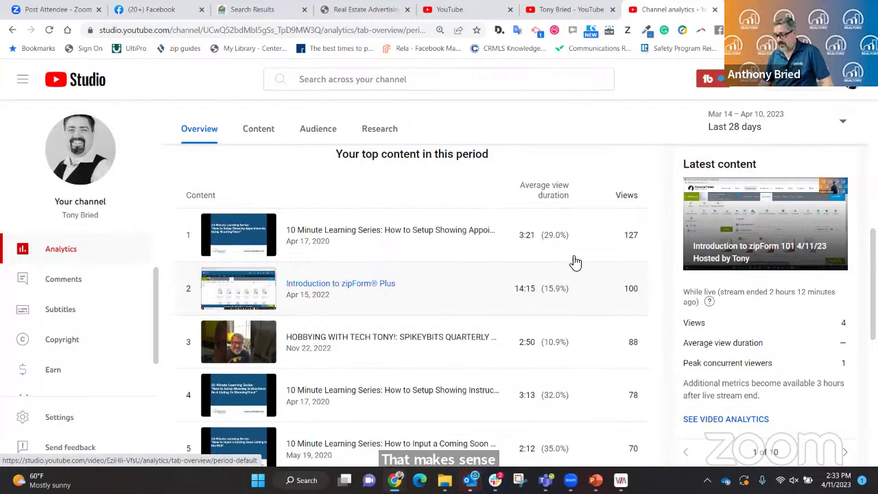
scroll(562, 263, "down", 2)
scroll(561, 262, "down", 1)
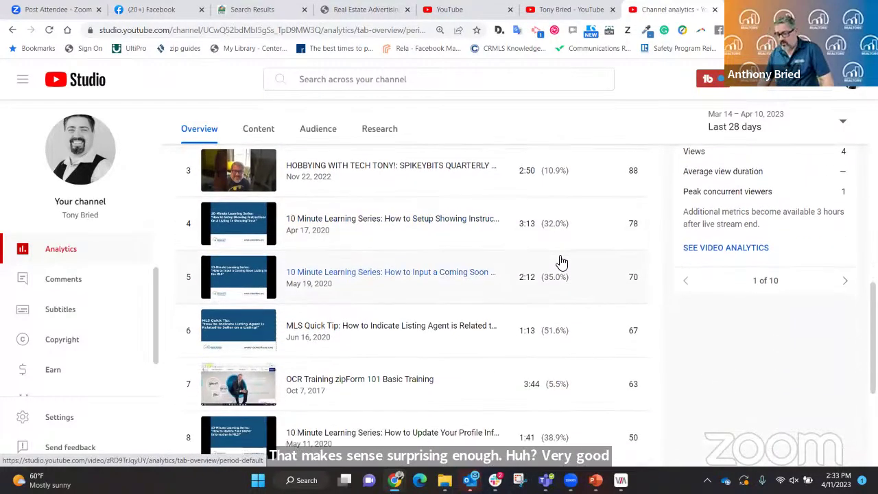
scroll(561, 261, "down", 1)
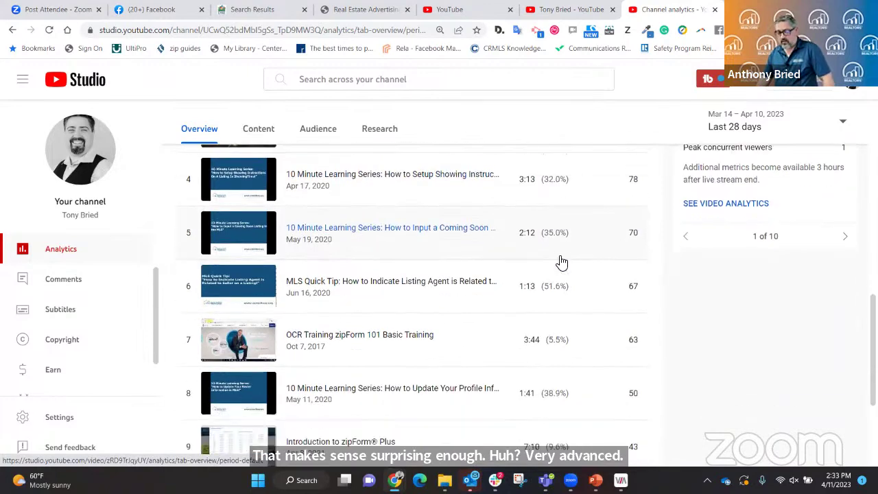
scroll(561, 262, "down", 1)
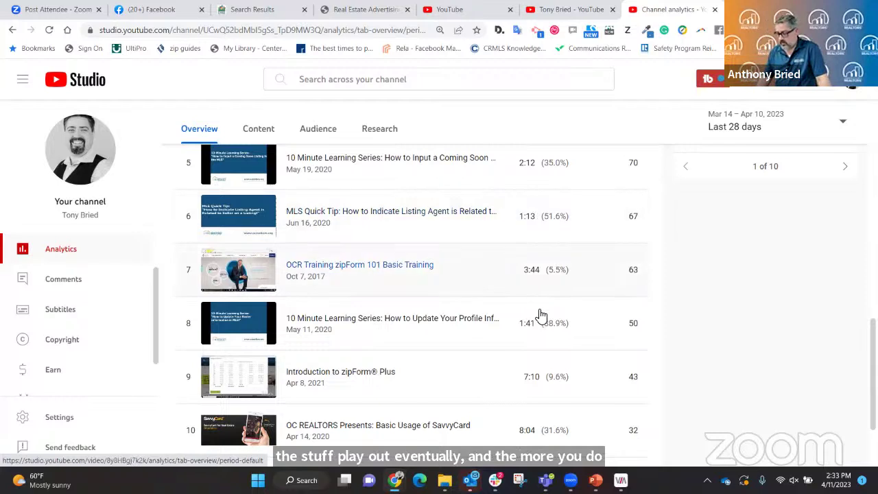
Present the 'How to Create a YouTube Account/Channel' slide full-screen in PowerPoint.
mouse_move(495, 480)
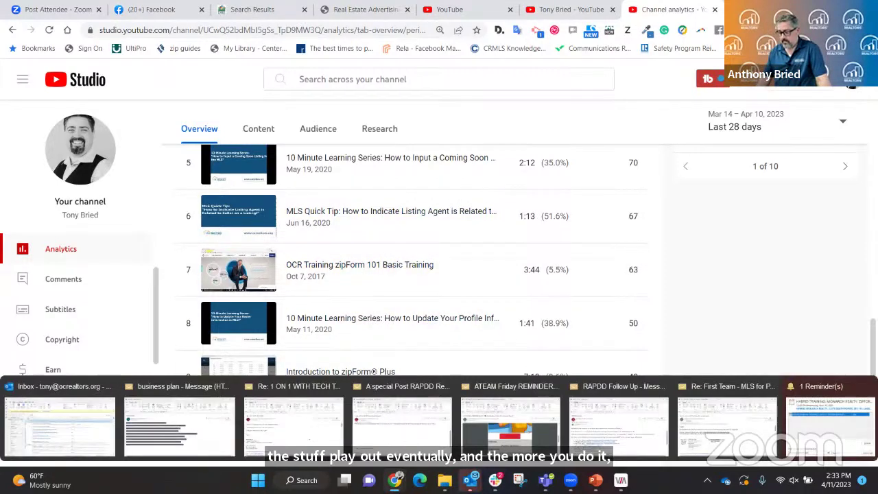
mouse_move(395, 480)
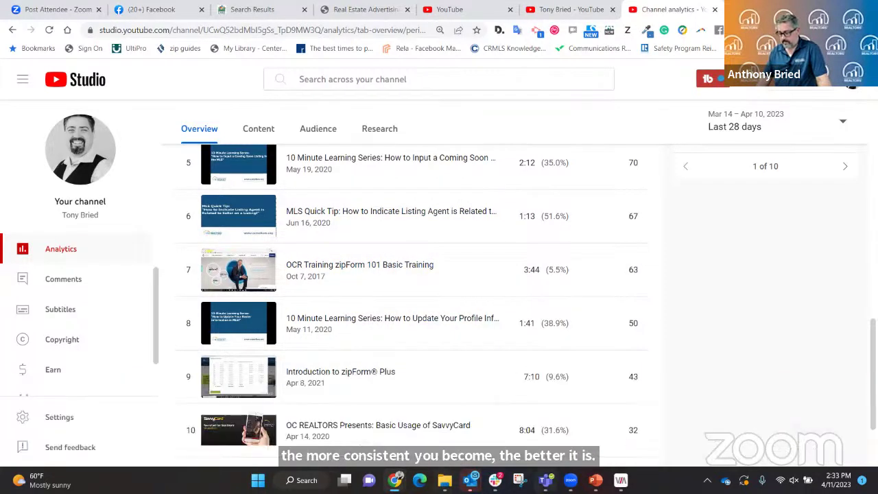
left_click(595, 480)
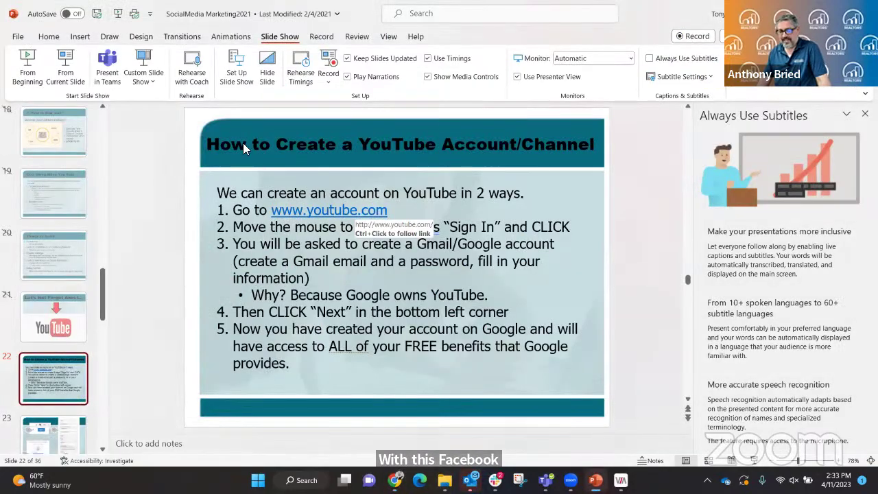
left_click(65, 67)
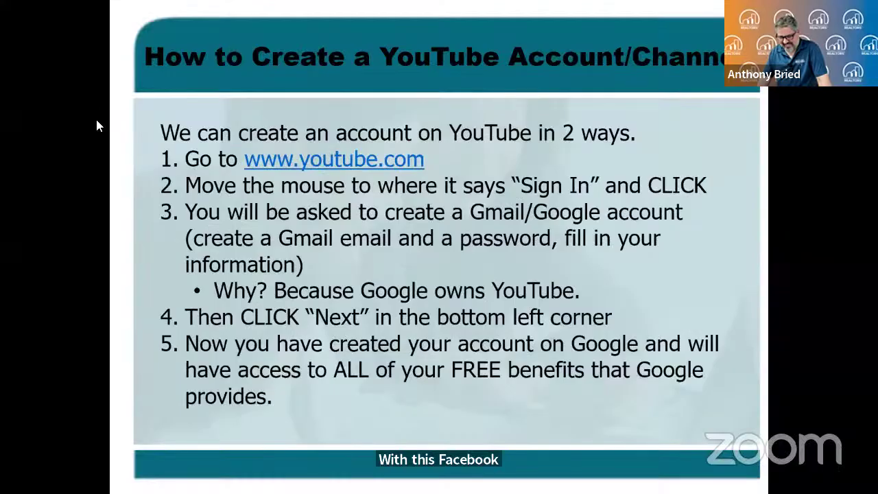